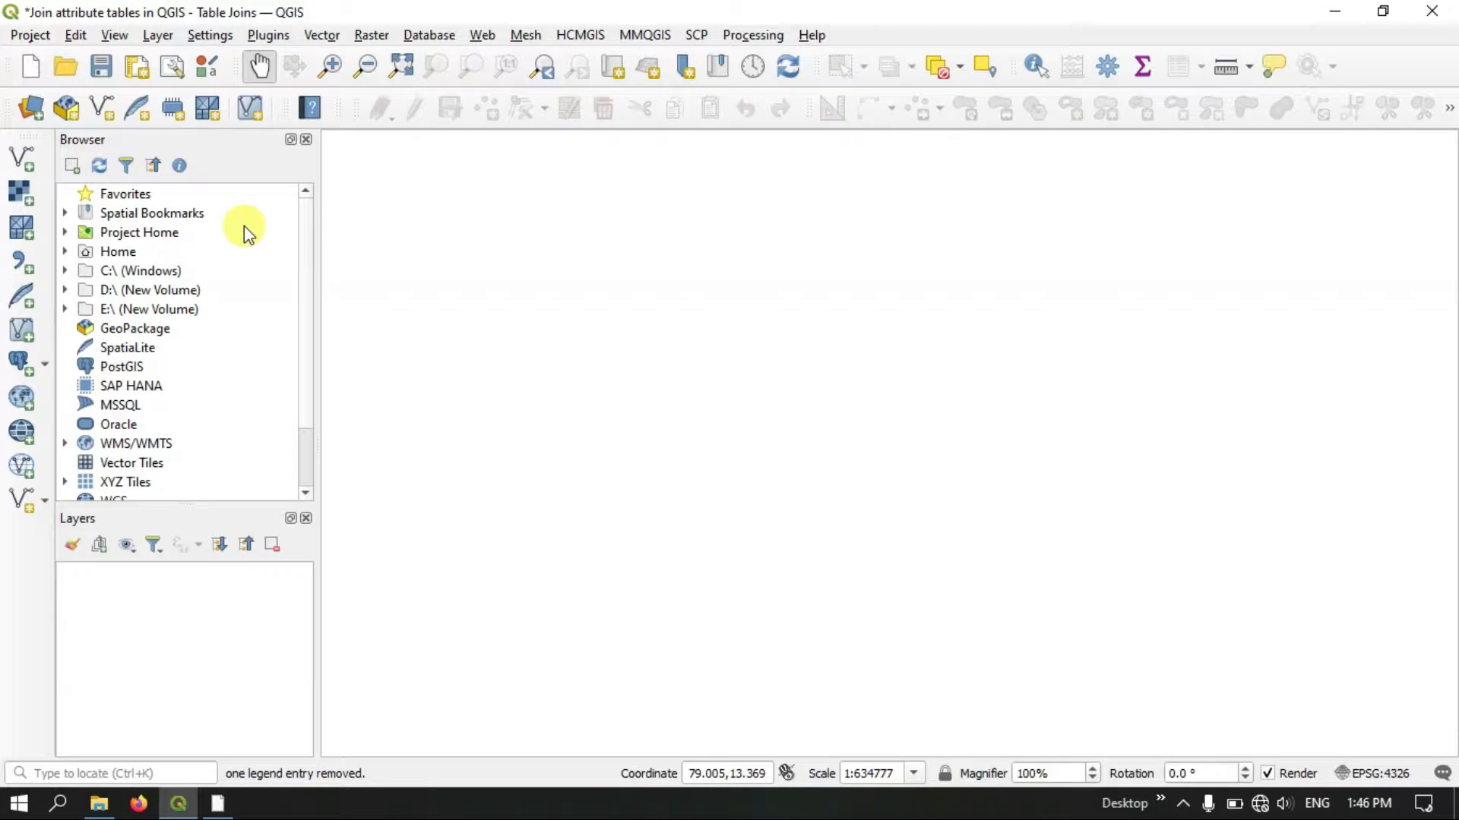
# Add the shapefile D:\QGIS\Join\Layer\WQ.shp to the project as a vector layer.
pyautogui.click(157, 36)
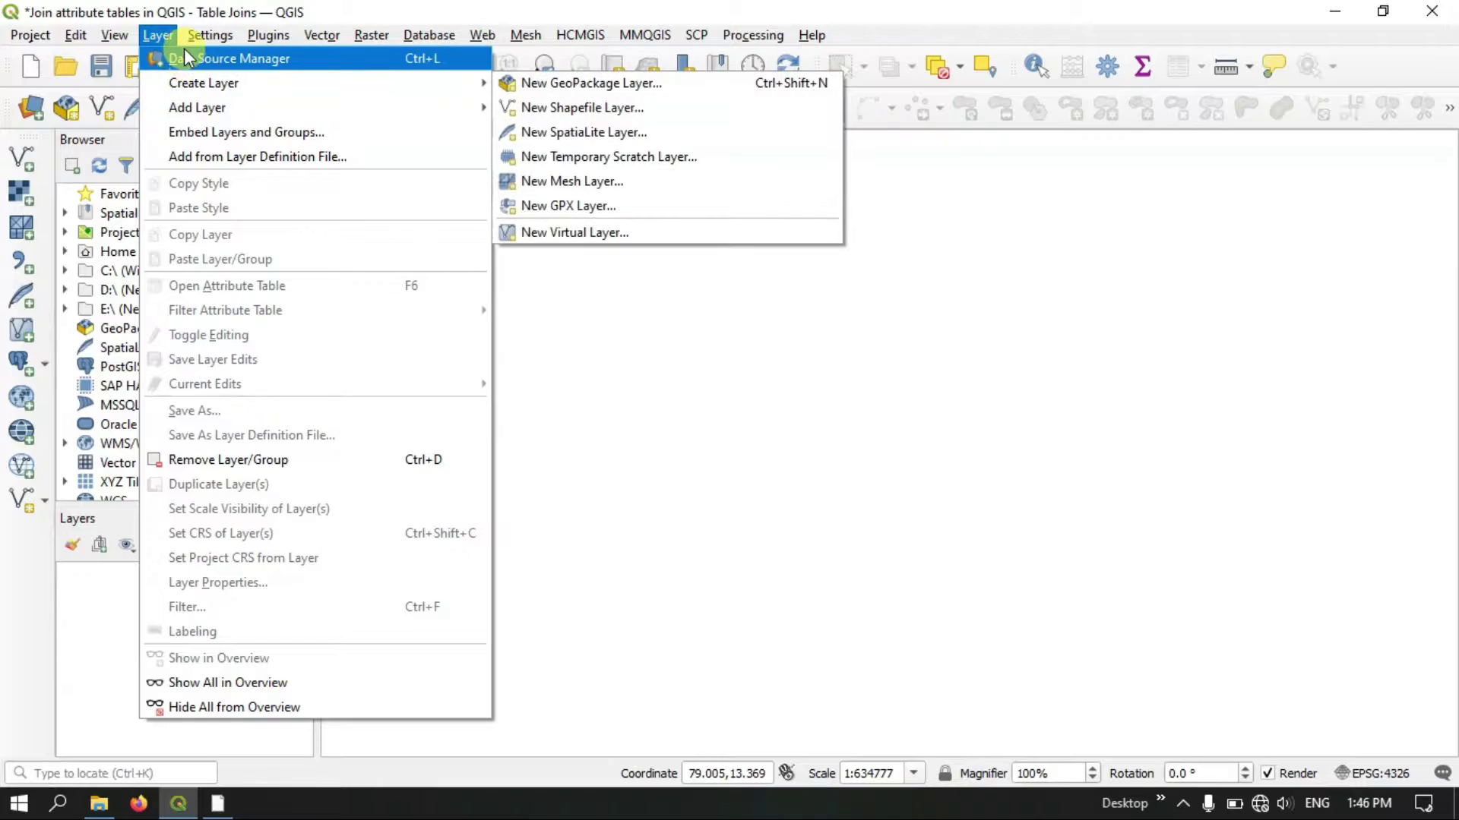
pyautogui.moveTo(188, 105)
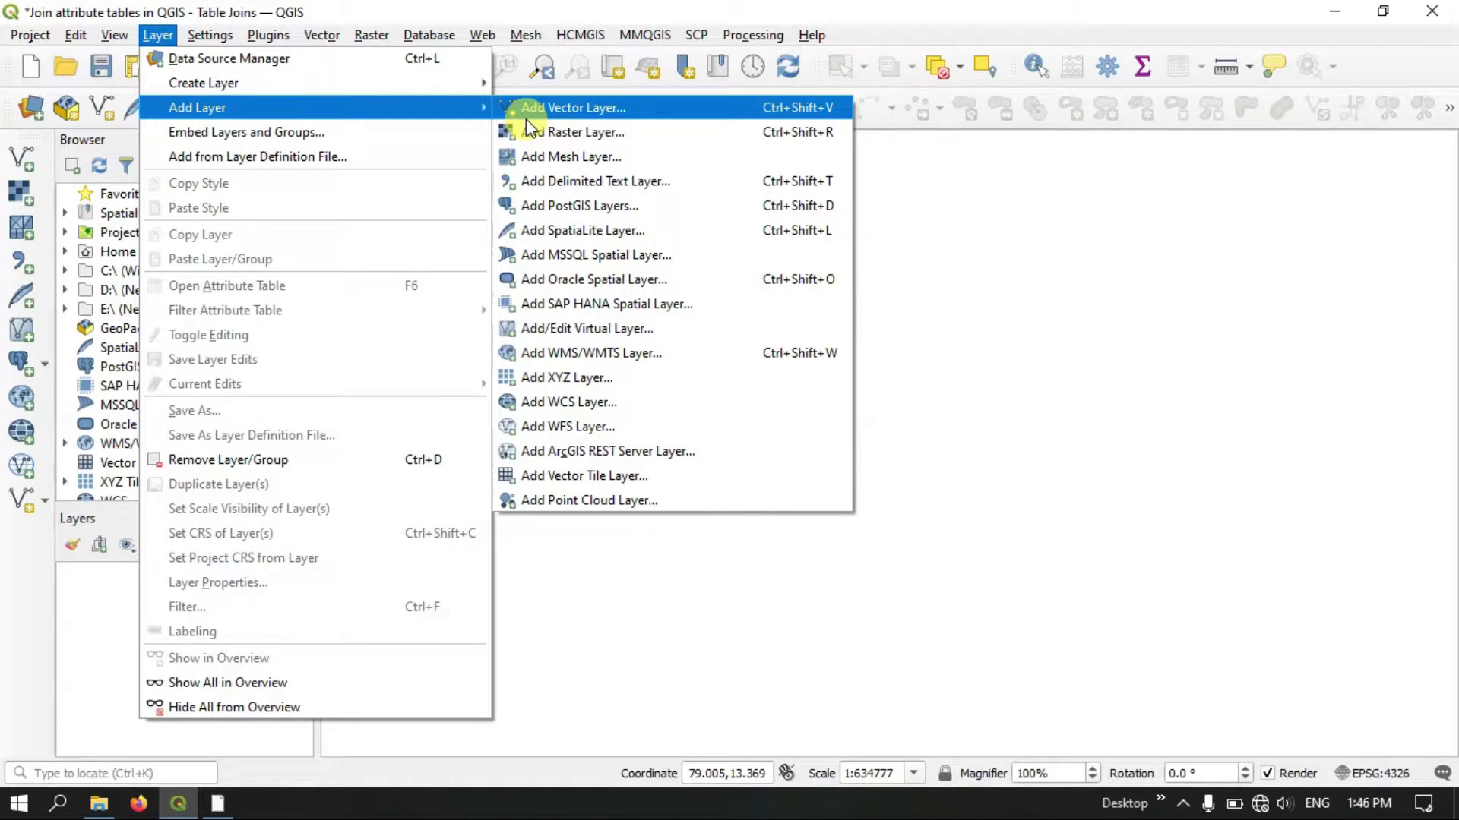
pyautogui.click(550, 111)
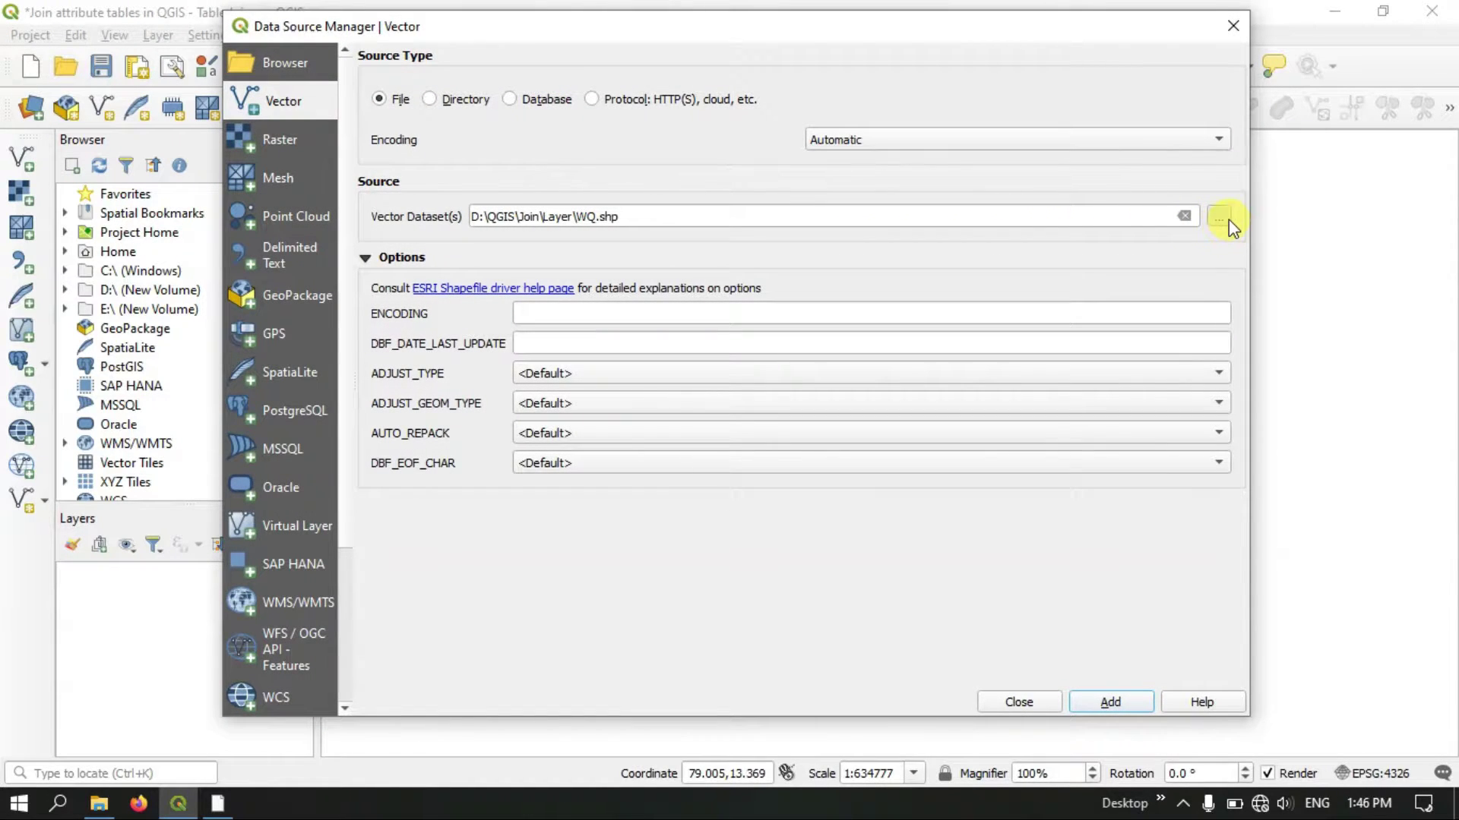
pyautogui.click(1220, 218)
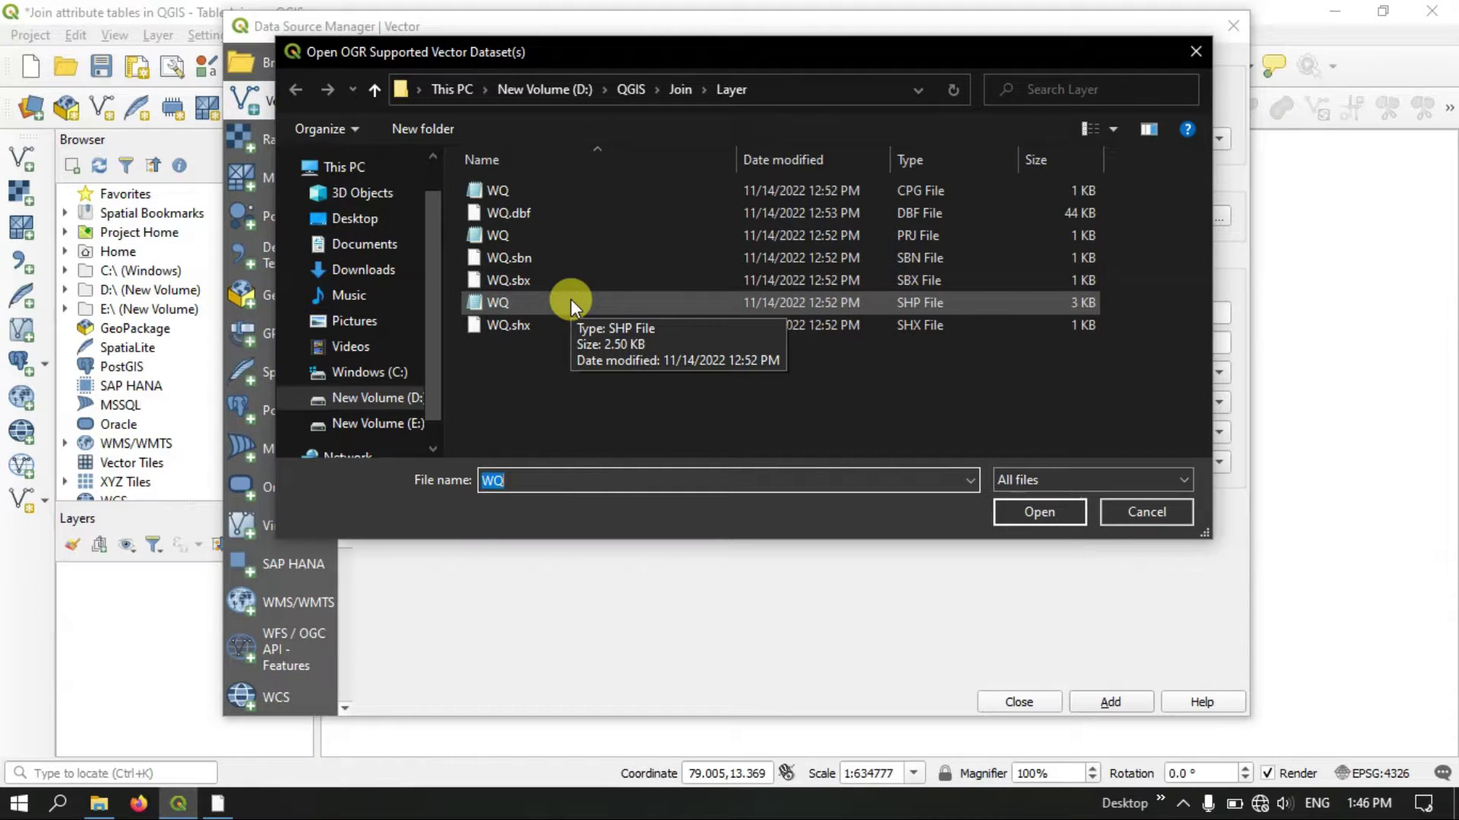
pyautogui.click(571, 302)
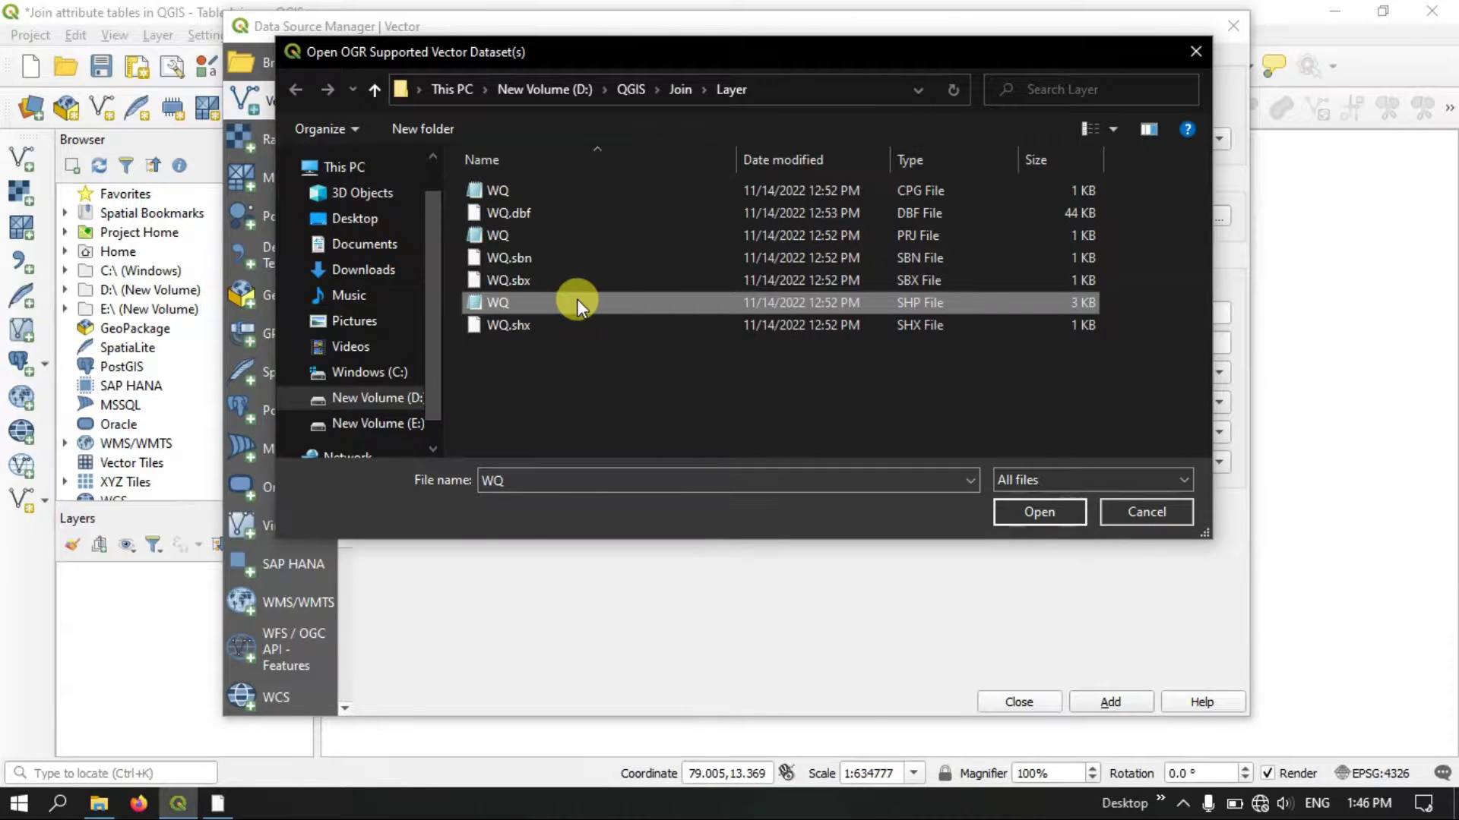
pyautogui.click(1052, 517)
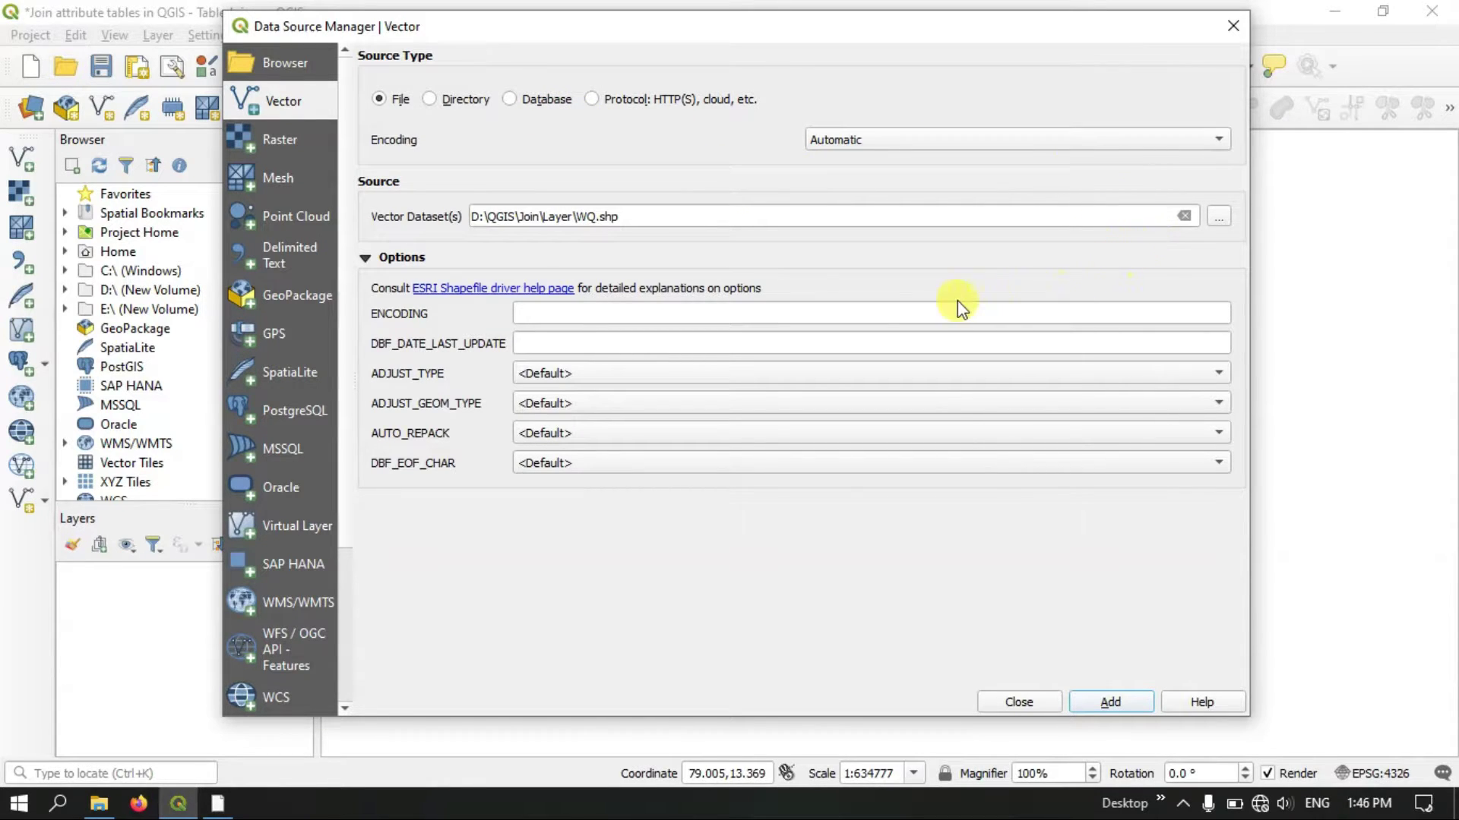
pyautogui.click(1109, 702)
pyautogui.click(1232, 29)
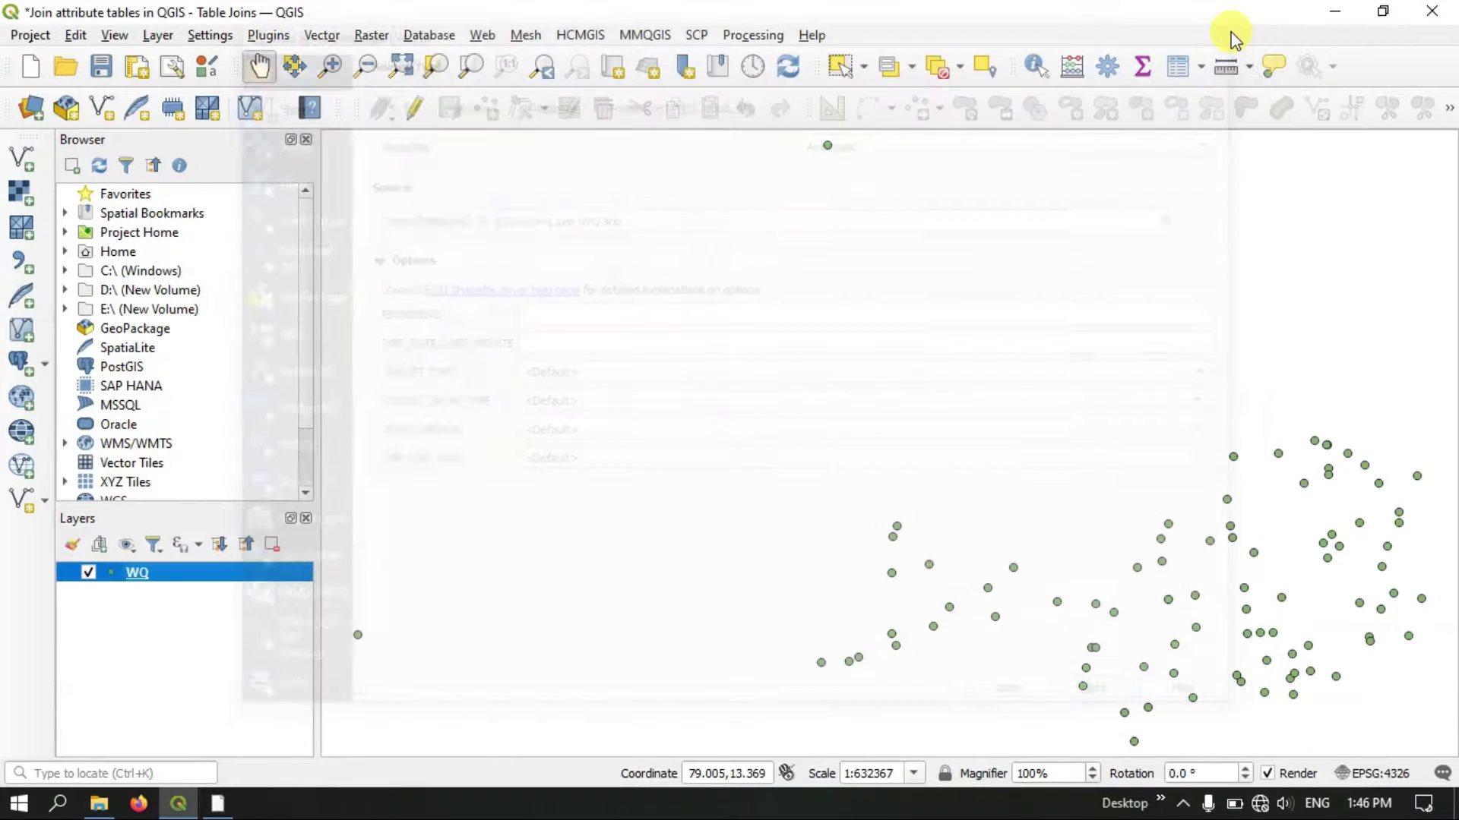
# Open the WQ layer's attribute table and sort it by Well_No in ascending order.
pyautogui.moveTo(1133, 479); pyautogui.dragTo(915, 345)
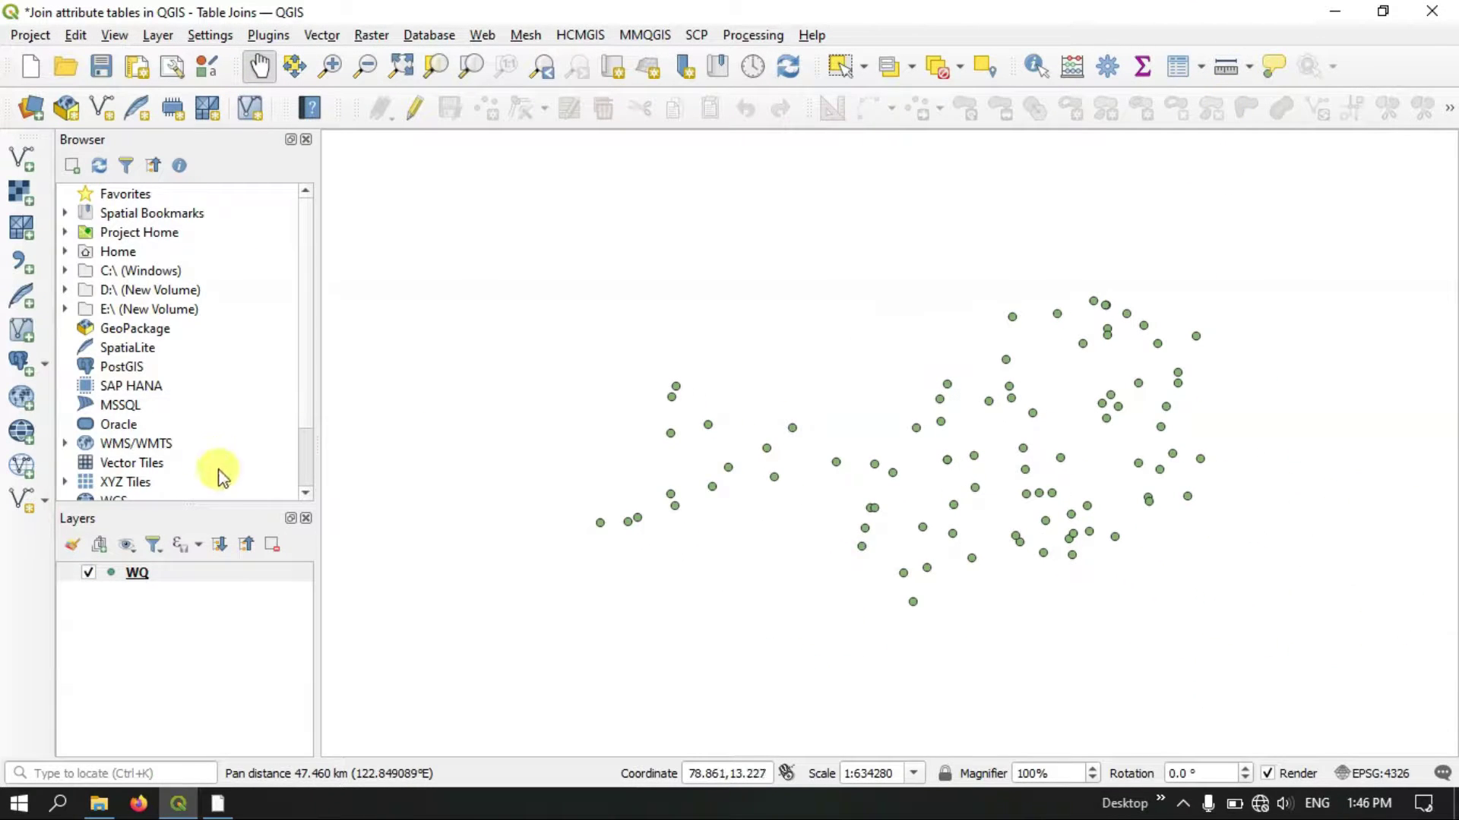
pyautogui.click(186, 576)
pyautogui.rightClick(186, 576)
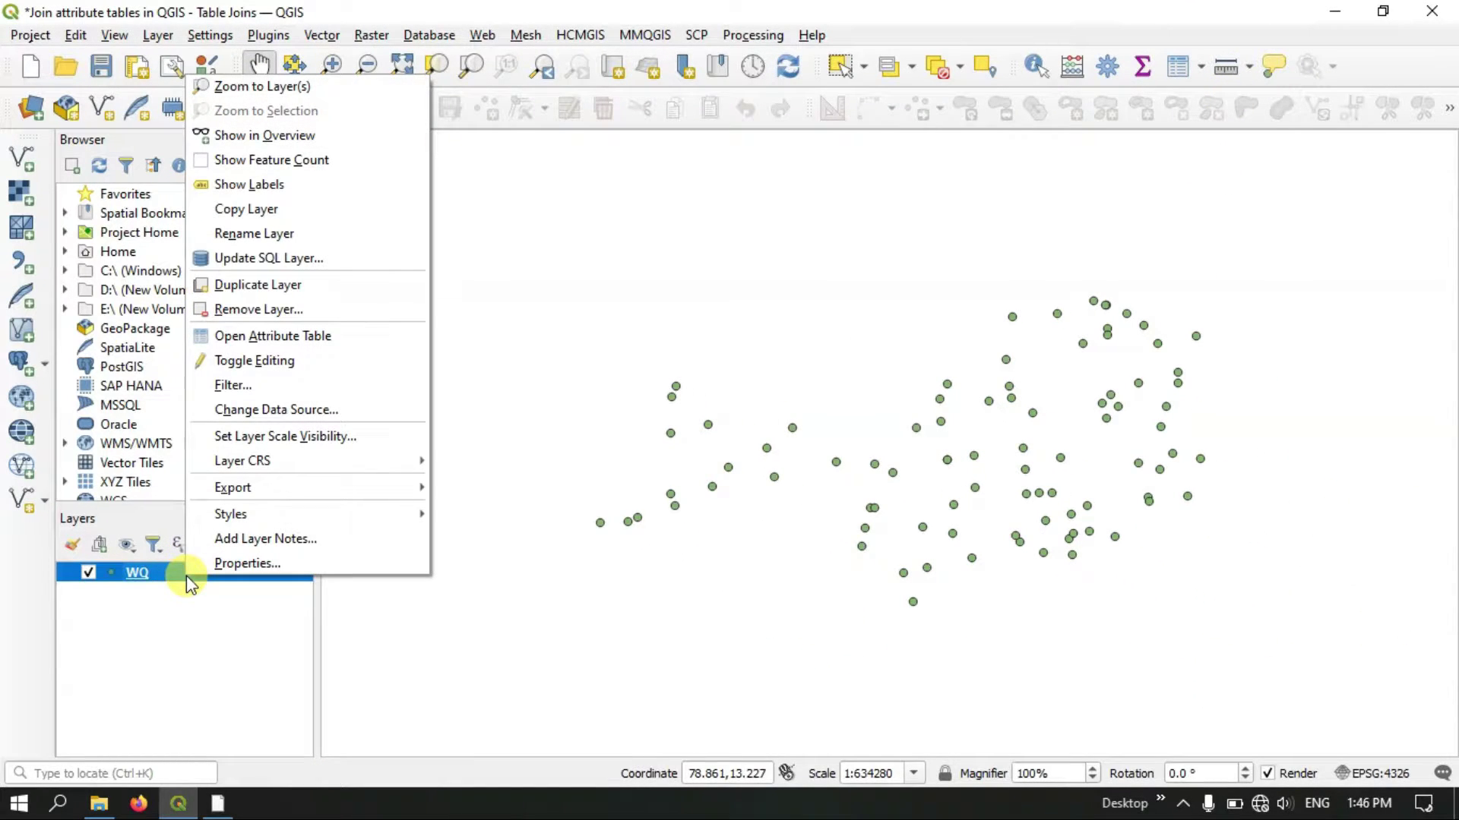
pyautogui.click(288, 336)
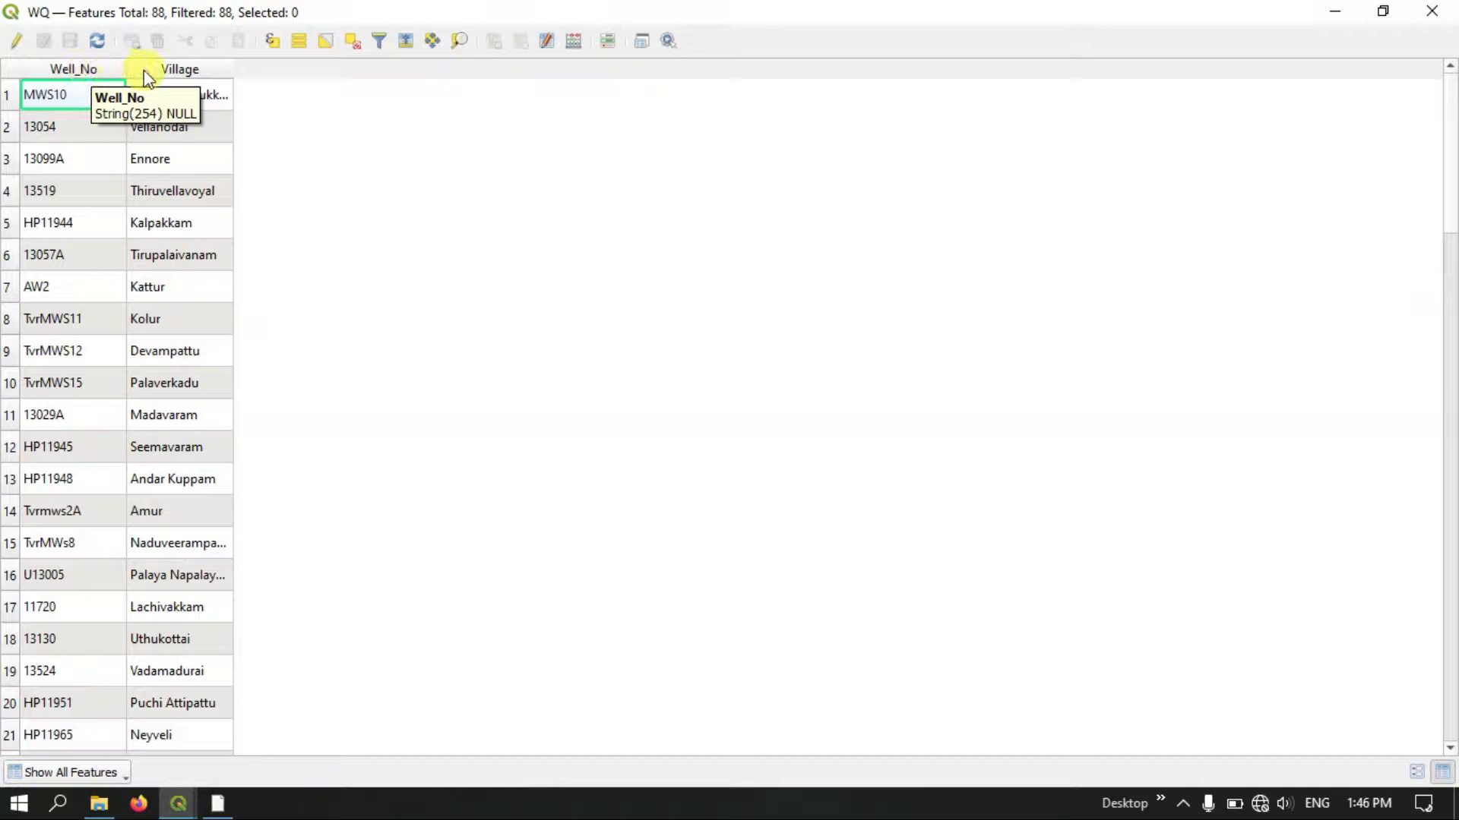
pyautogui.click(80, 67)
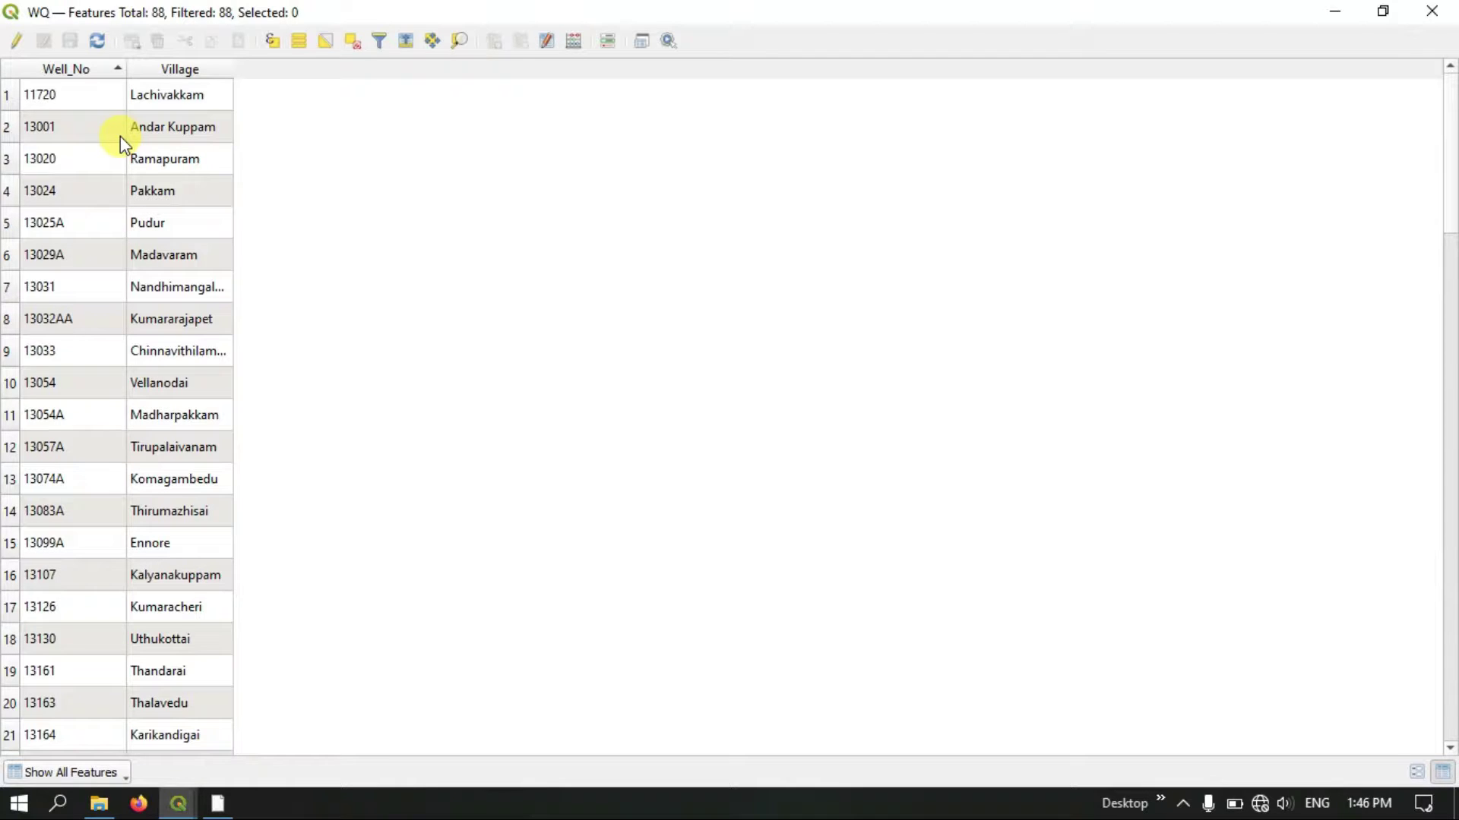
# Examine the first Well_No entries in the WQ attribute table as the candidate join field.
pyautogui.click(74, 105)
pyautogui.click(76, 129)
pyautogui.click(95, 104)
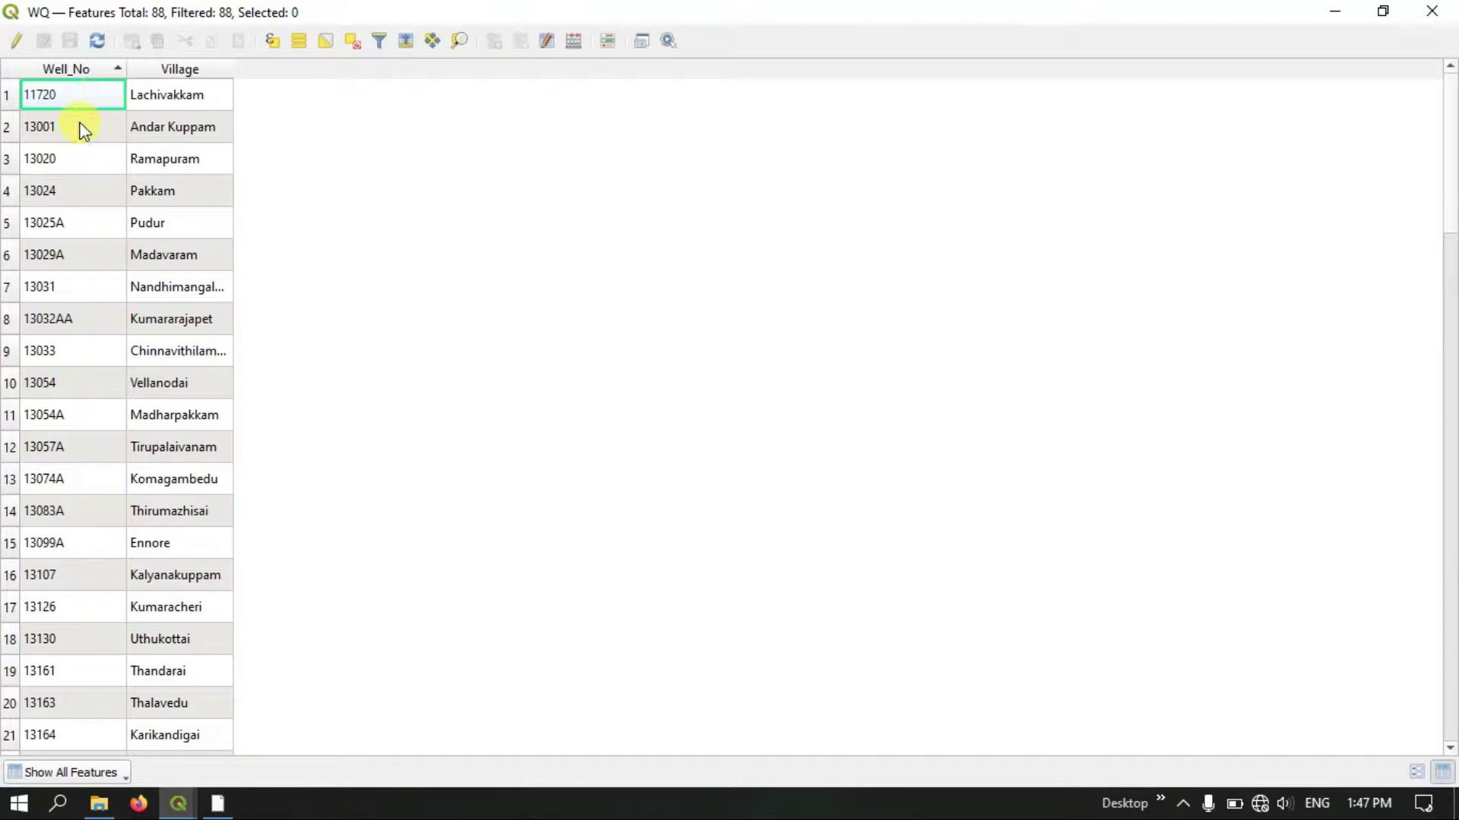
pyautogui.click(84, 128)
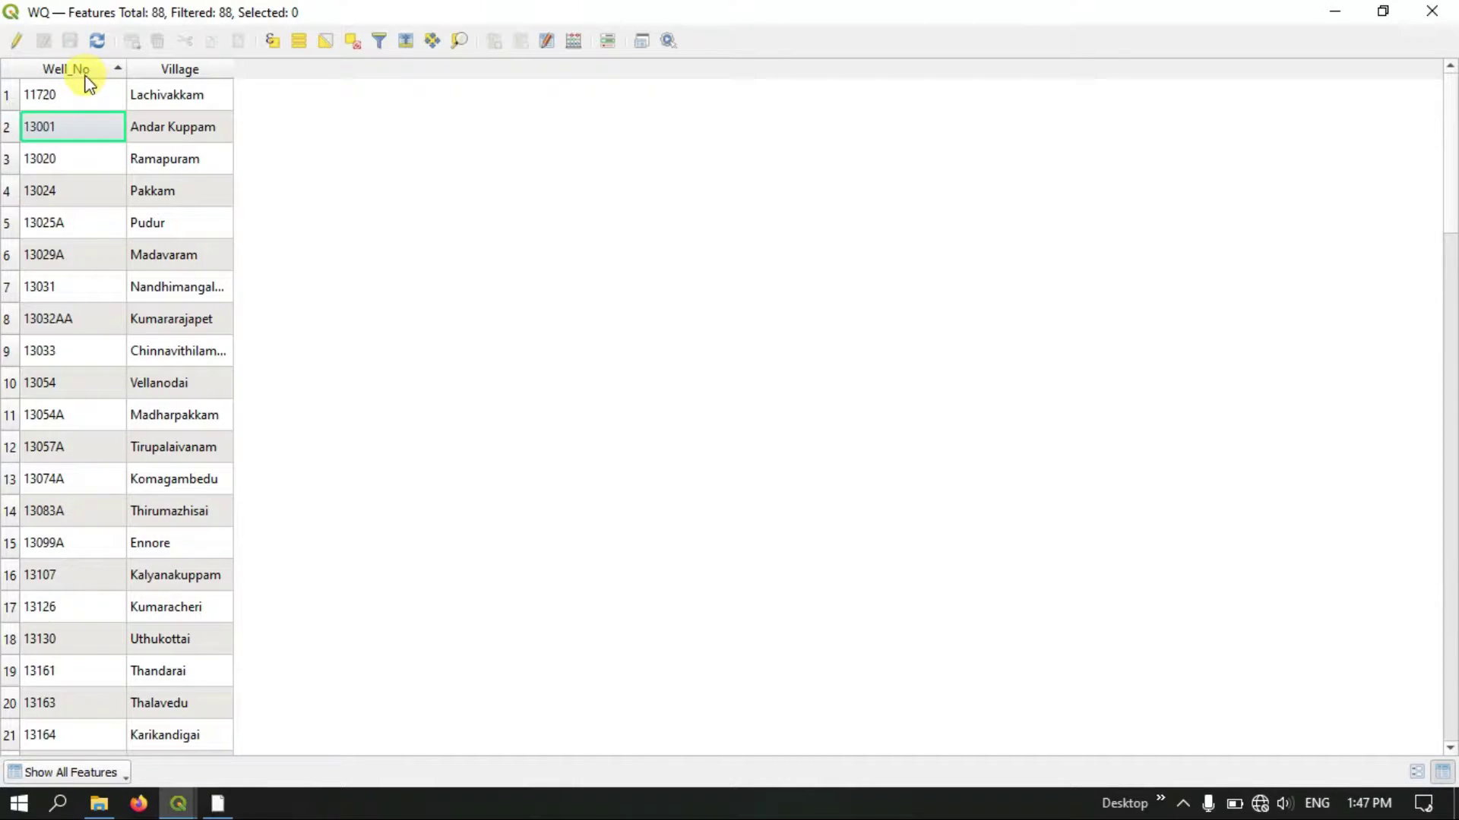
pyautogui.click(73, 99)
pyautogui.click(73, 129)
pyautogui.click(73, 159)
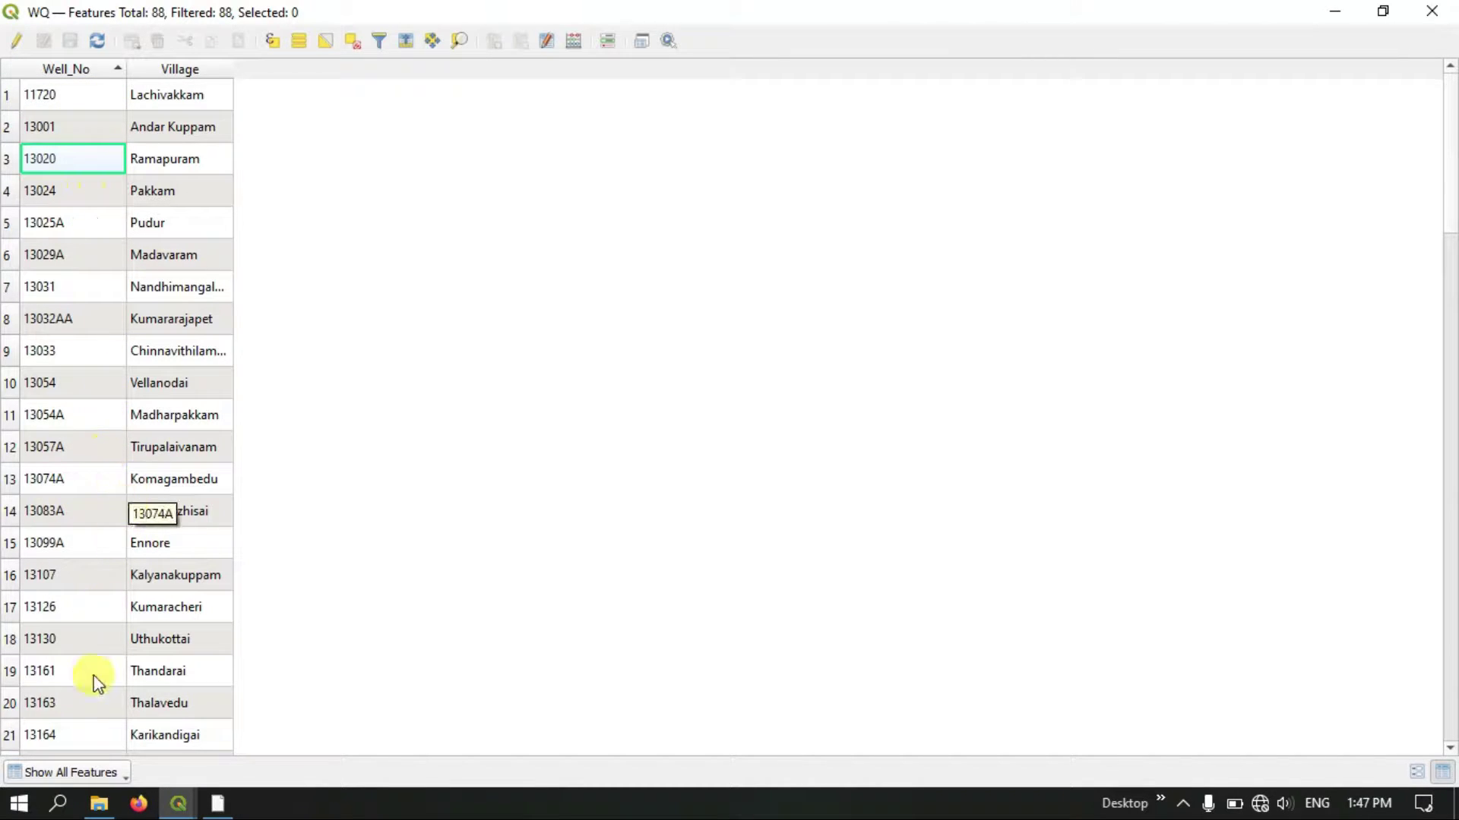
# Switch to File Explorer and open the WQ_Data workbook from the QGIS\Join folder in Excel.
pyautogui.click(100, 804)
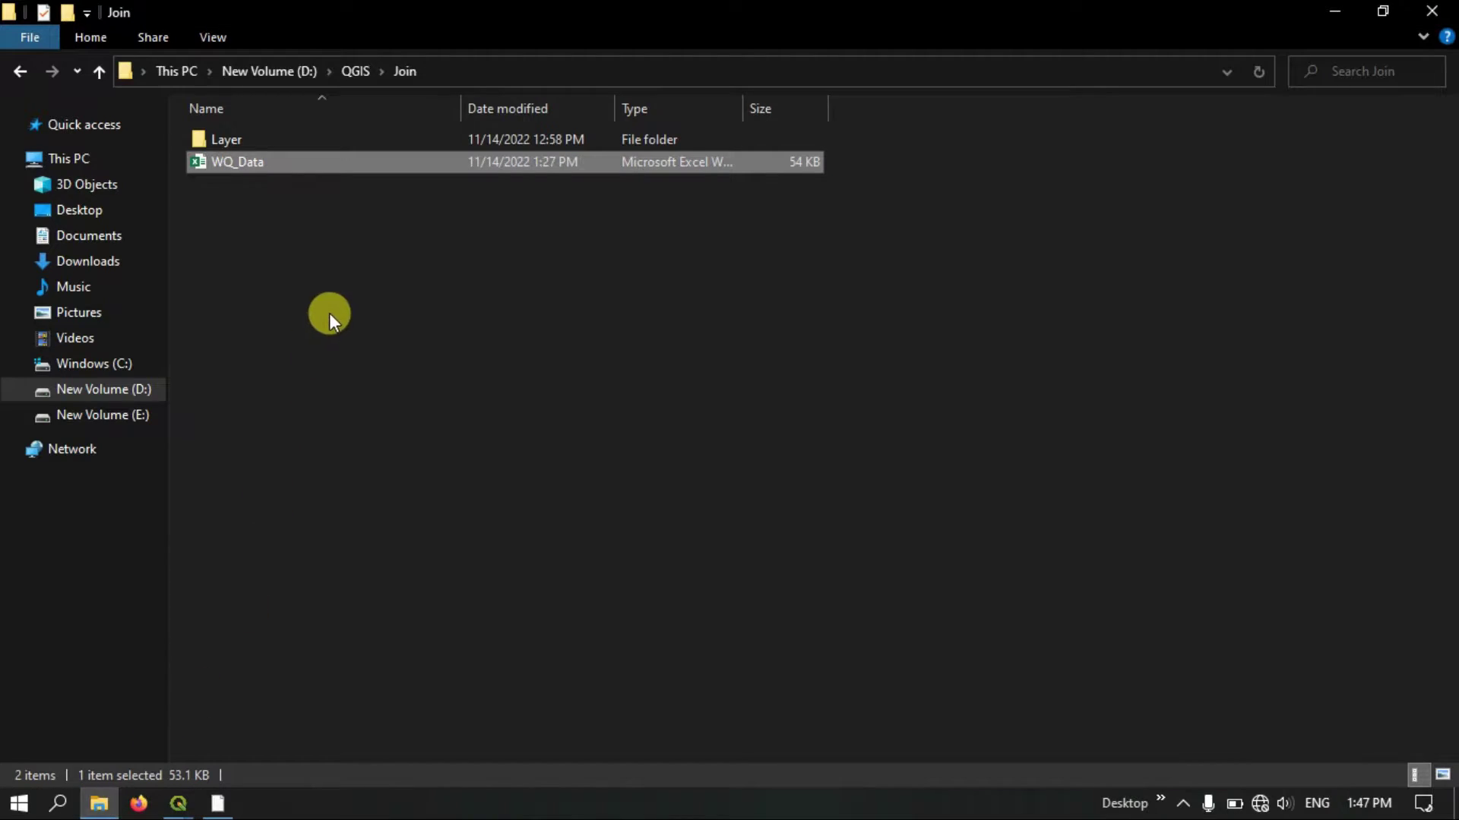
pyautogui.rightClick(329, 313)
pyautogui.click(394, 402)
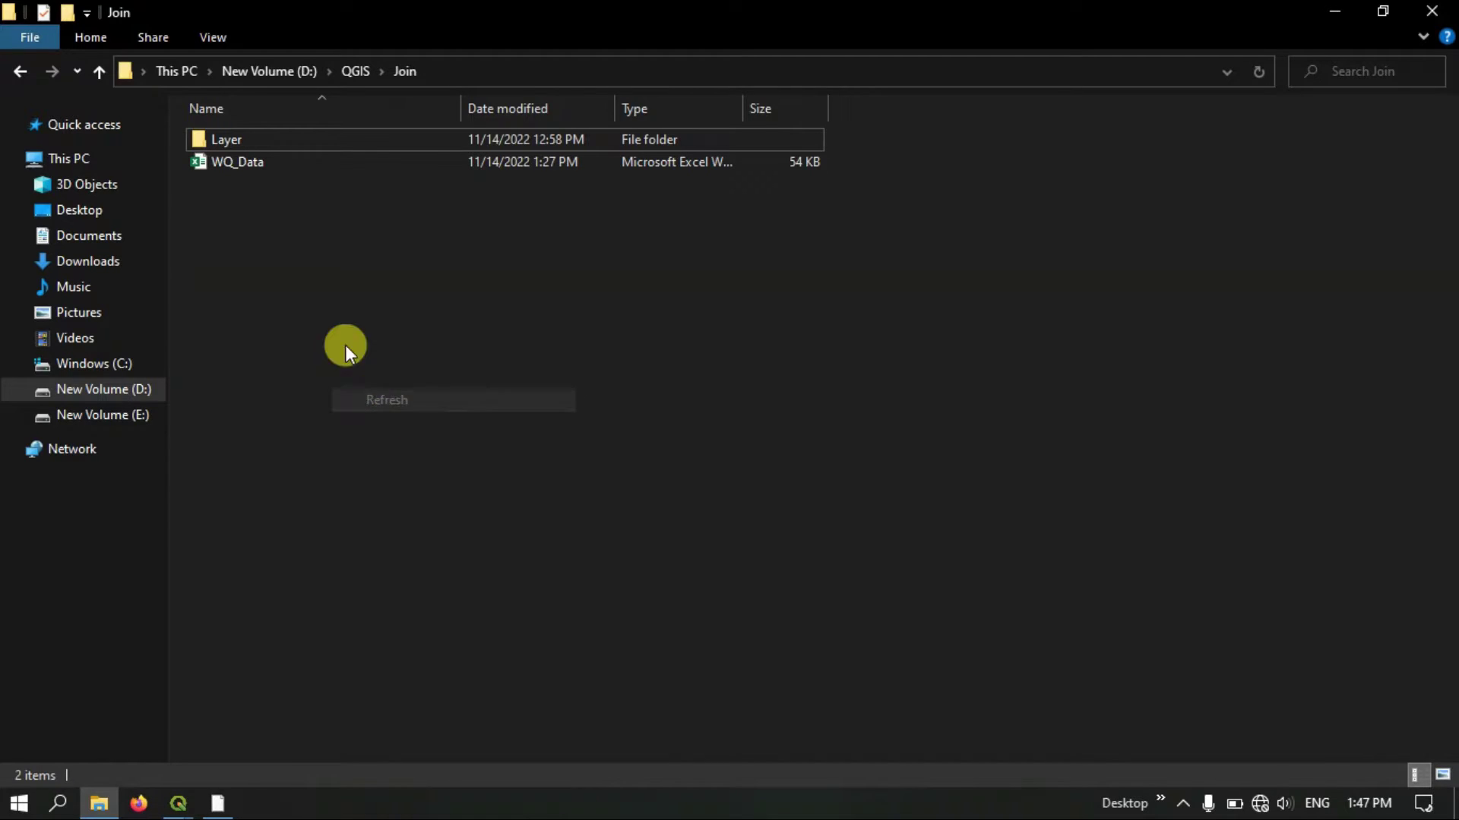
pyautogui.doubleClick(273, 167)
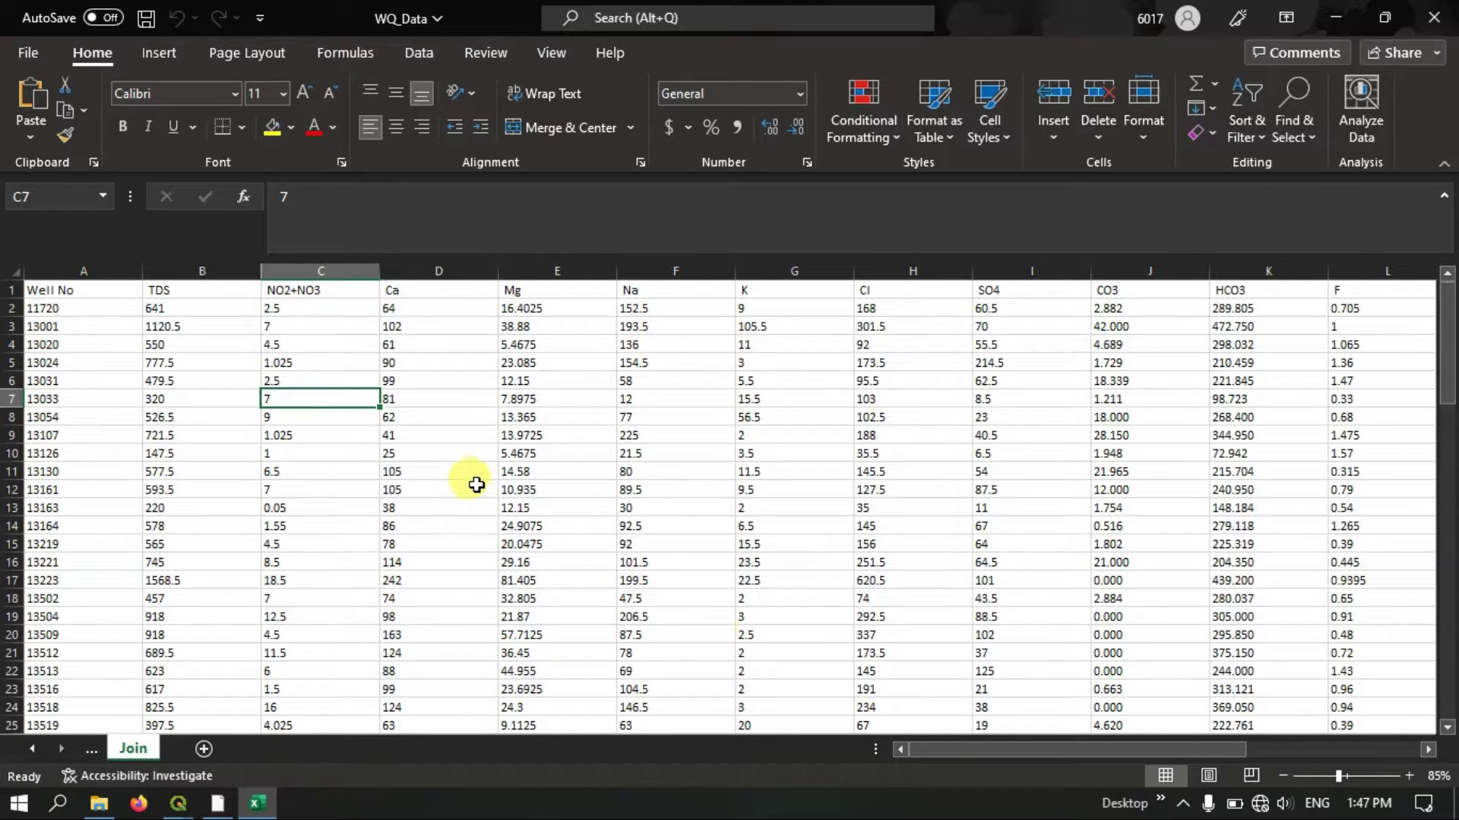
# Examine the Join sheet's column headers, from Well No and TDS through the water-quality parameters such as Ca, Mg, K and Cl.
pyautogui.click(64, 321)
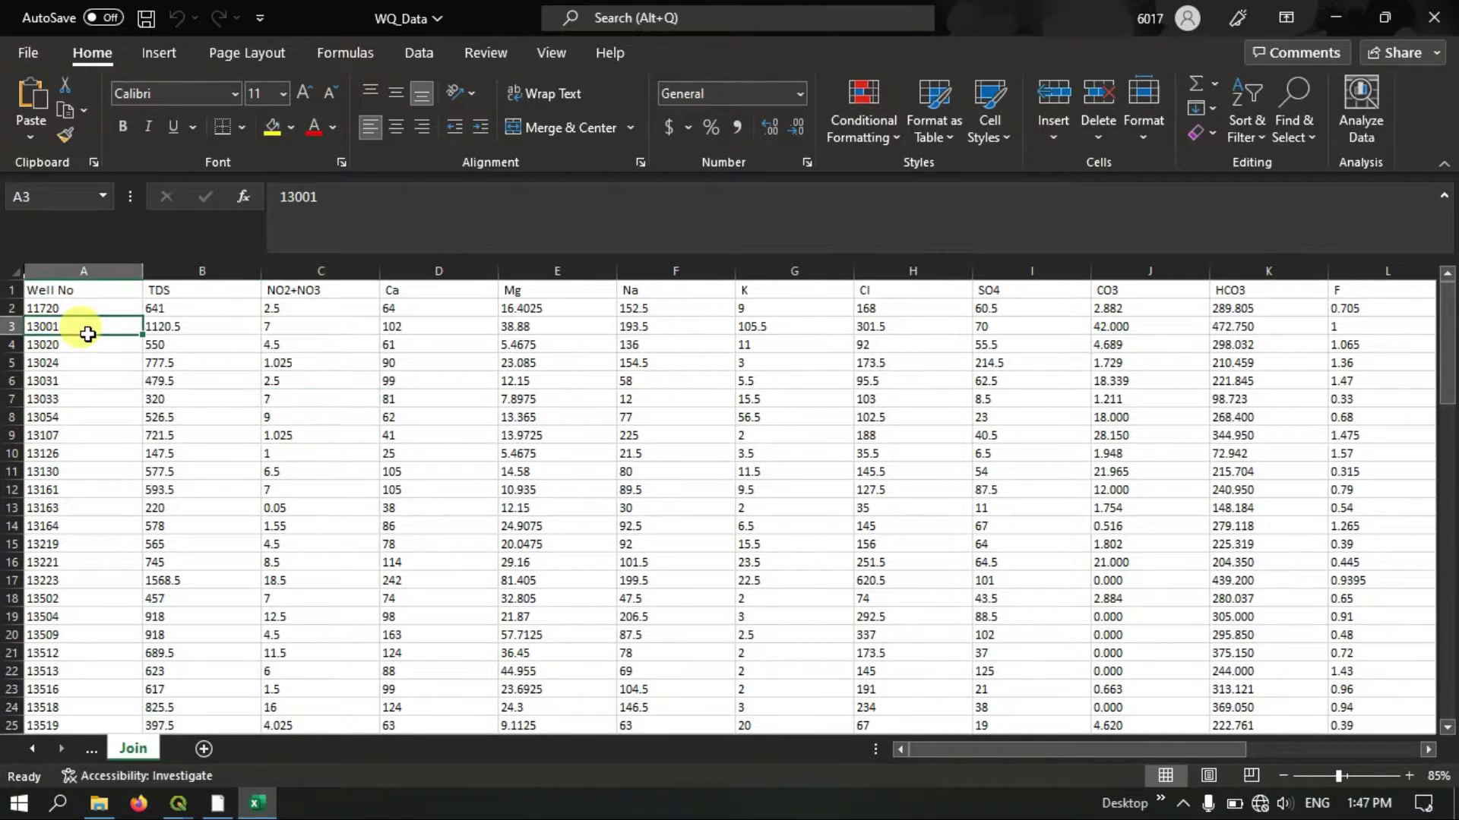
pyautogui.click(104, 294)
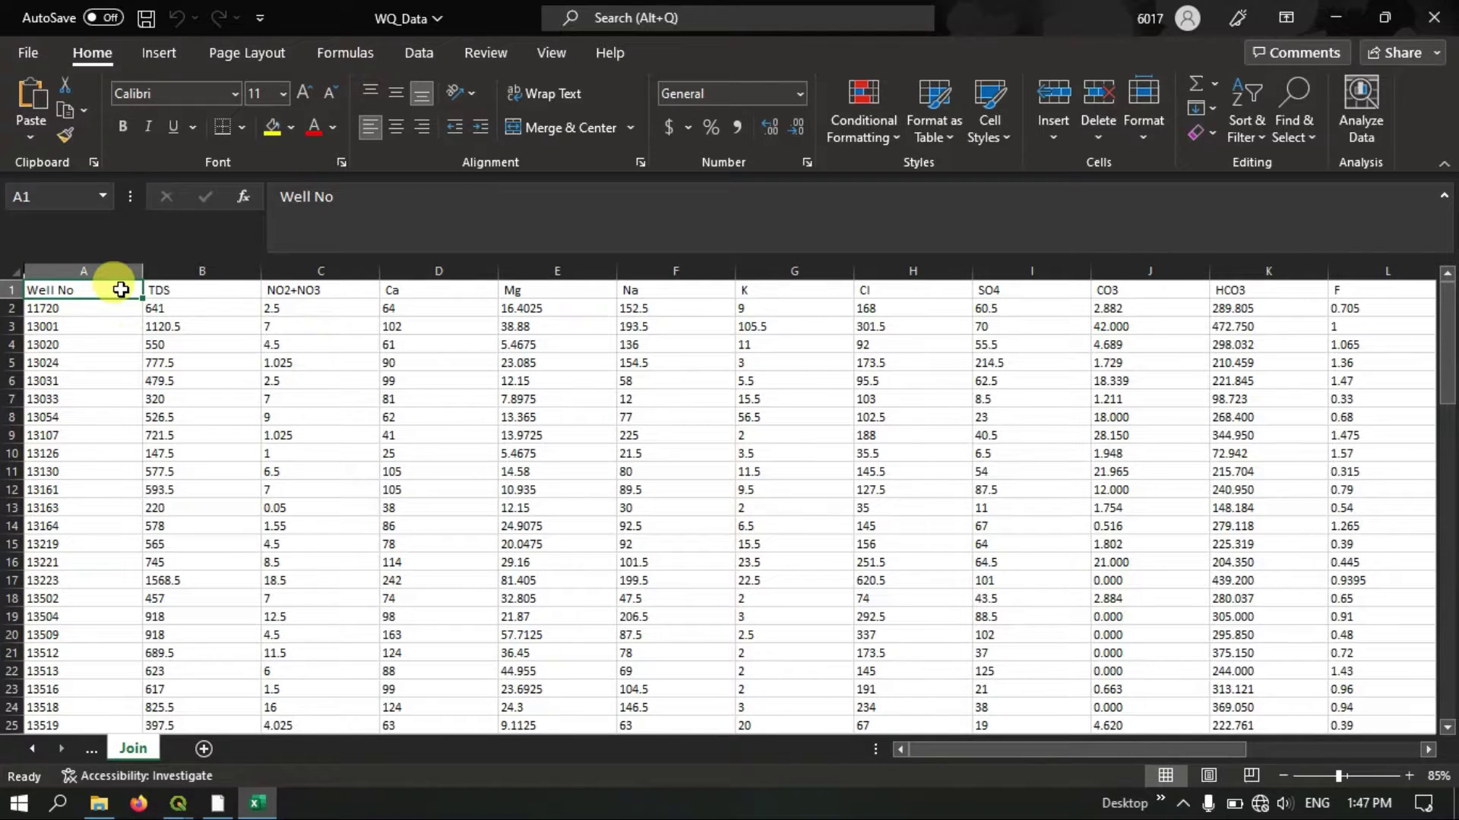
pyautogui.click(195, 289)
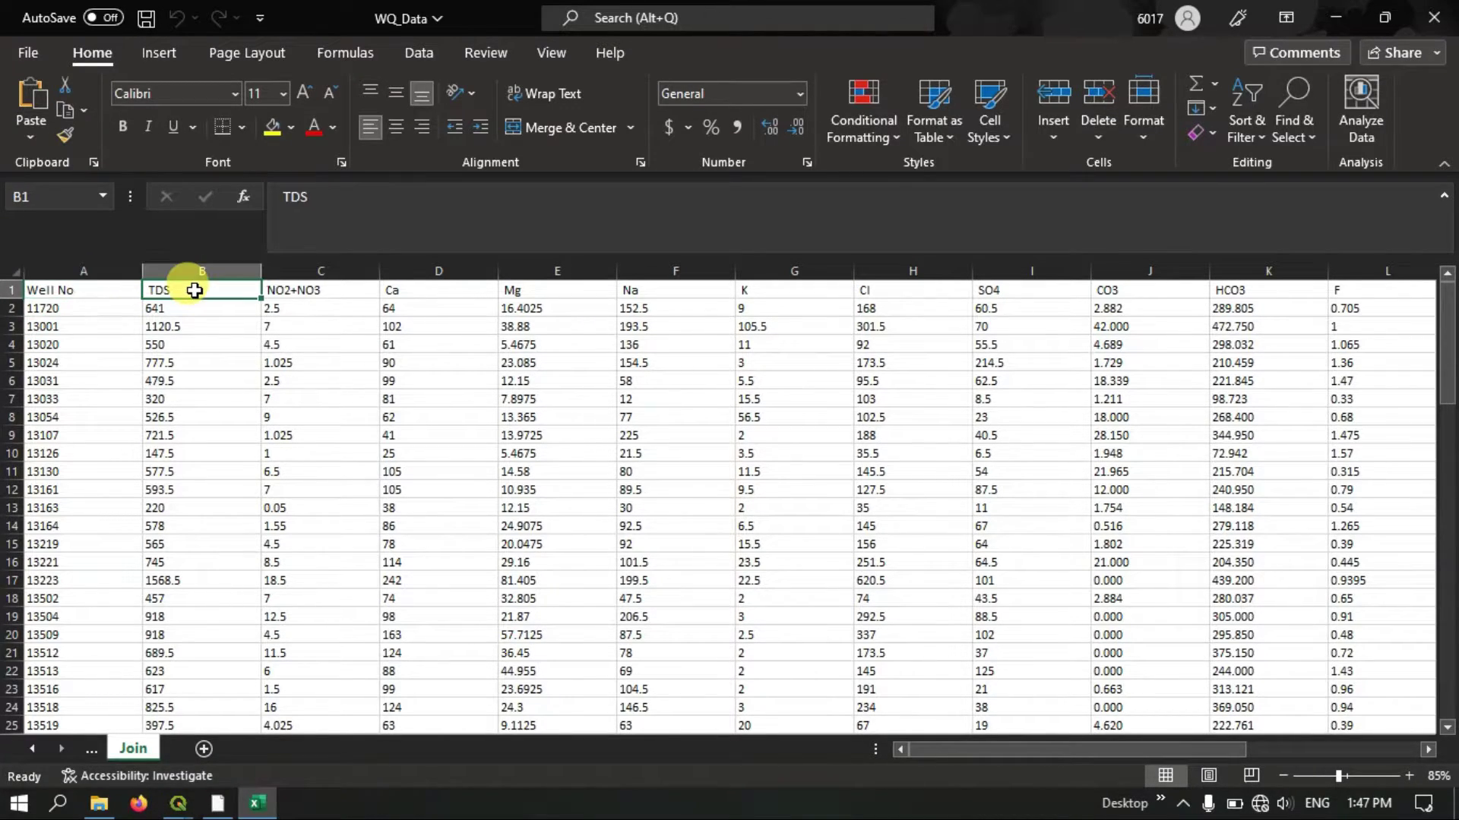
pyautogui.click(423, 293)
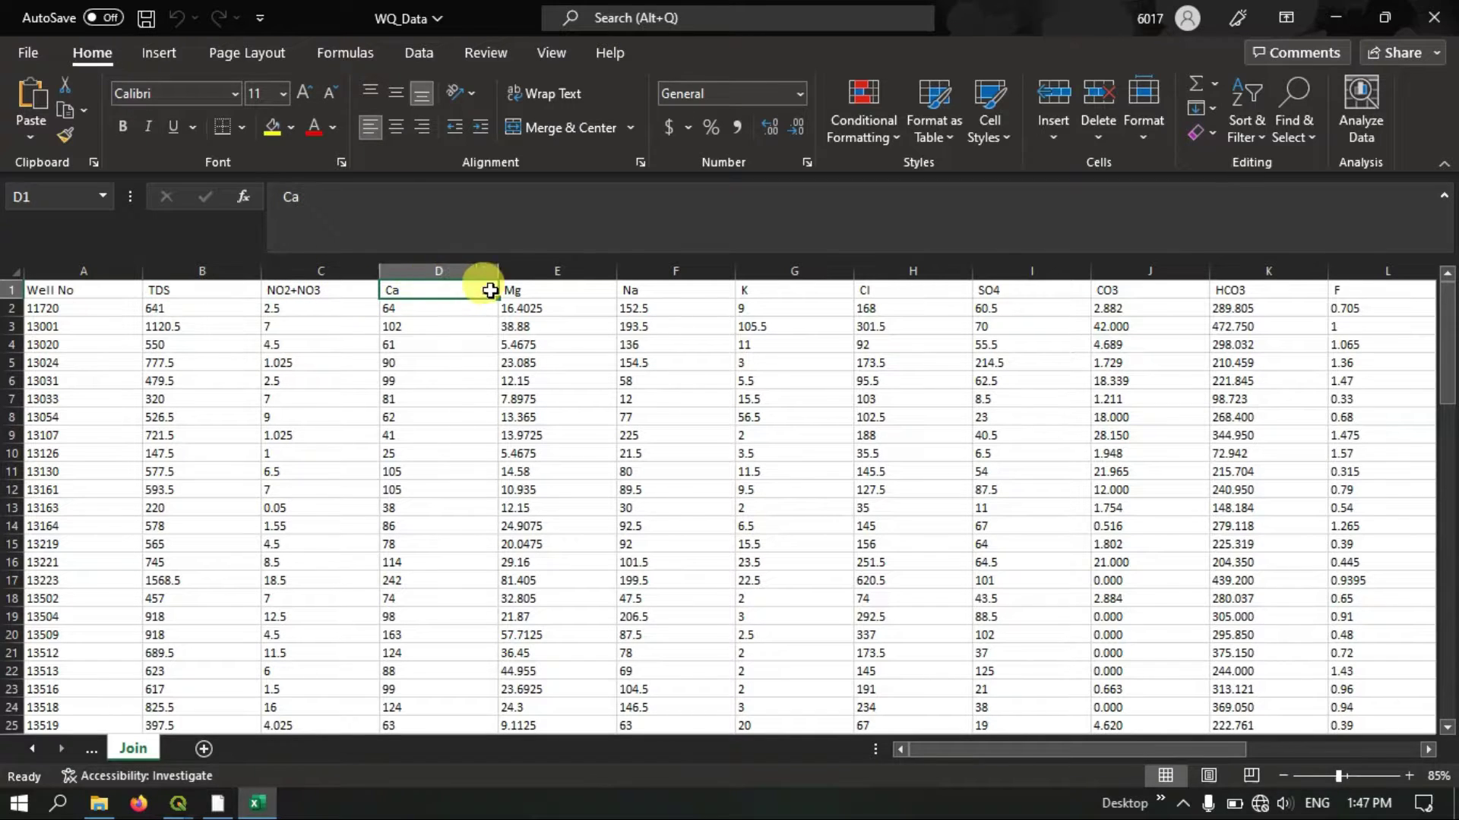
pyautogui.click(557, 292)
pyautogui.click(749, 293)
pyautogui.click(909, 294)
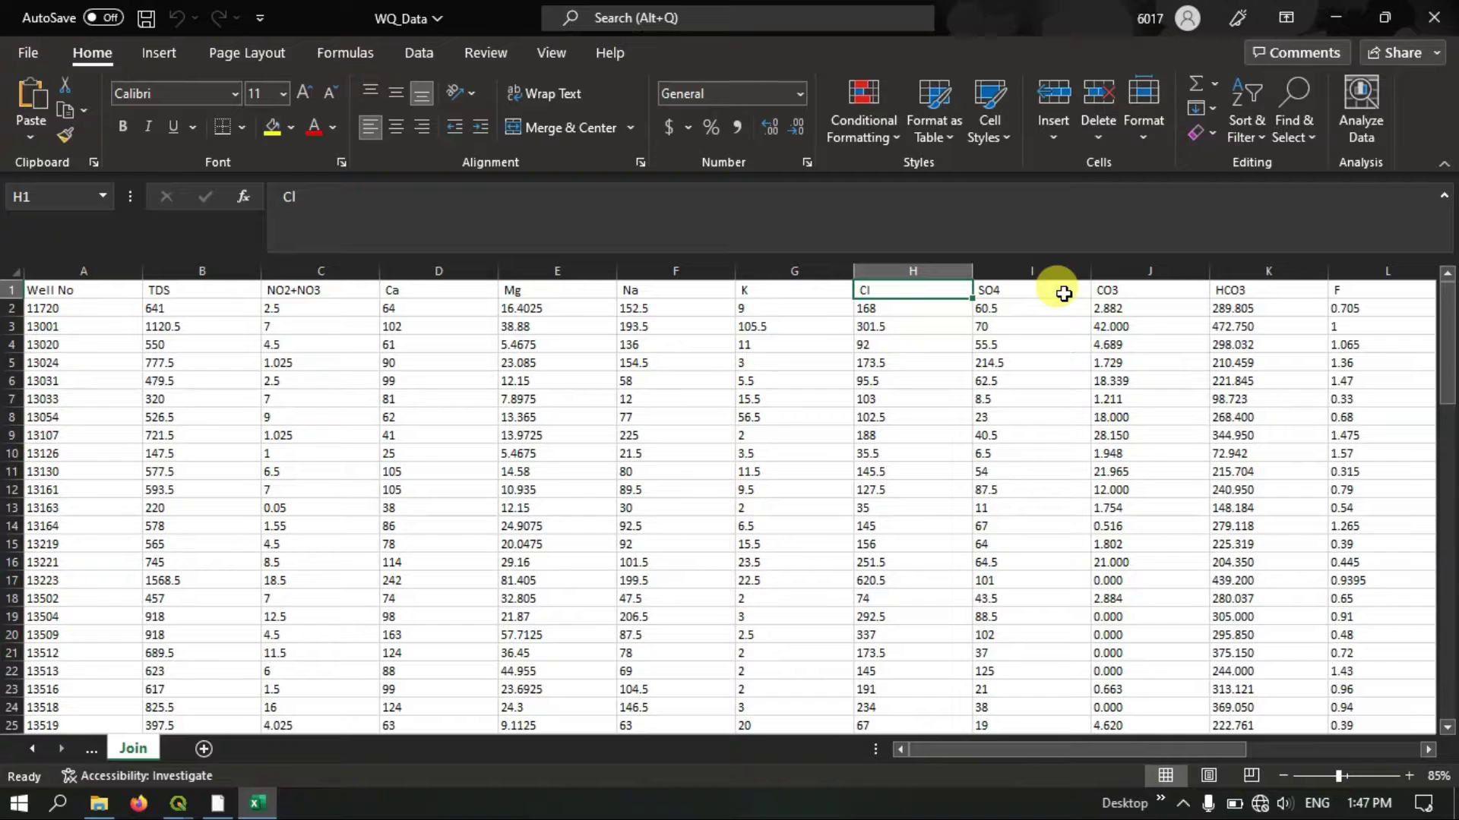
pyautogui.moveTo(1087, 750); pyautogui.dragTo(1011, 755)
pyautogui.click(210, 345)
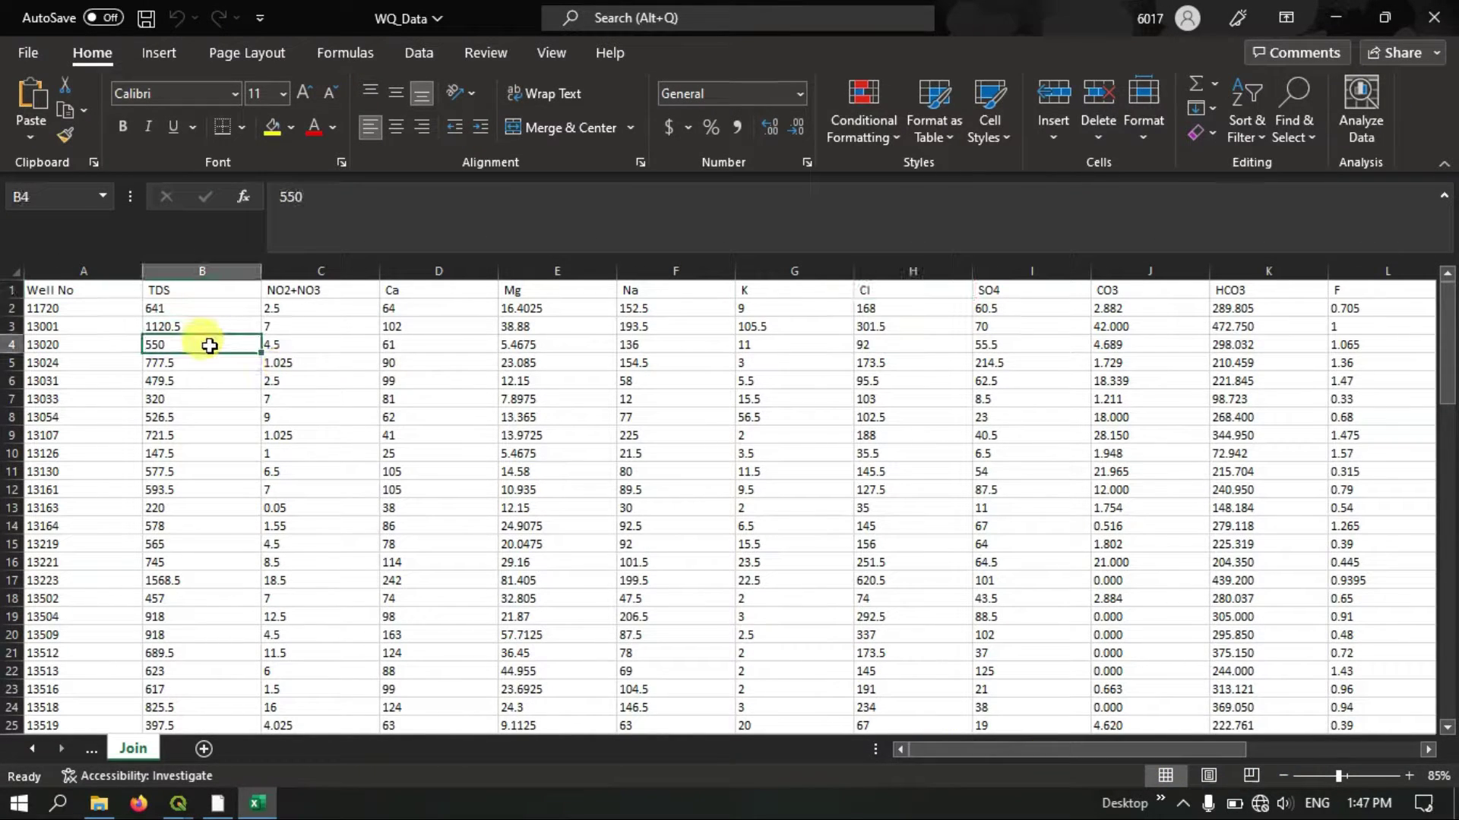
# Review the well numbers in the Well No column of the Join sheet, rows 2 to 19.
pyautogui.click(81, 308)
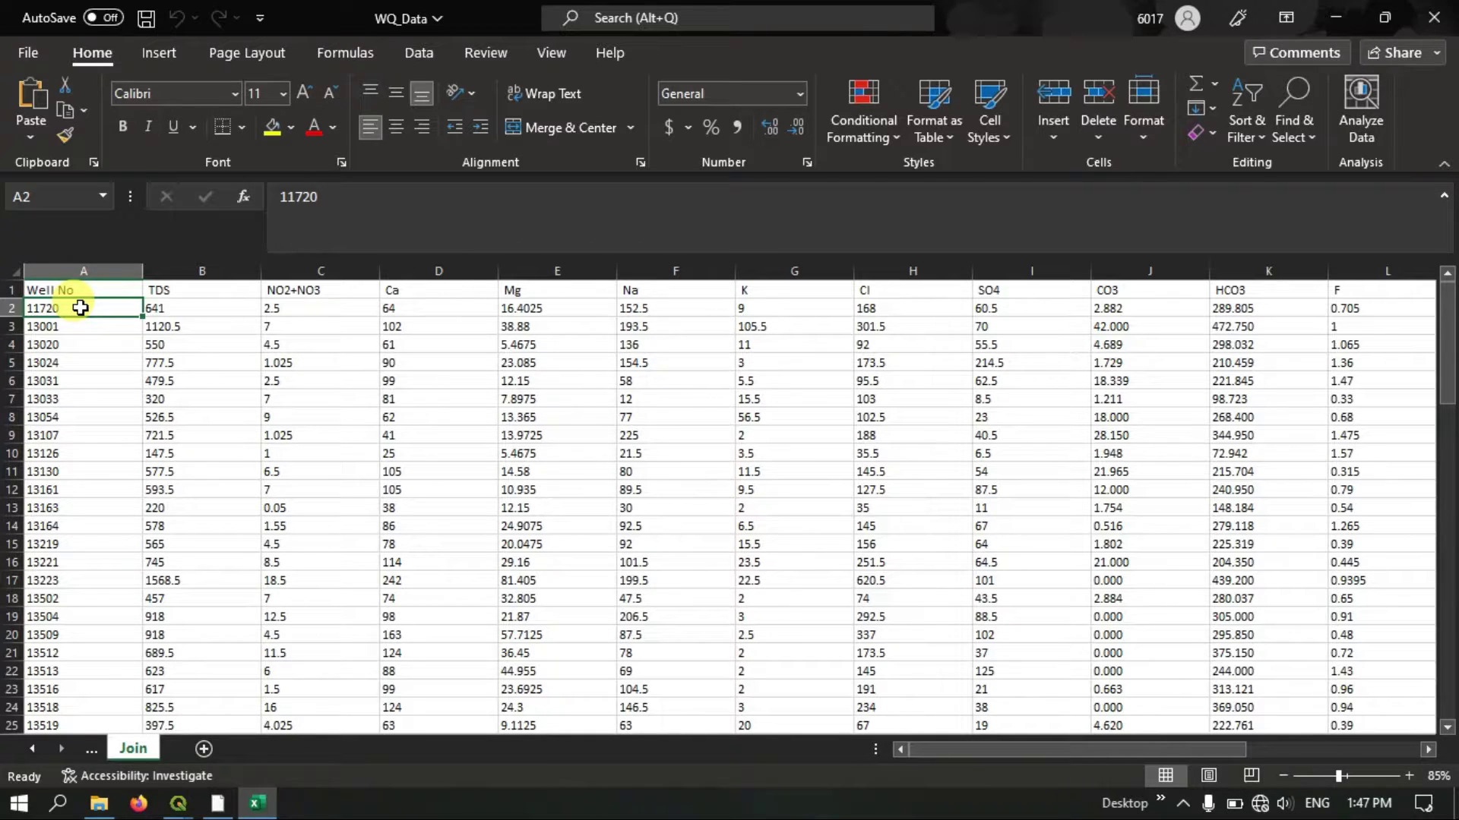
pyautogui.moveTo(81, 308); pyautogui.dragTo(73, 622)
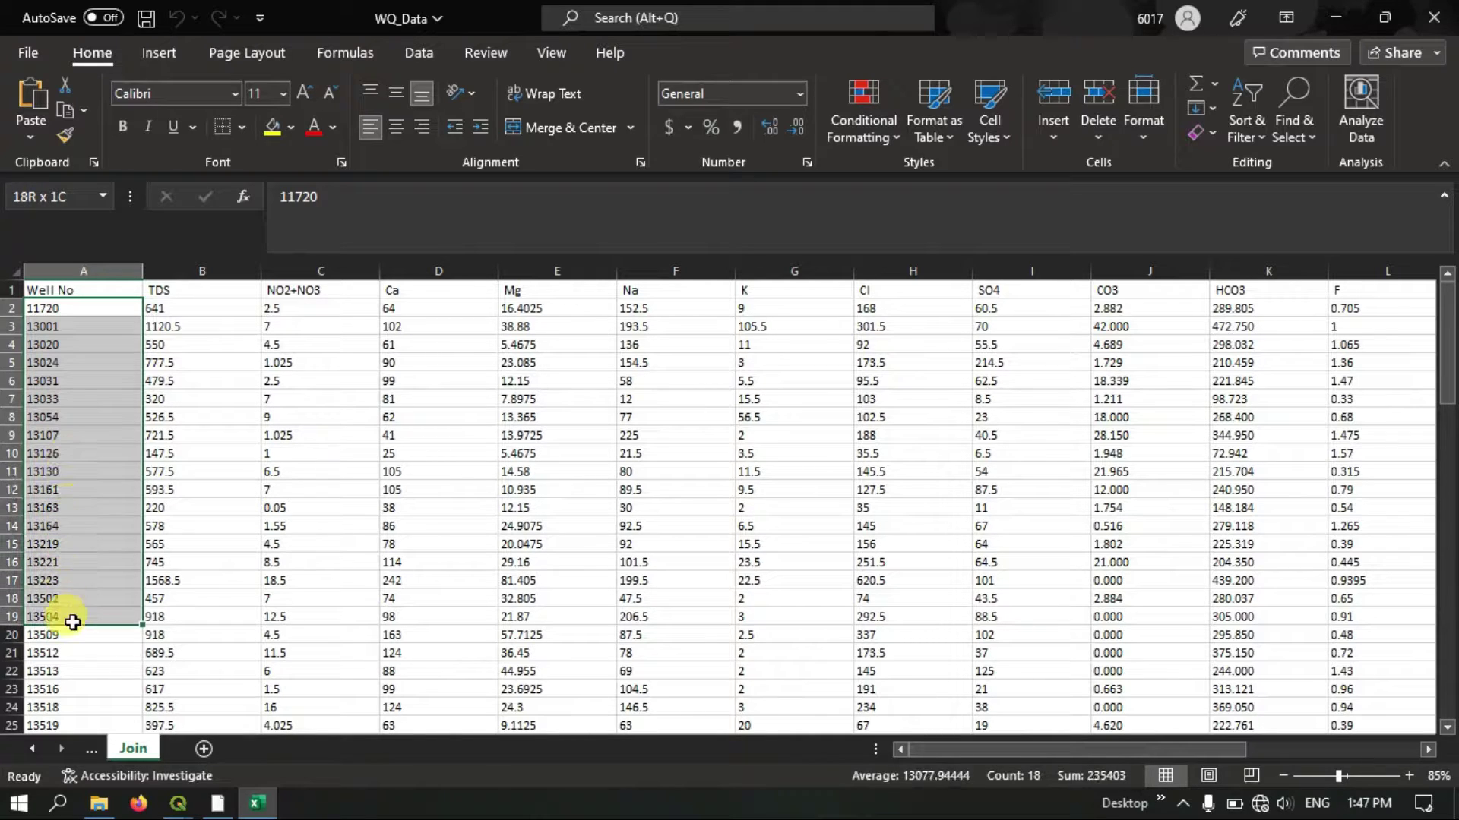
pyautogui.click(85, 380)
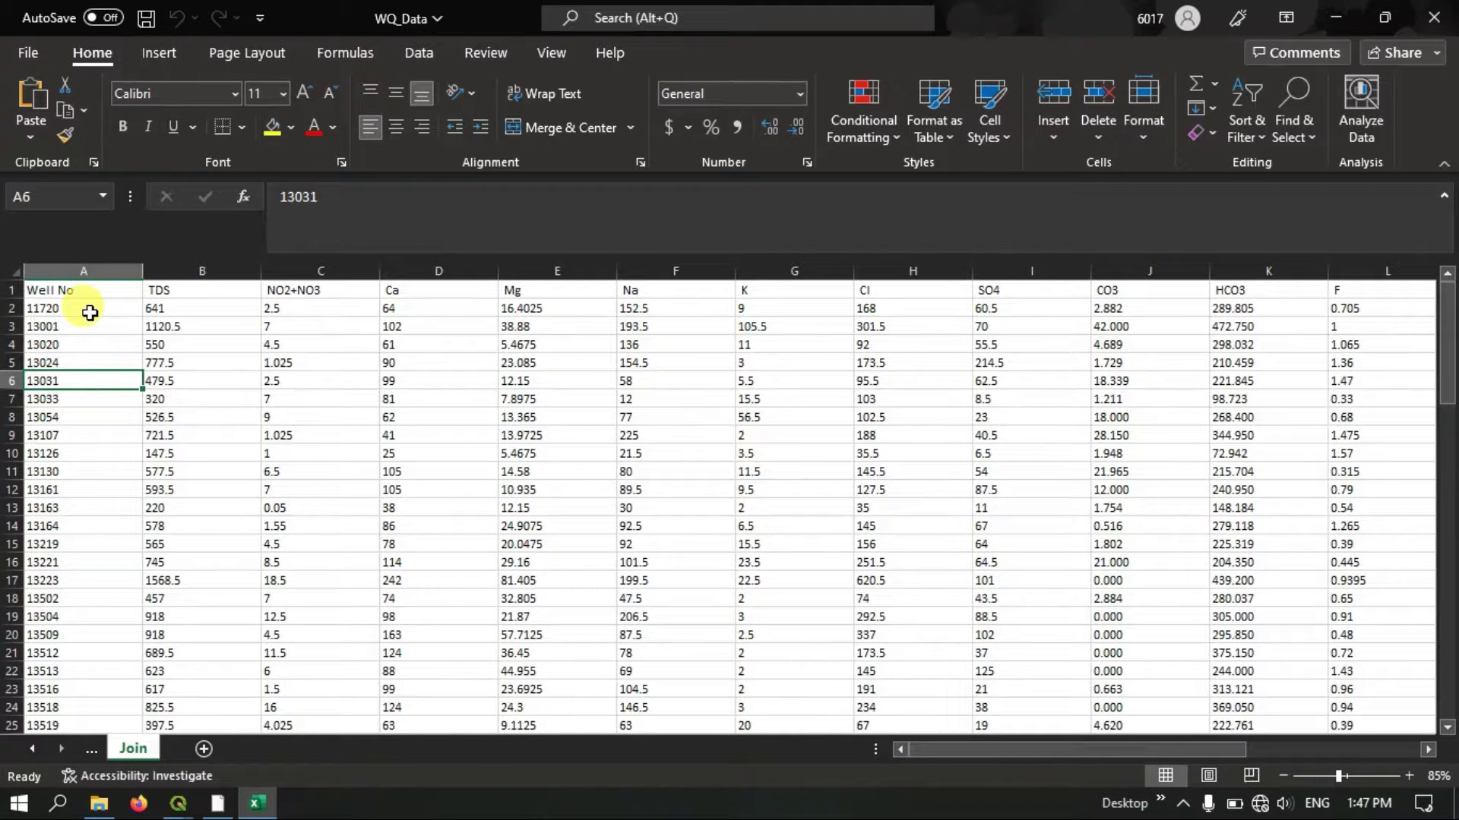
pyautogui.moveTo(90, 313); pyautogui.dragTo(104, 617)
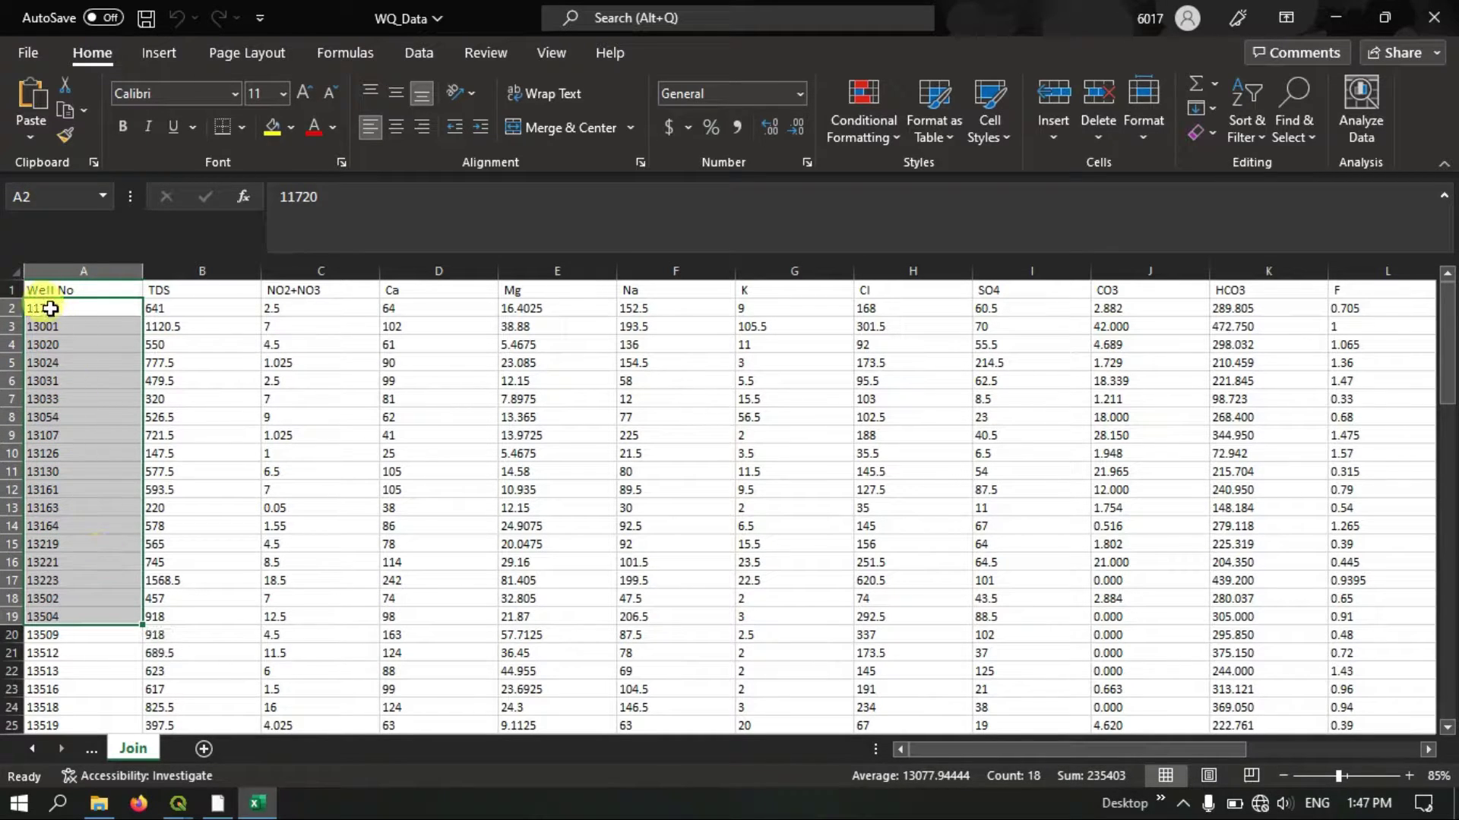
pyautogui.click(68, 507)
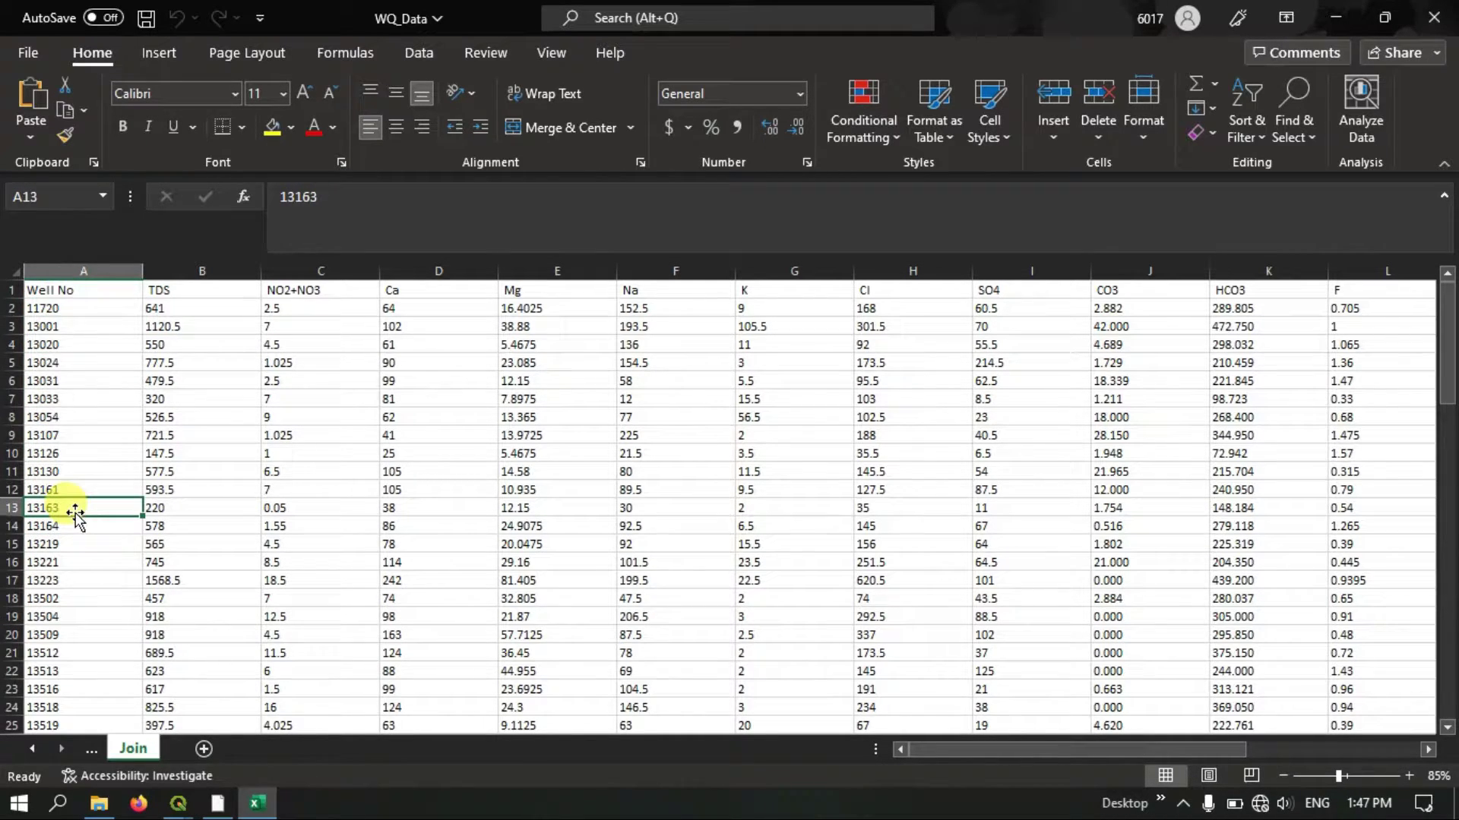
pyautogui.click(68, 302)
# Switch back to the WQ attribute table in QGIS and check its Well_No values row by row against the workbook's well numbers.
pyautogui.click(183, 803)
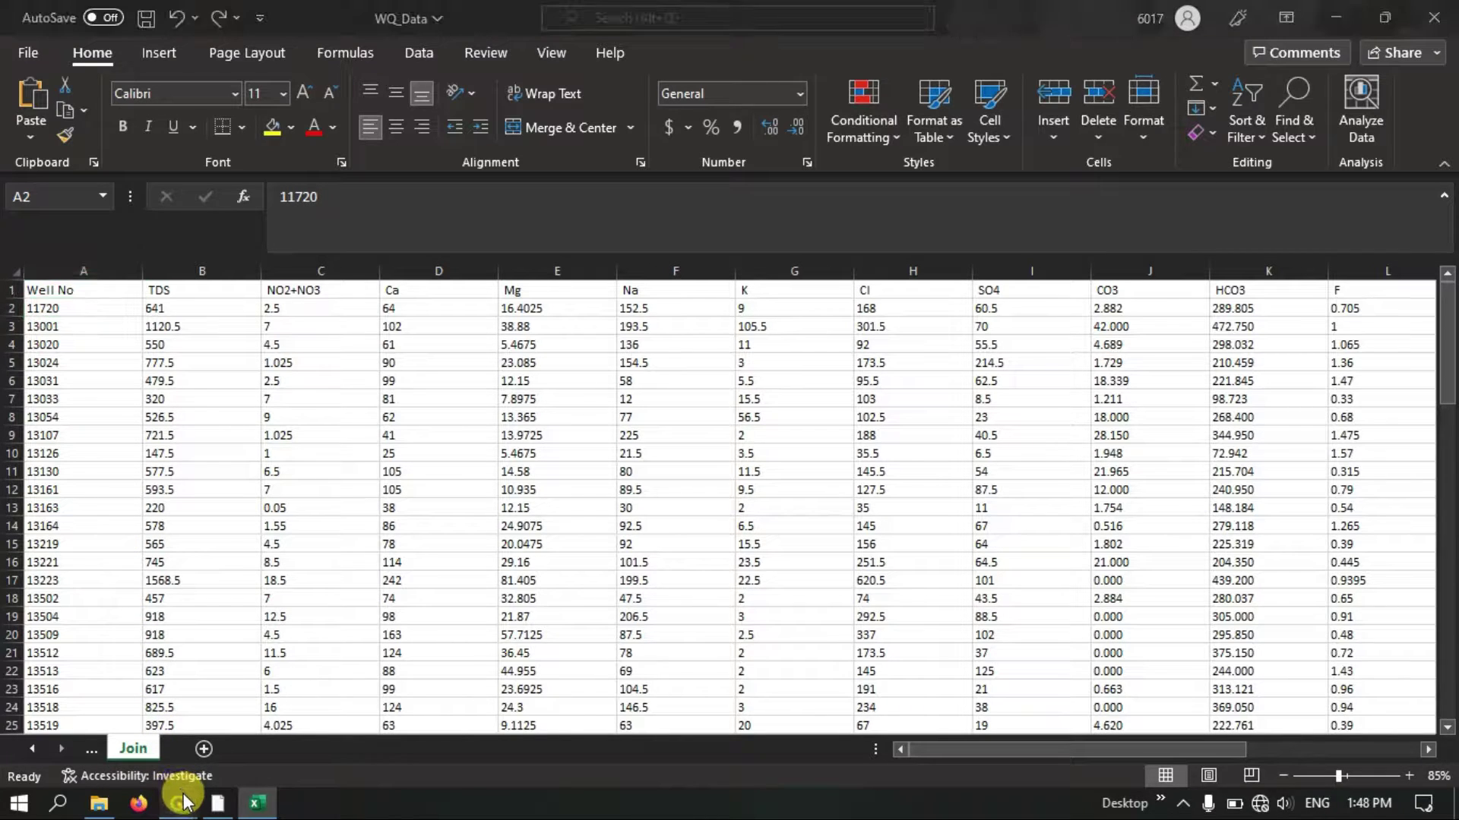
pyautogui.click(296, 731)
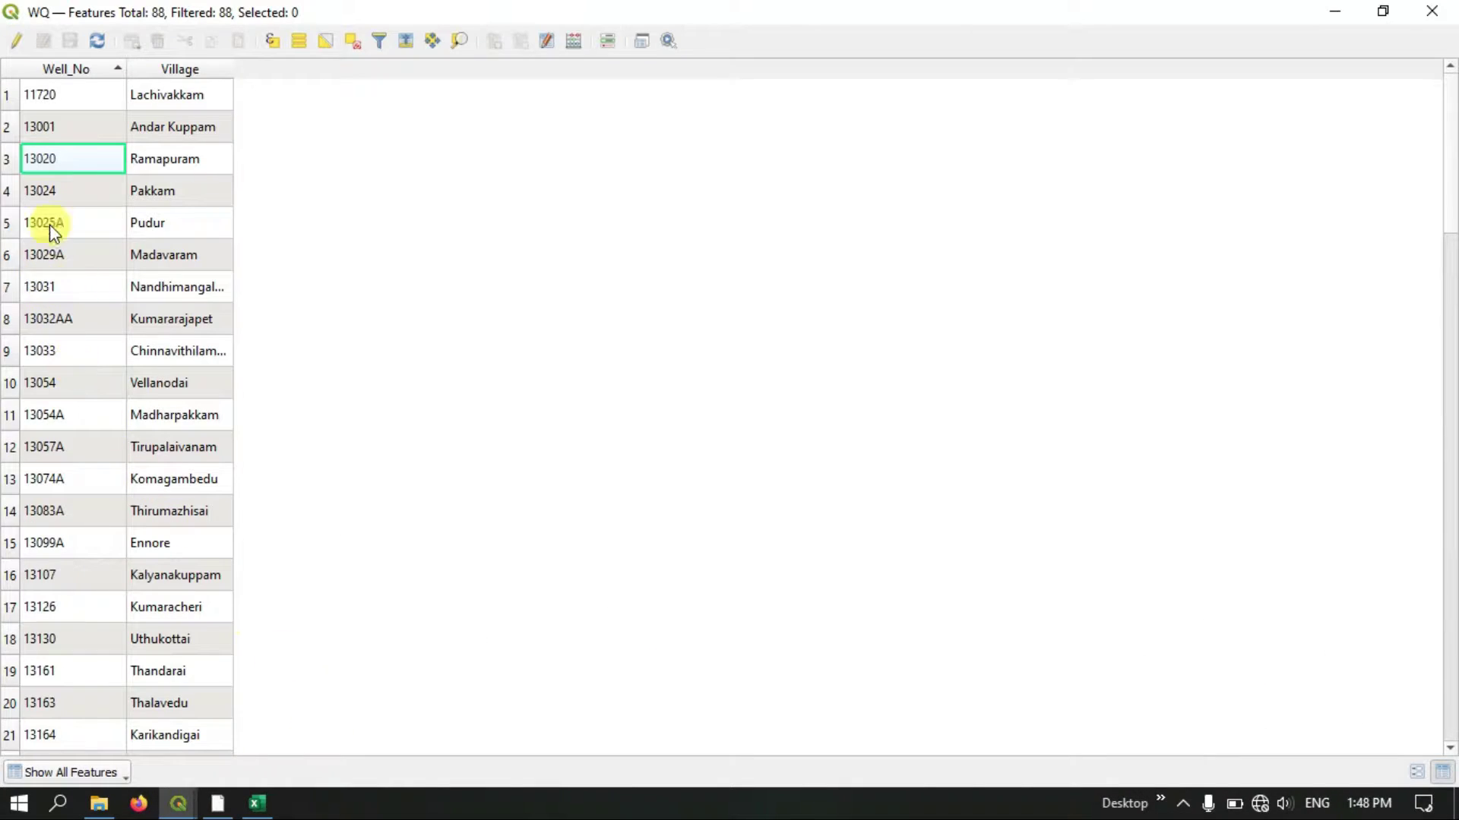
pyautogui.click(73, 99)
pyautogui.click(71, 132)
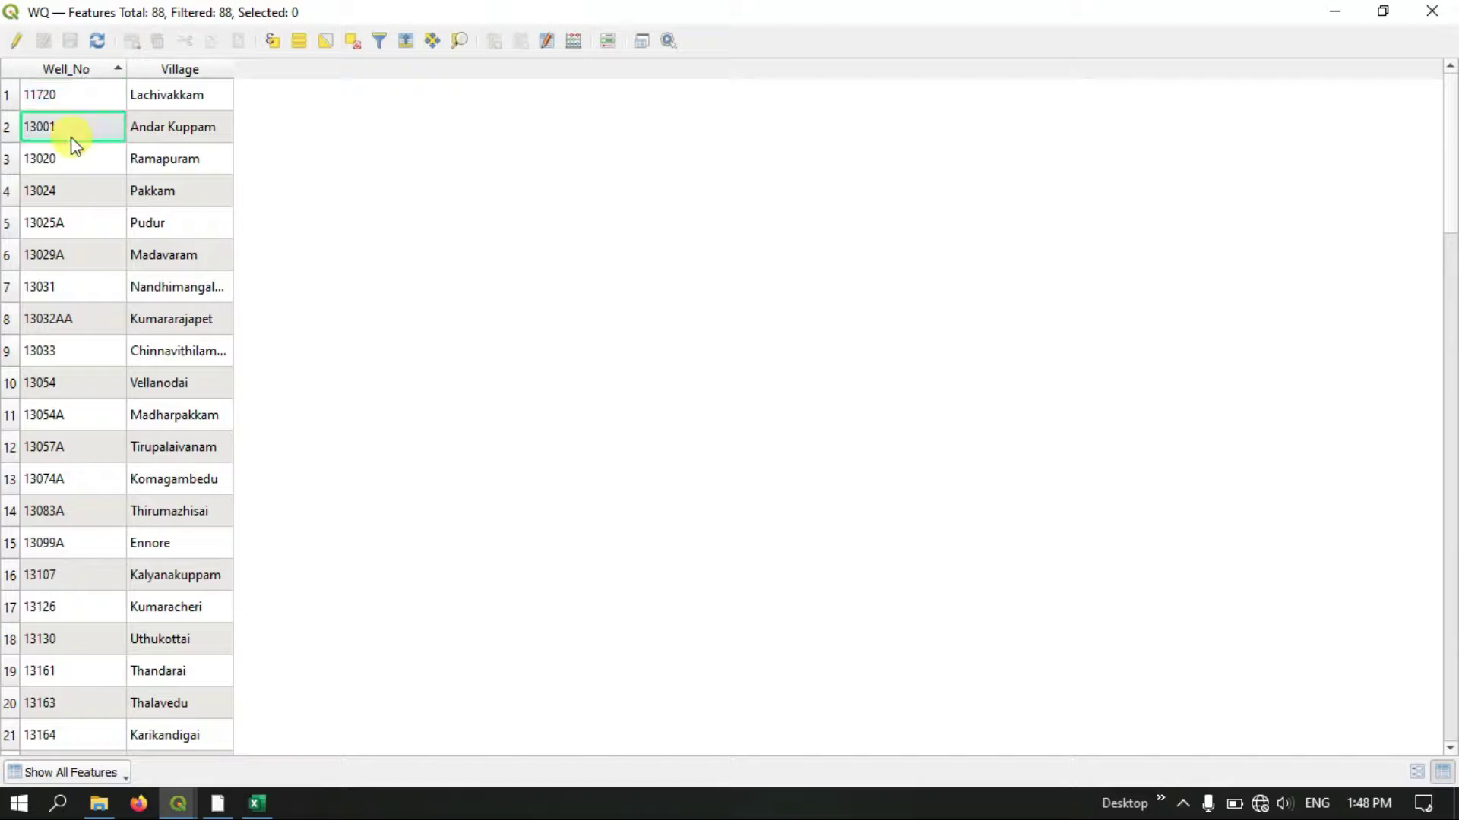
pyautogui.click(67, 162)
pyautogui.click(61, 197)
pyautogui.click(60, 231)
pyautogui.click(60, 258)
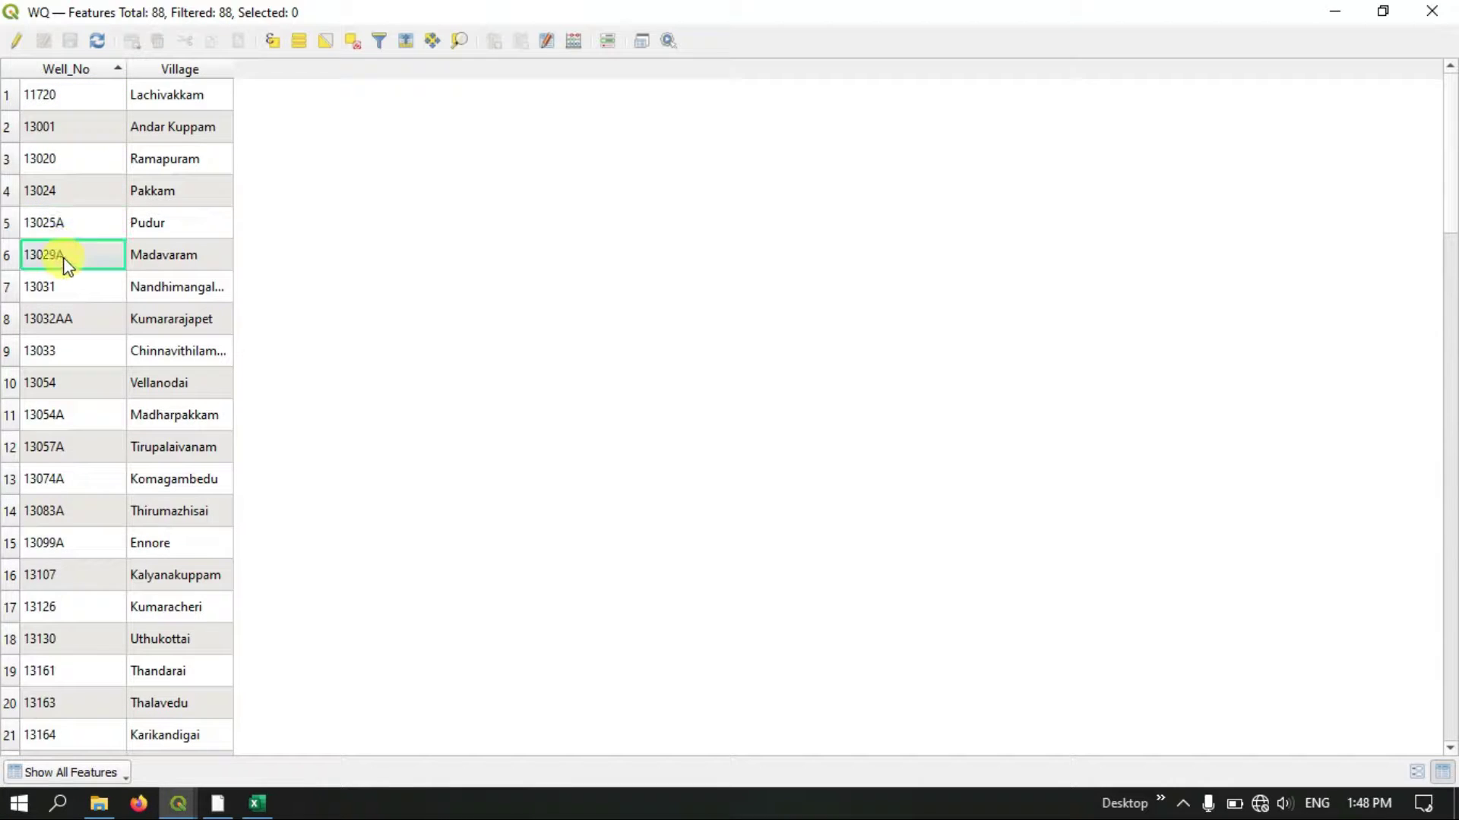
pyautogui.click(60, 294)
pyautogui.click(59, 321)
pyautogui.click(59, 351)
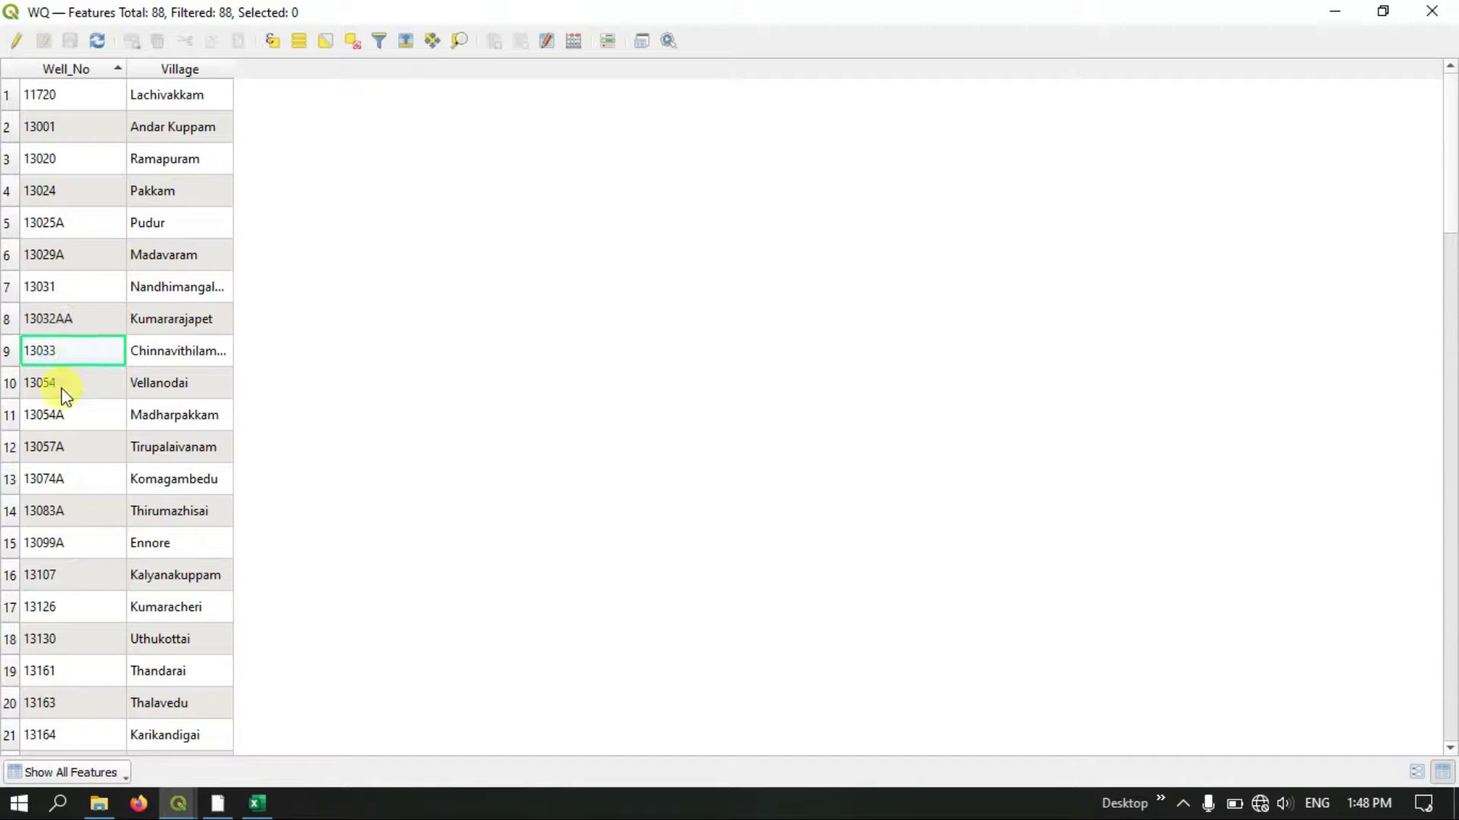
pyautogui.click(60, 385)
pyautogui.click(64, 422)
pyautogui.click(63, 453)
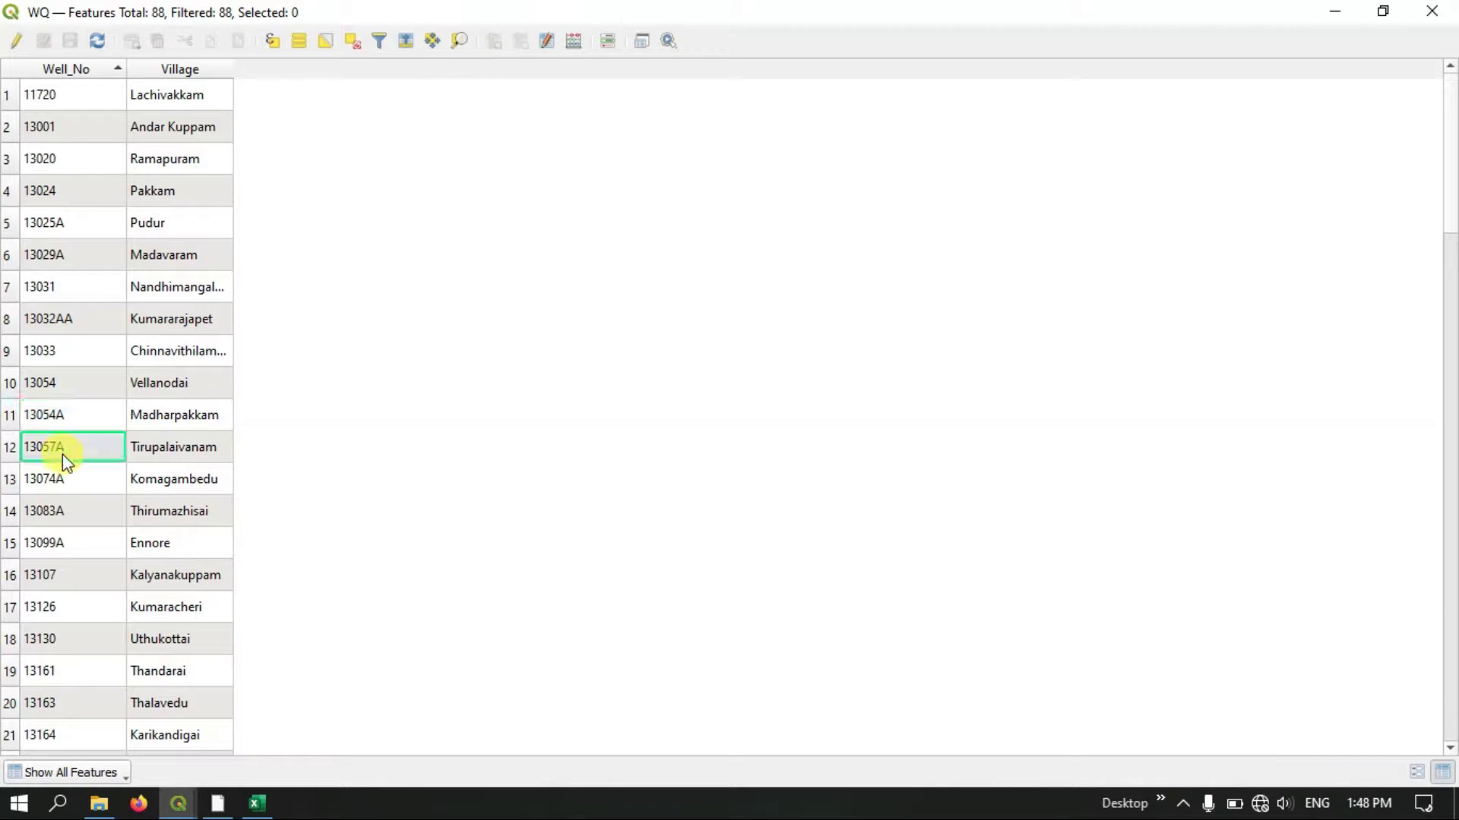
pyautogui.click(66, 480)
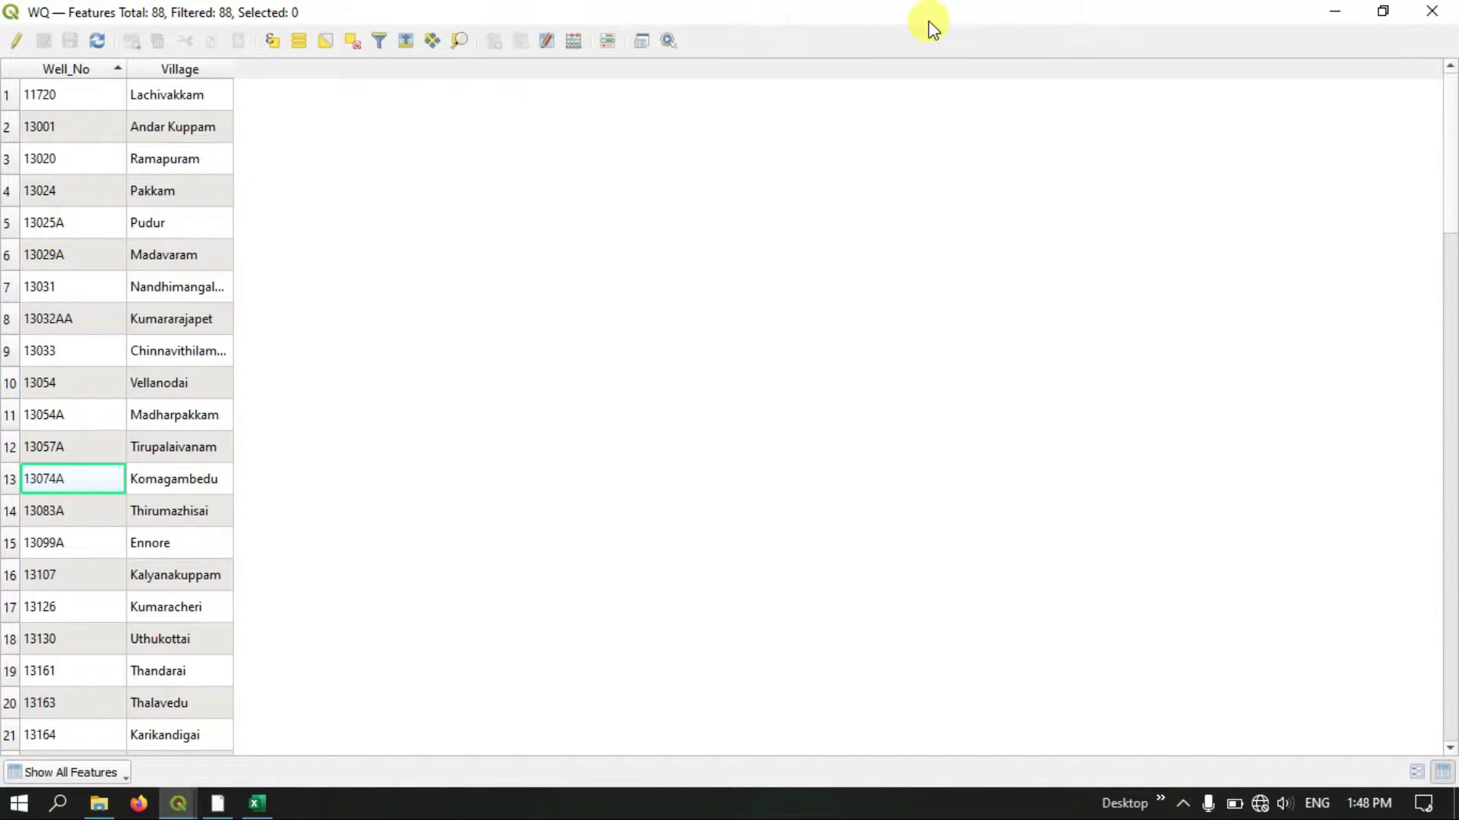
# Close the WQ attribute table, switch to Excel and save only the active Join sheet as WQ_Data in CSV (Comma delimited) format in QGIS\Join.
pyautogui.click(1427, 14)
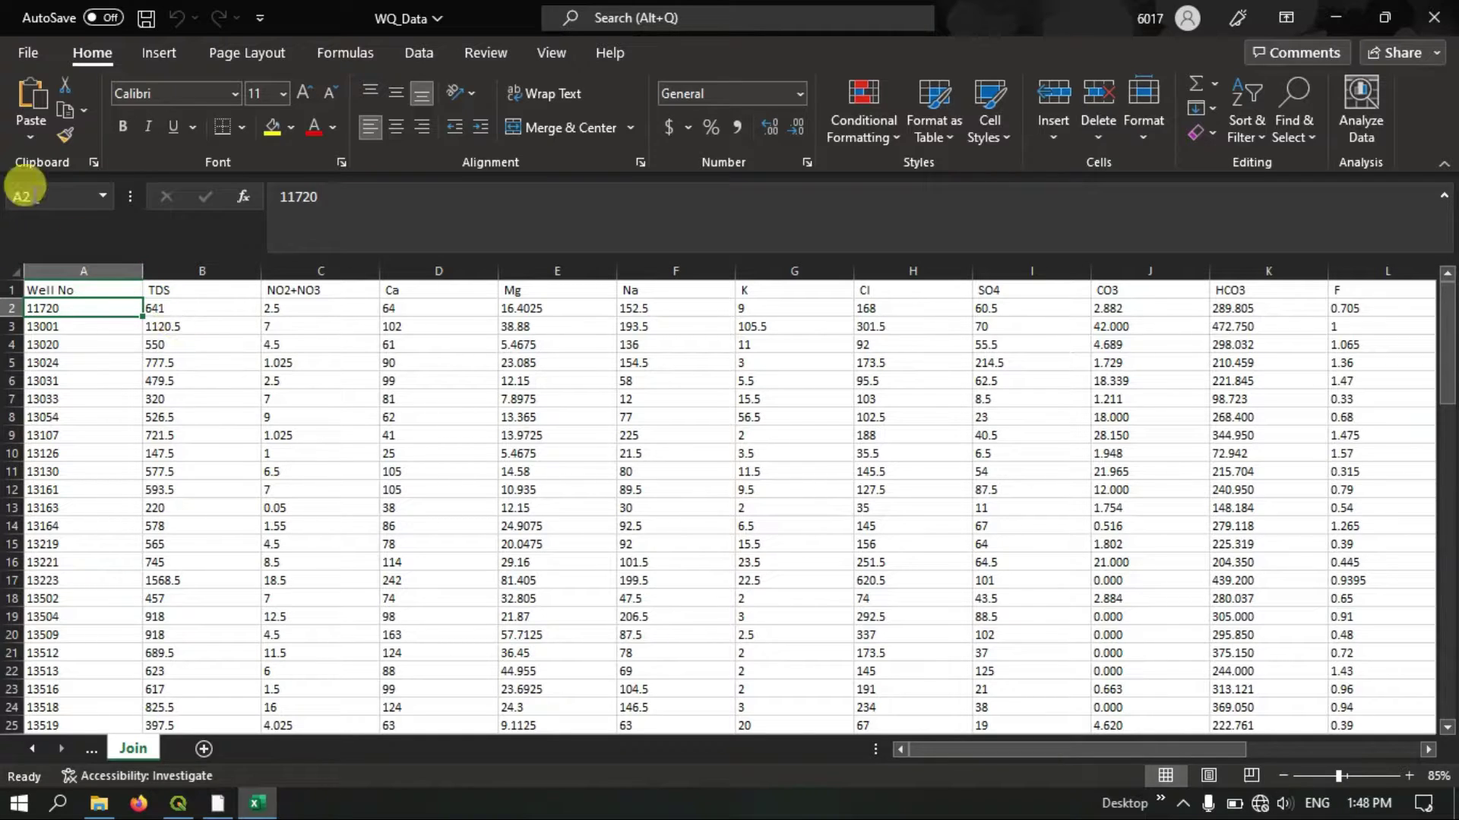
pyautogui.click(35, 47)
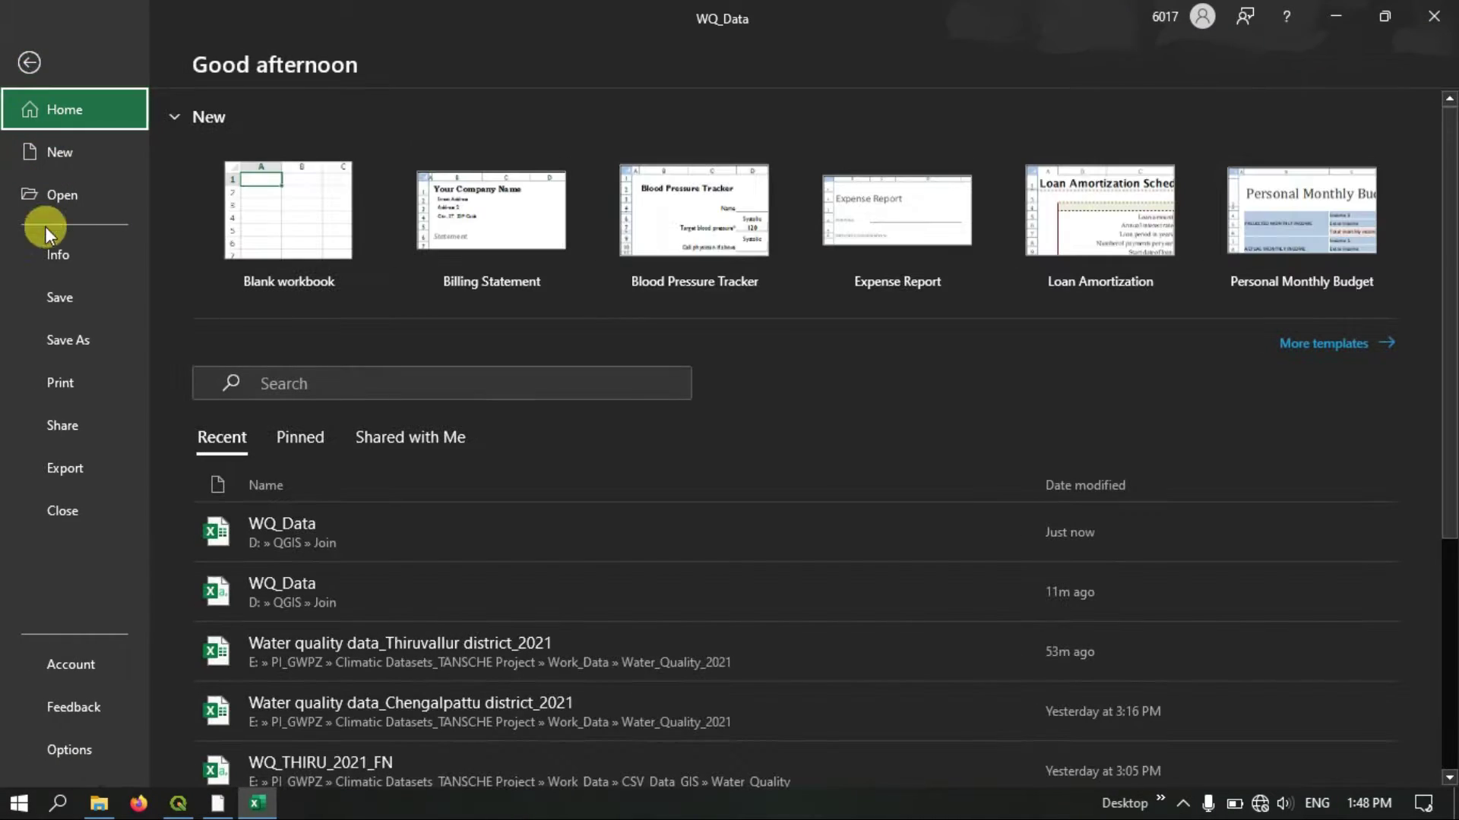
pyautogui.click(57, 339)
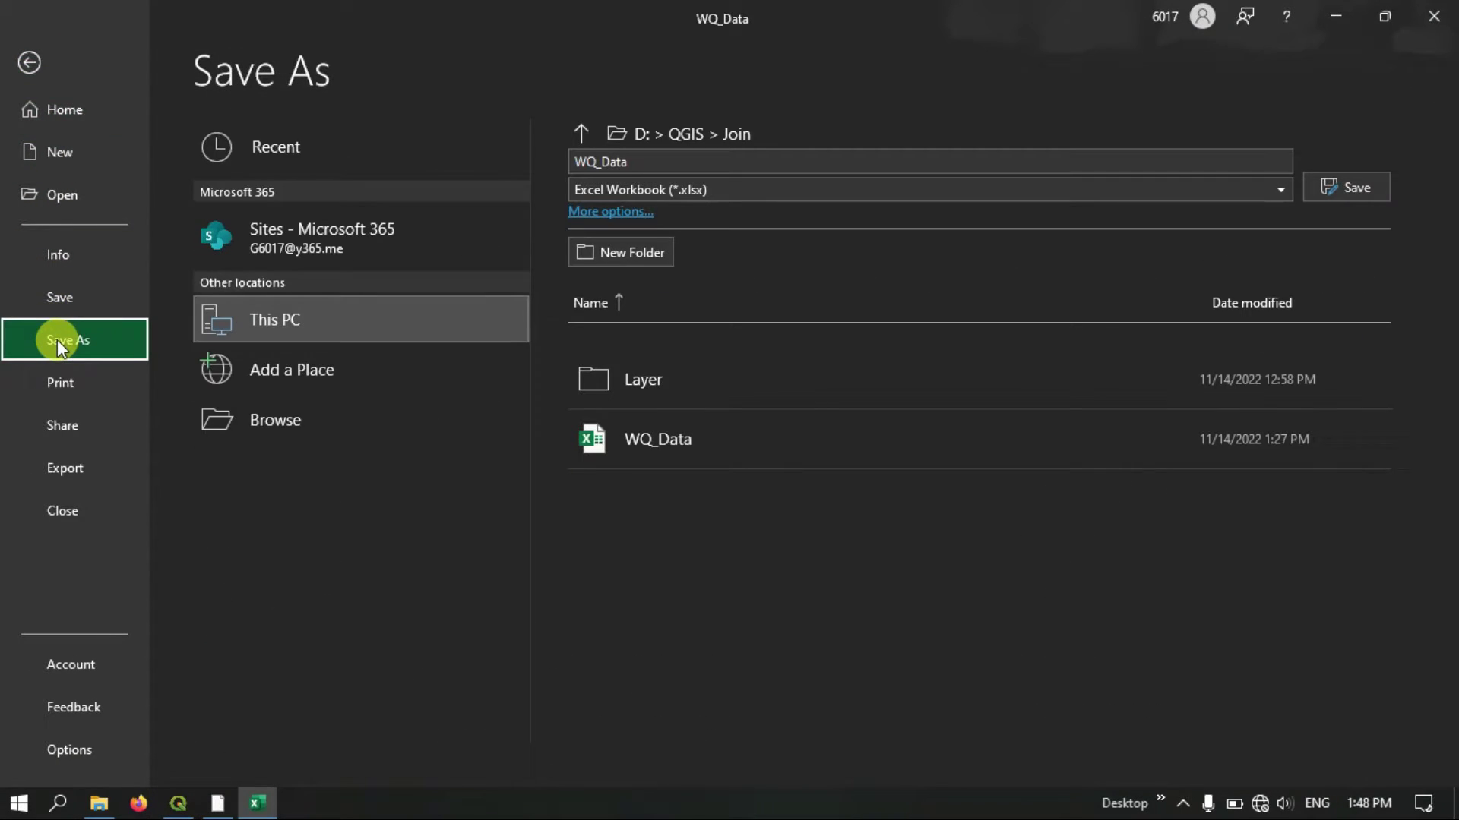
pyautogui.click(241, 419)
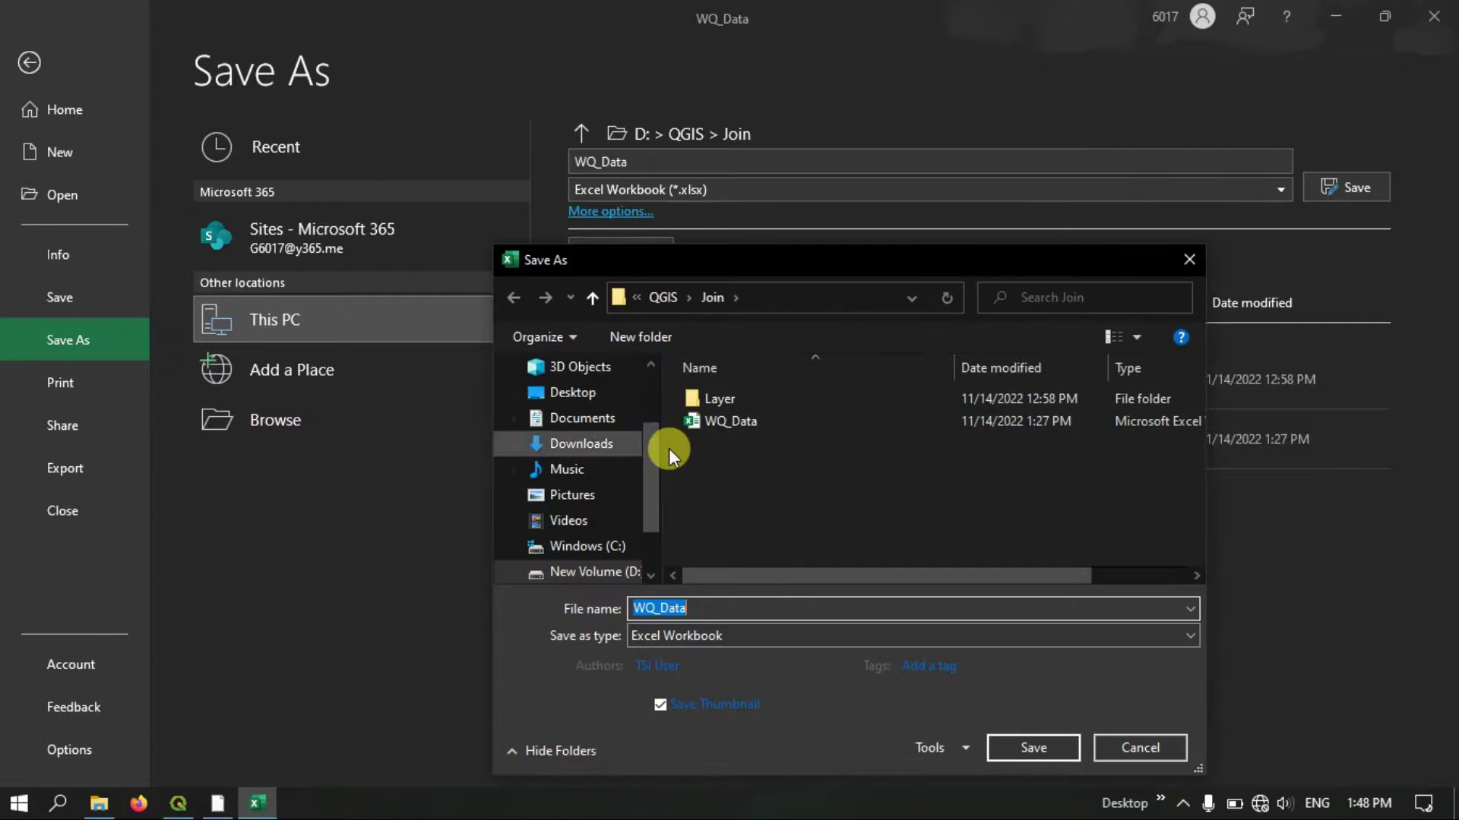
pyautogui.moveTo(776, 263); pyautogui.dragTo(680, 137)
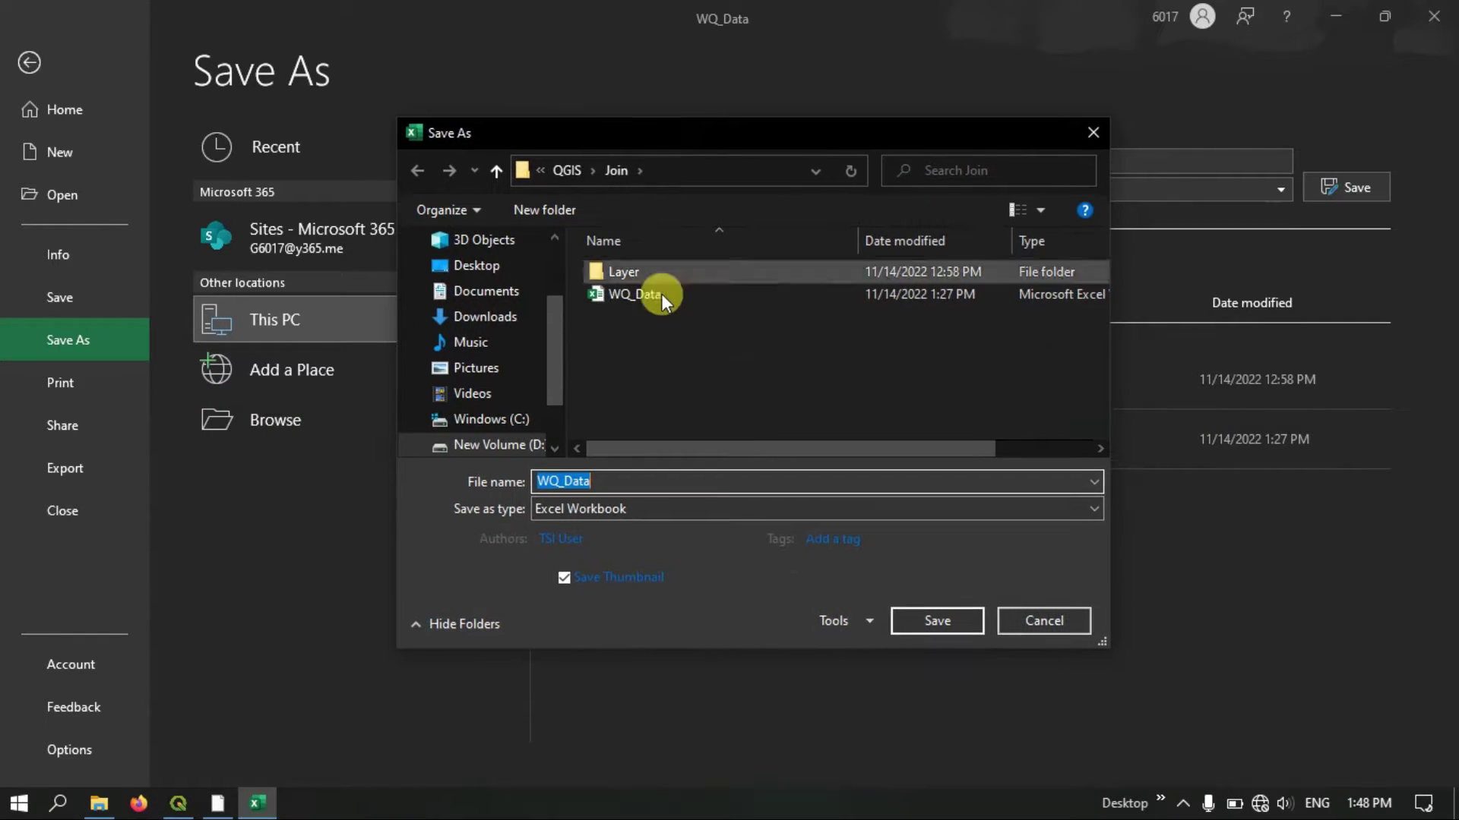
pyautogui.click(627, 509)
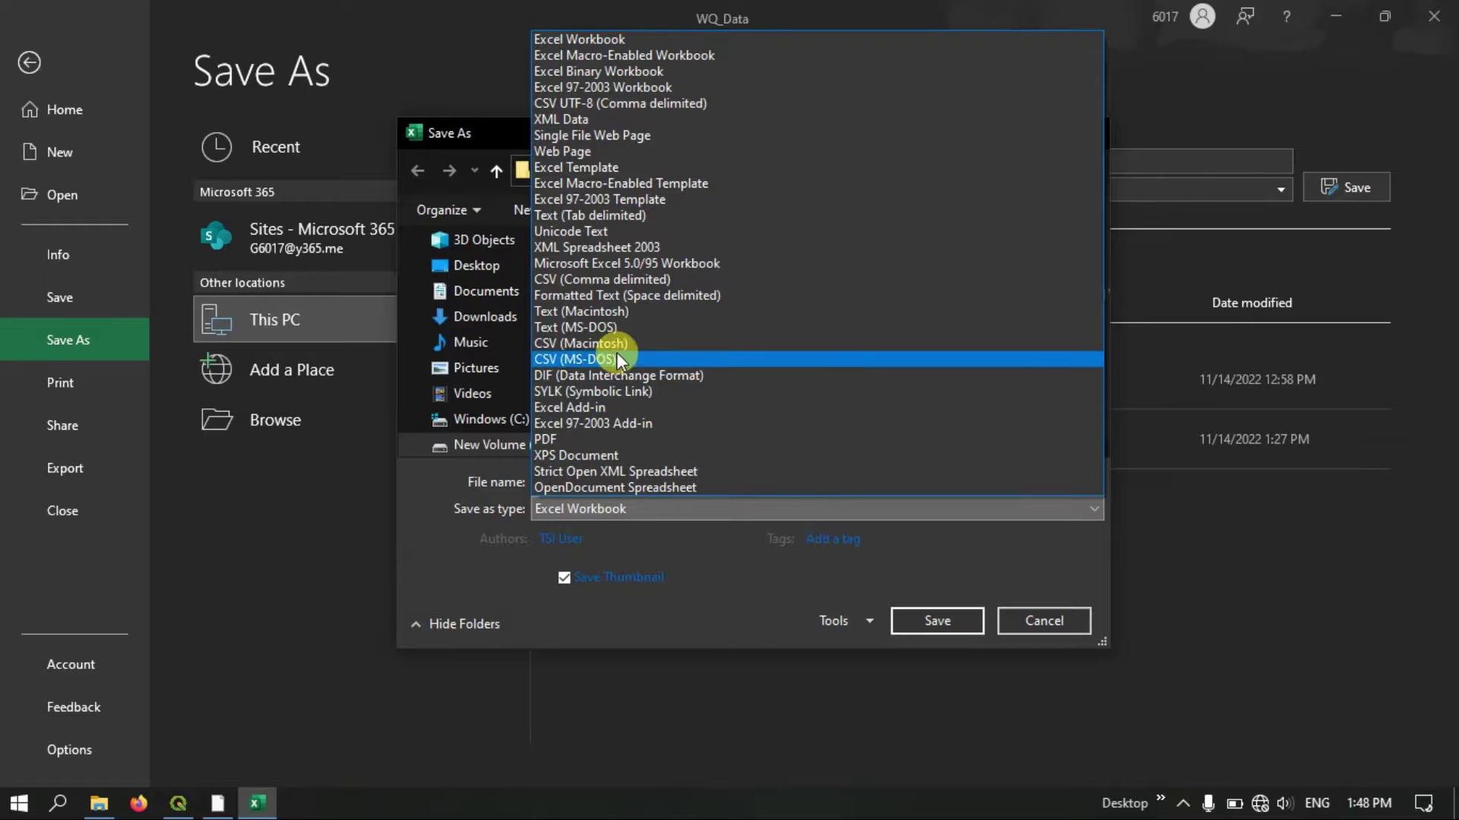
pyautogui.click(622, 279)
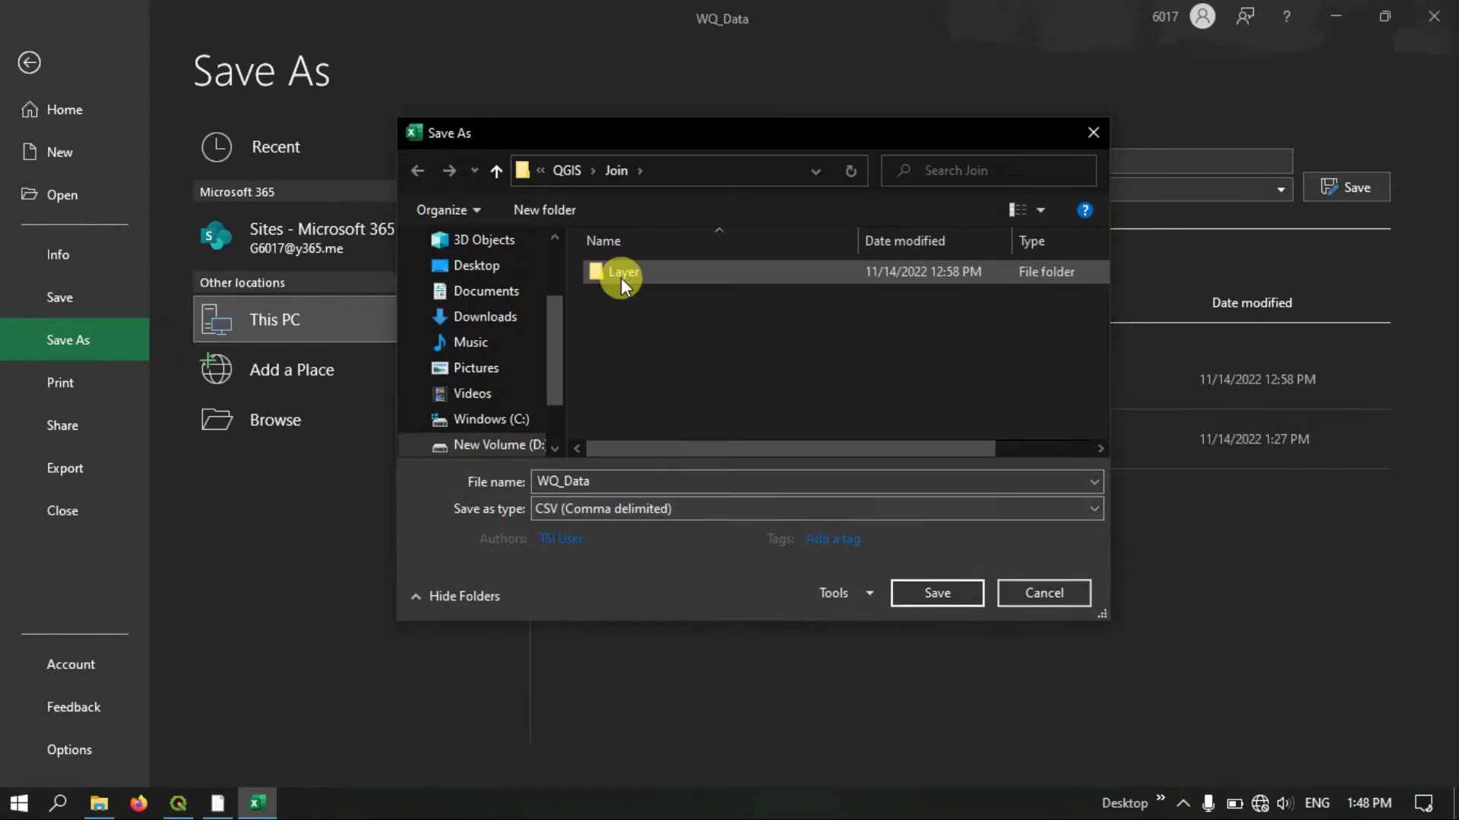
pyautogui.click(654, 481)
pyautogui.click(654, 481)
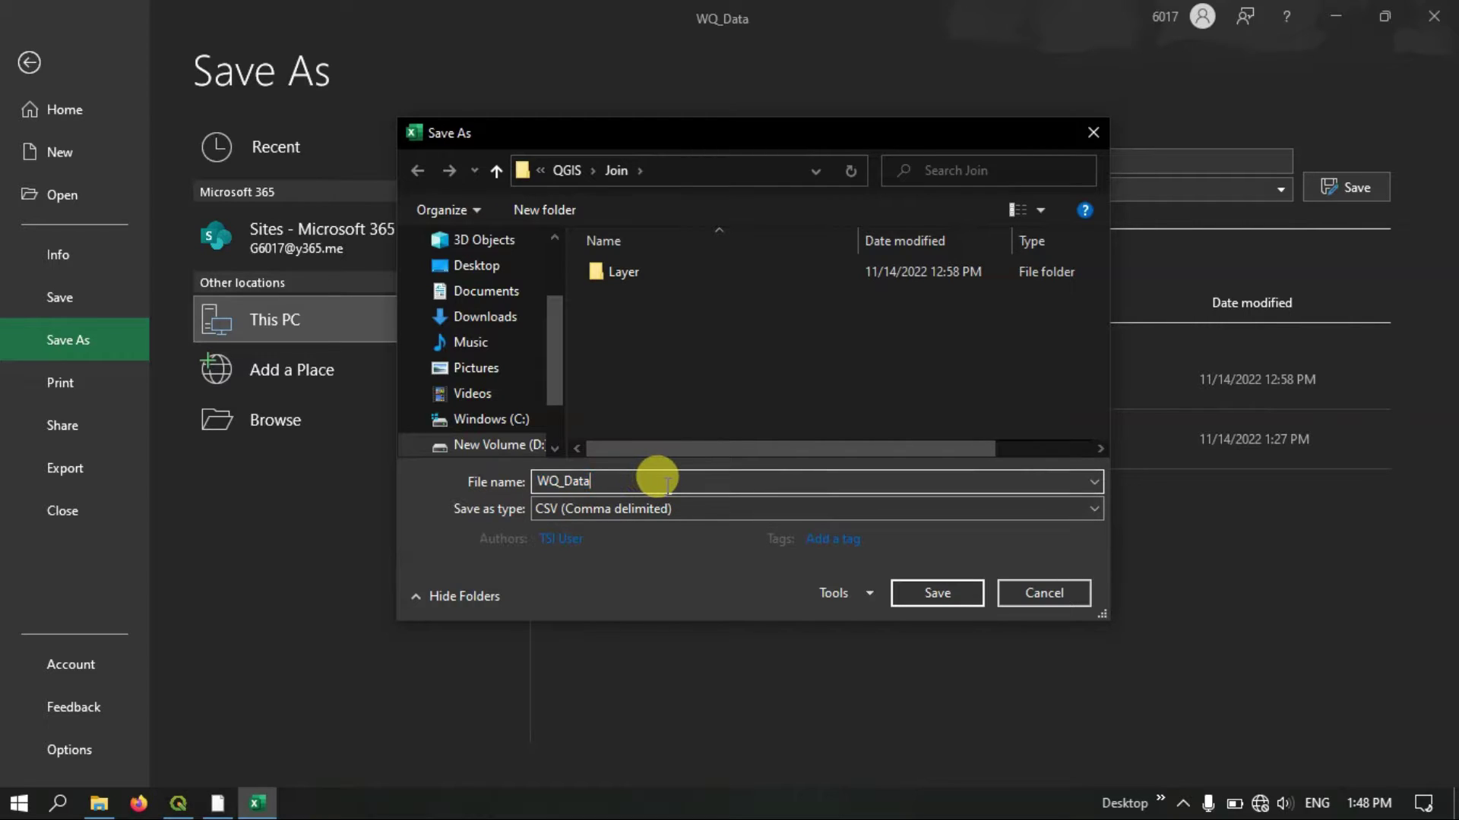
pyautogui.click(948, 599)
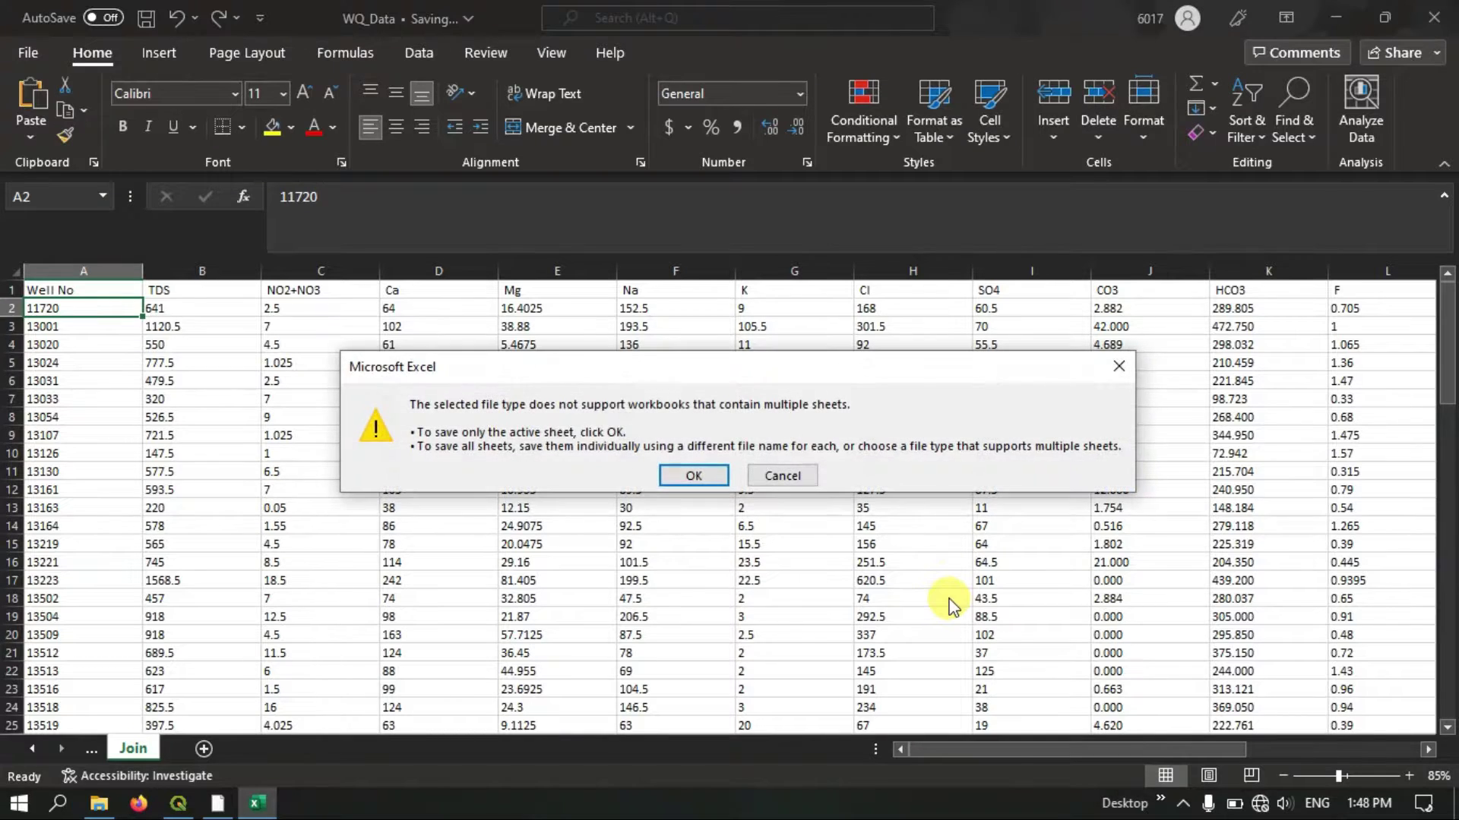
pyautogui.click(691, 482)
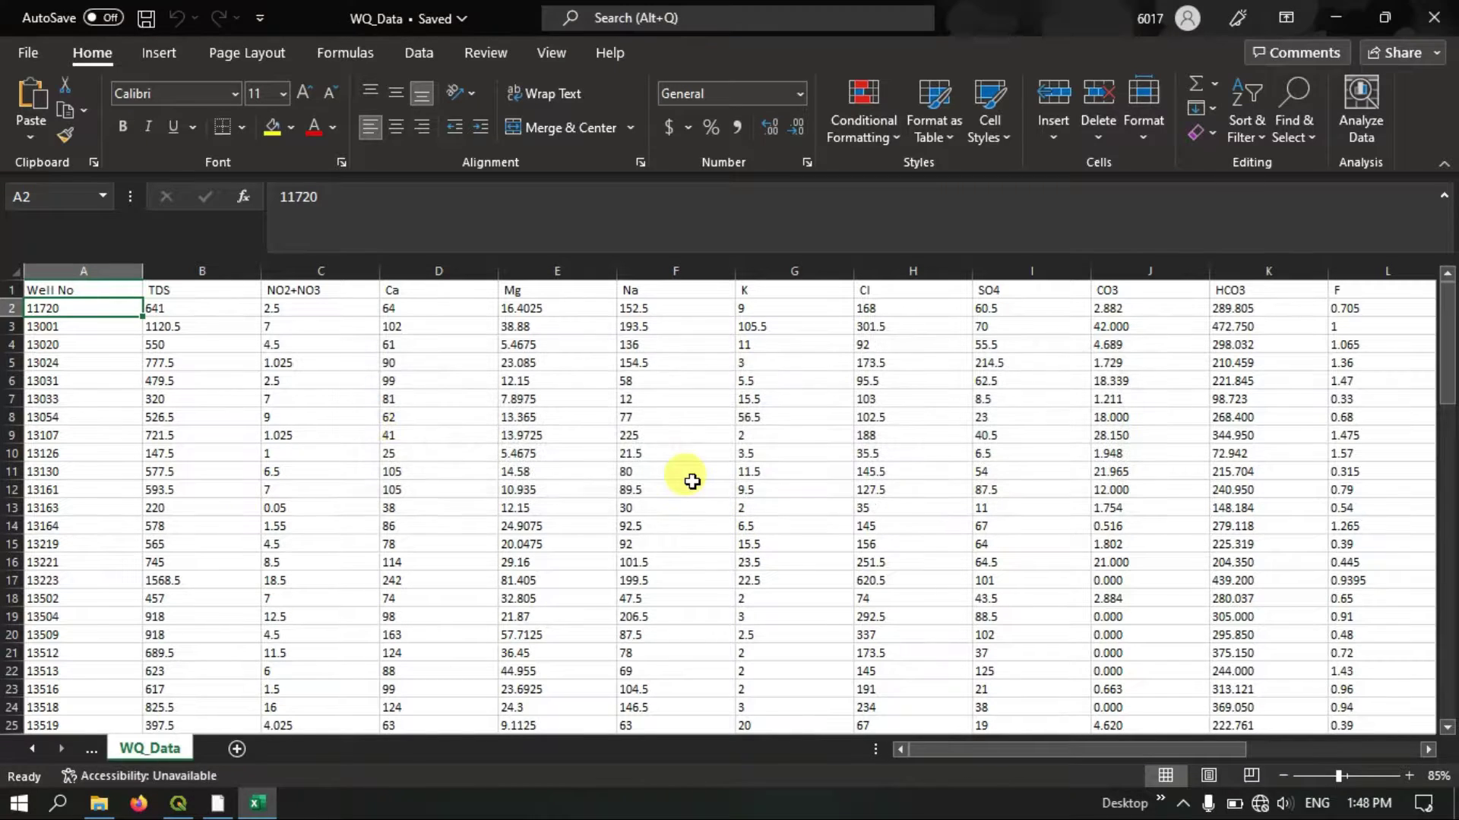
# Close the WQ_Data file in Excel and switch back to the QGIS project.
pyautogui.click(692, 486)
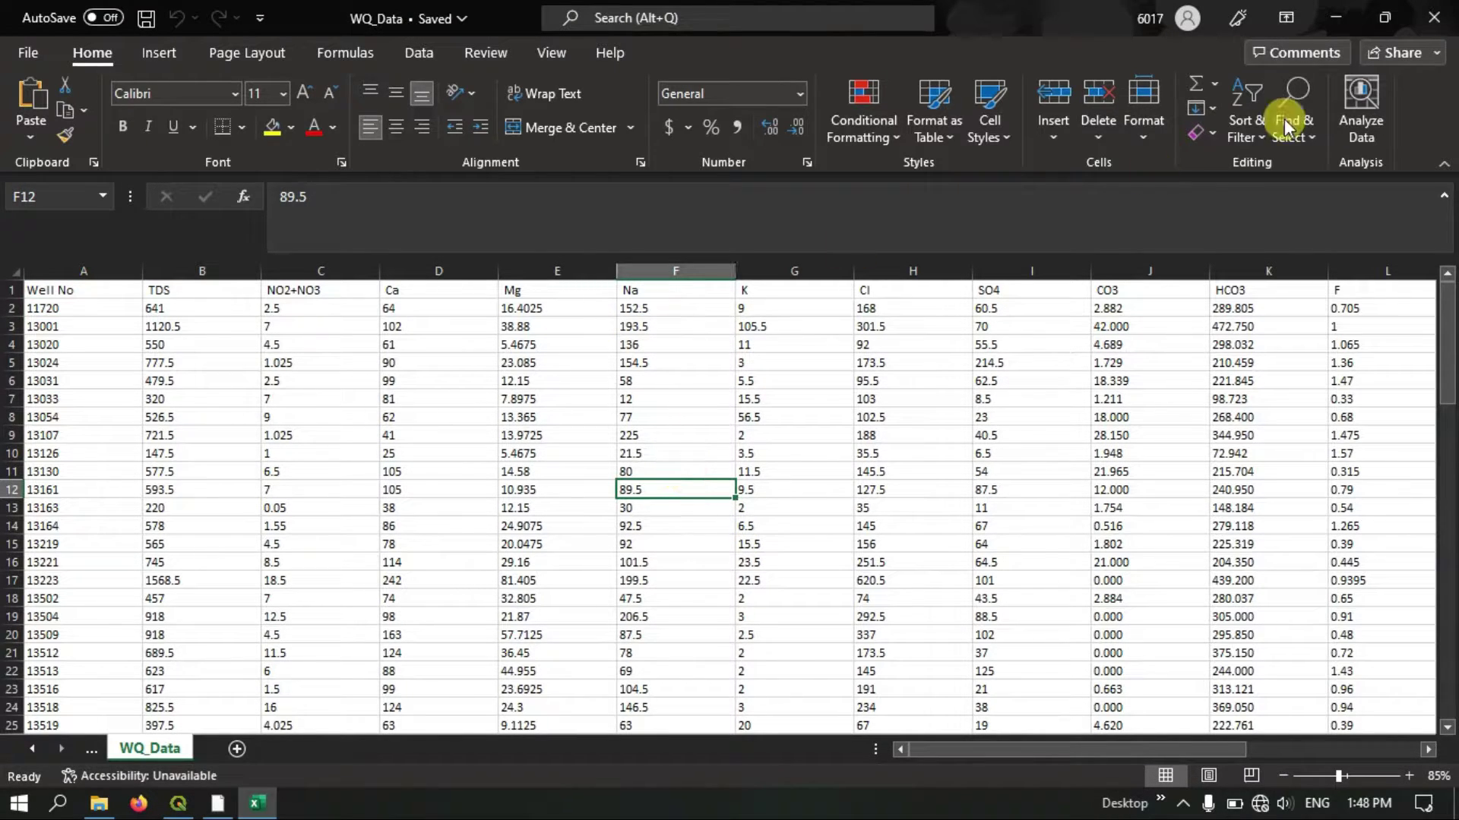
pyautogui.click(1434, 17)
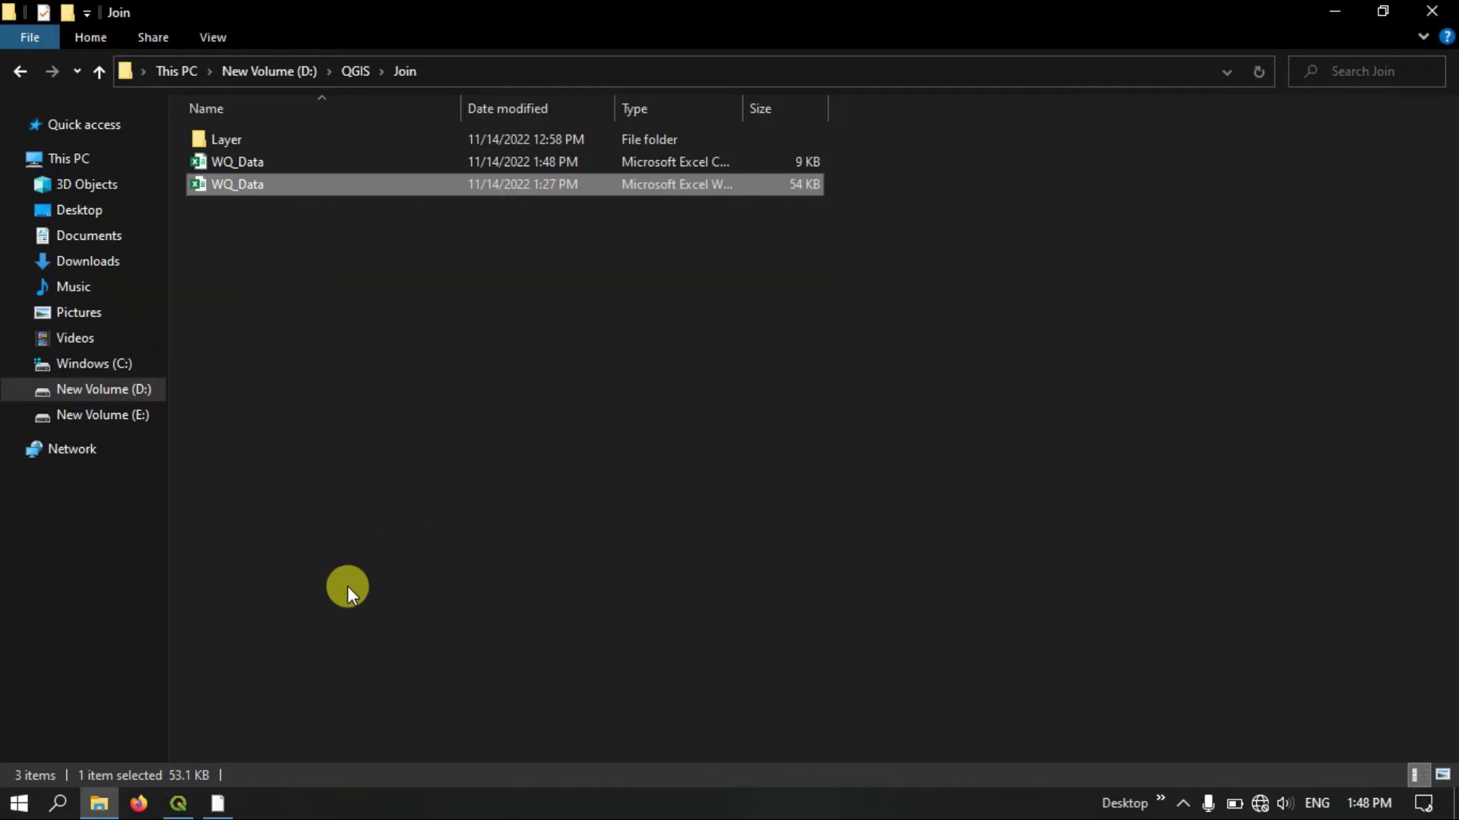
pyautogui.click(178, 803)
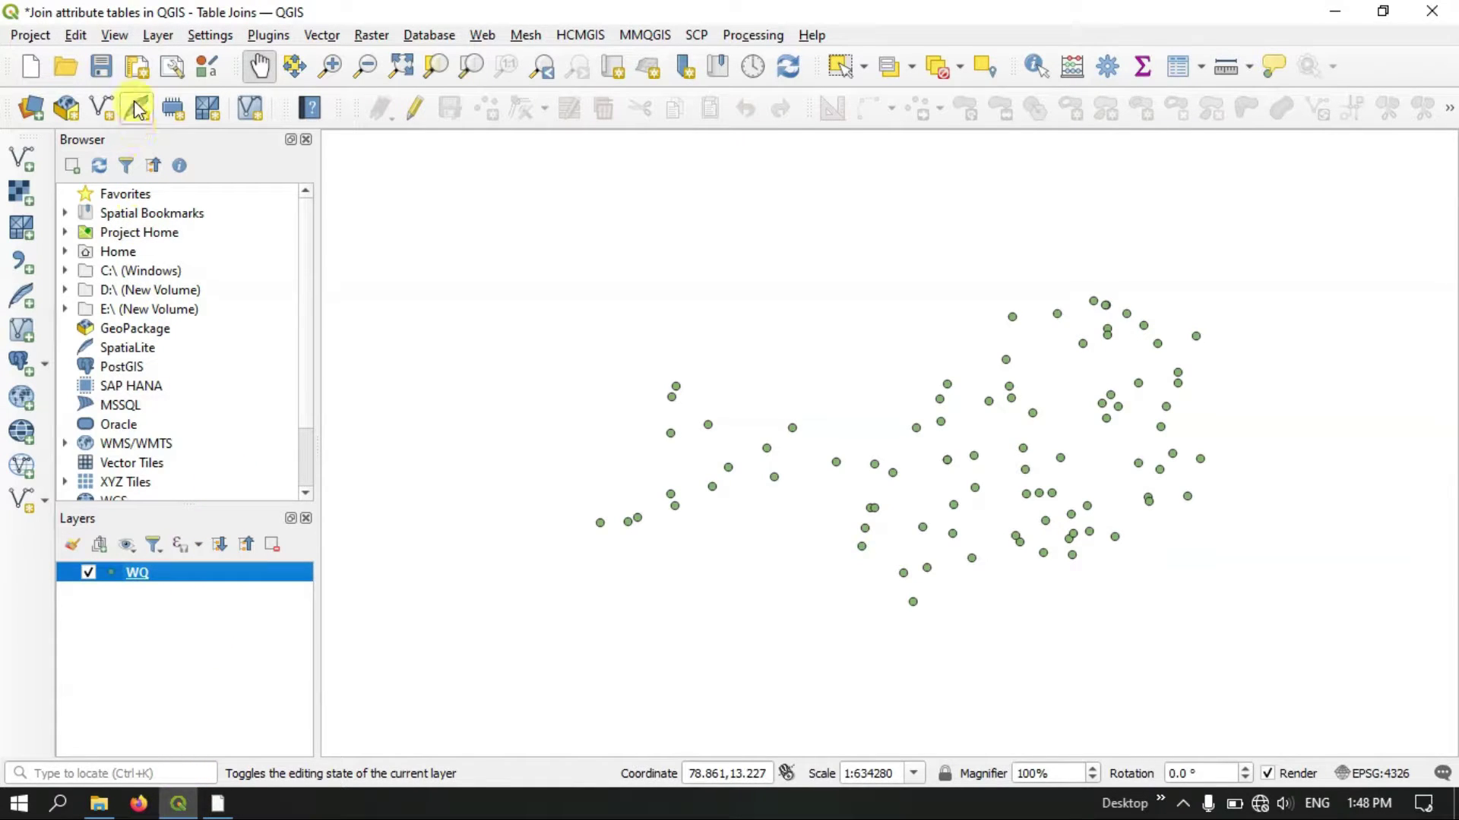
# Add D:\QGIS\Join\WQ_Data.csv to the project as a delimited text layer with no geometry.
pyautogui.click(157, 36)
pyautogui.moveTo(190, 120)
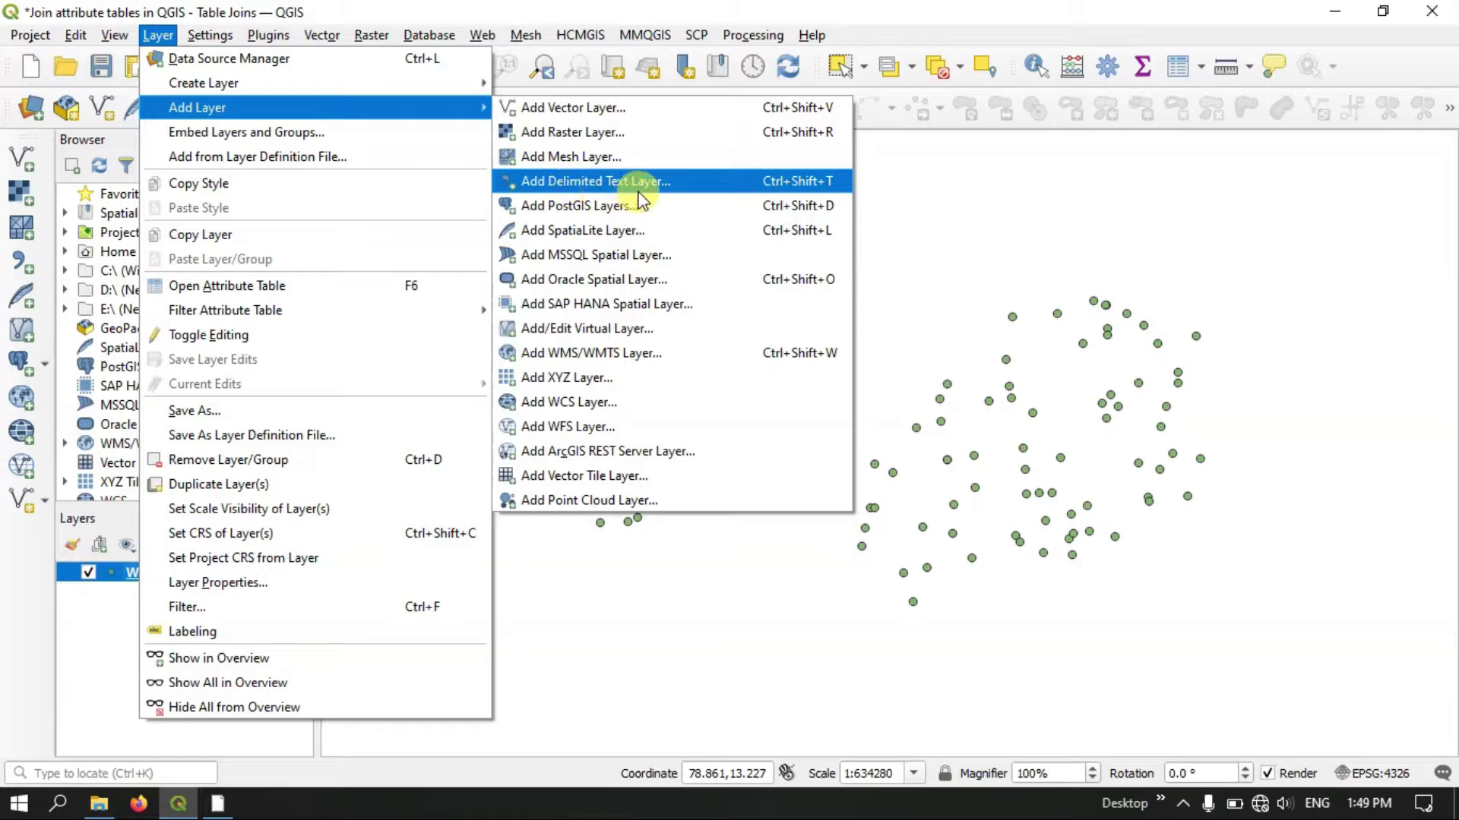
pyautogui.click(663, 186)
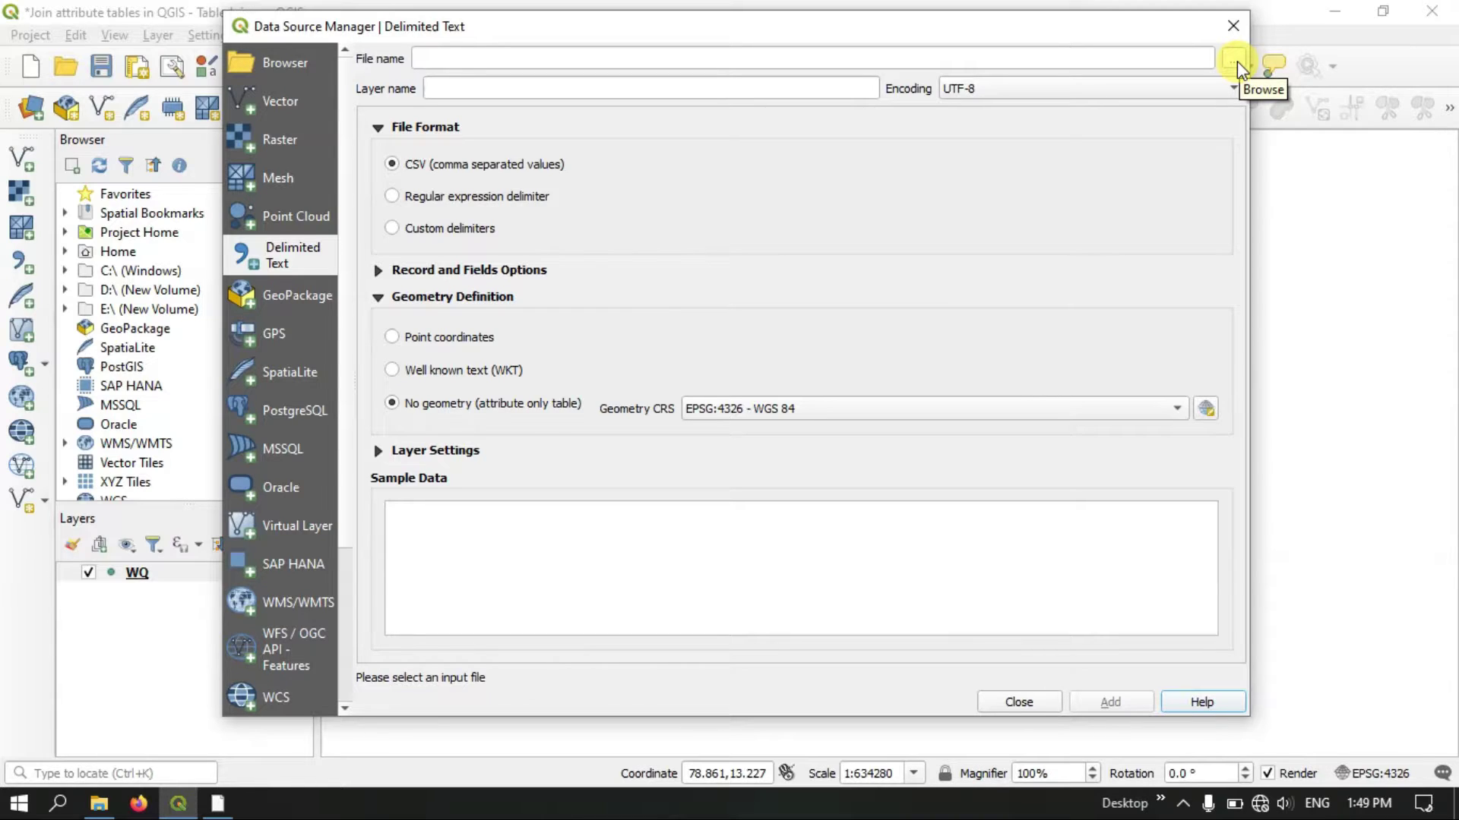
pyautogui.click(1236, 61)
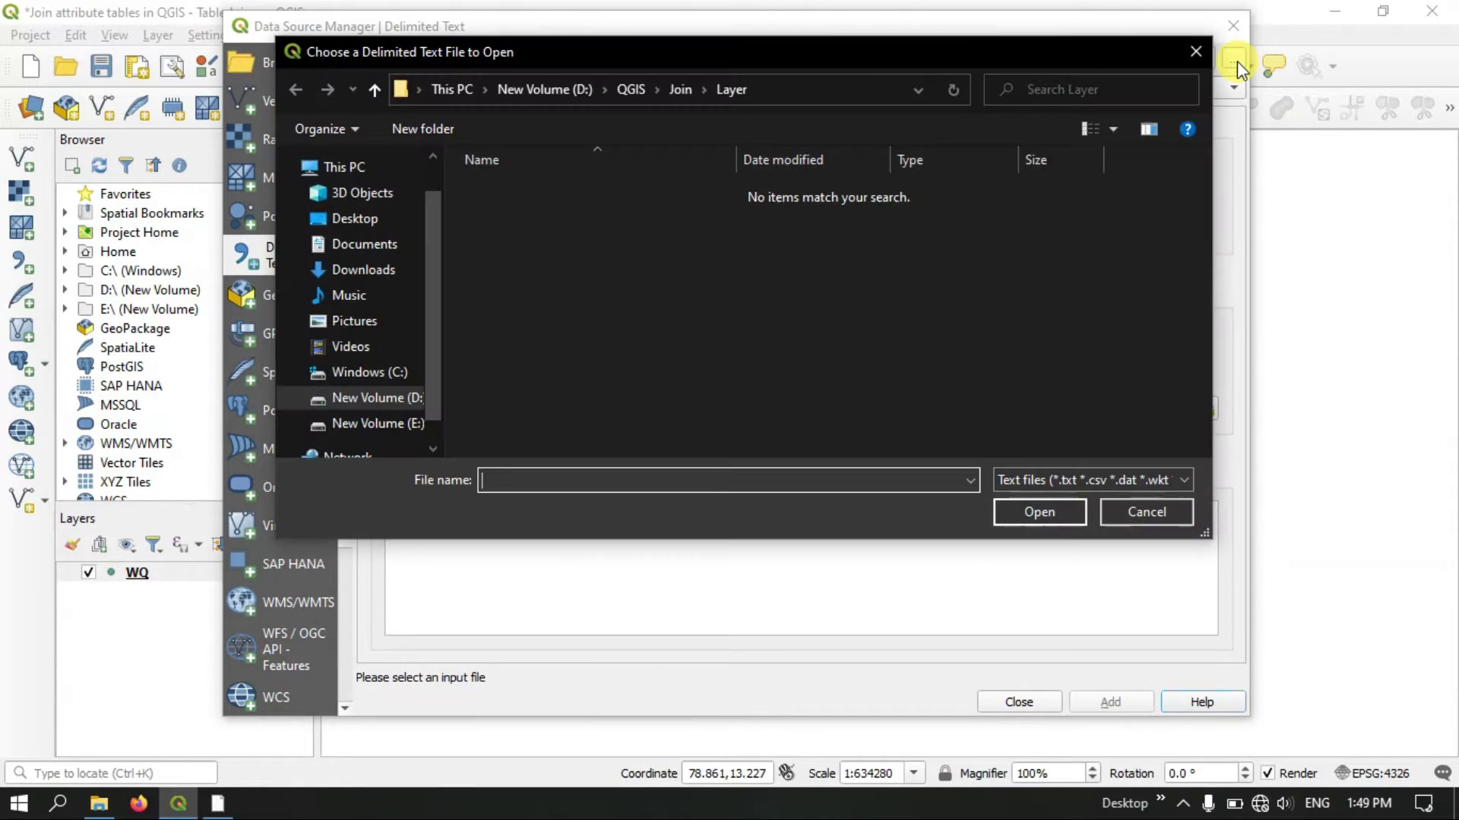
pyautogui.click(374, 89)
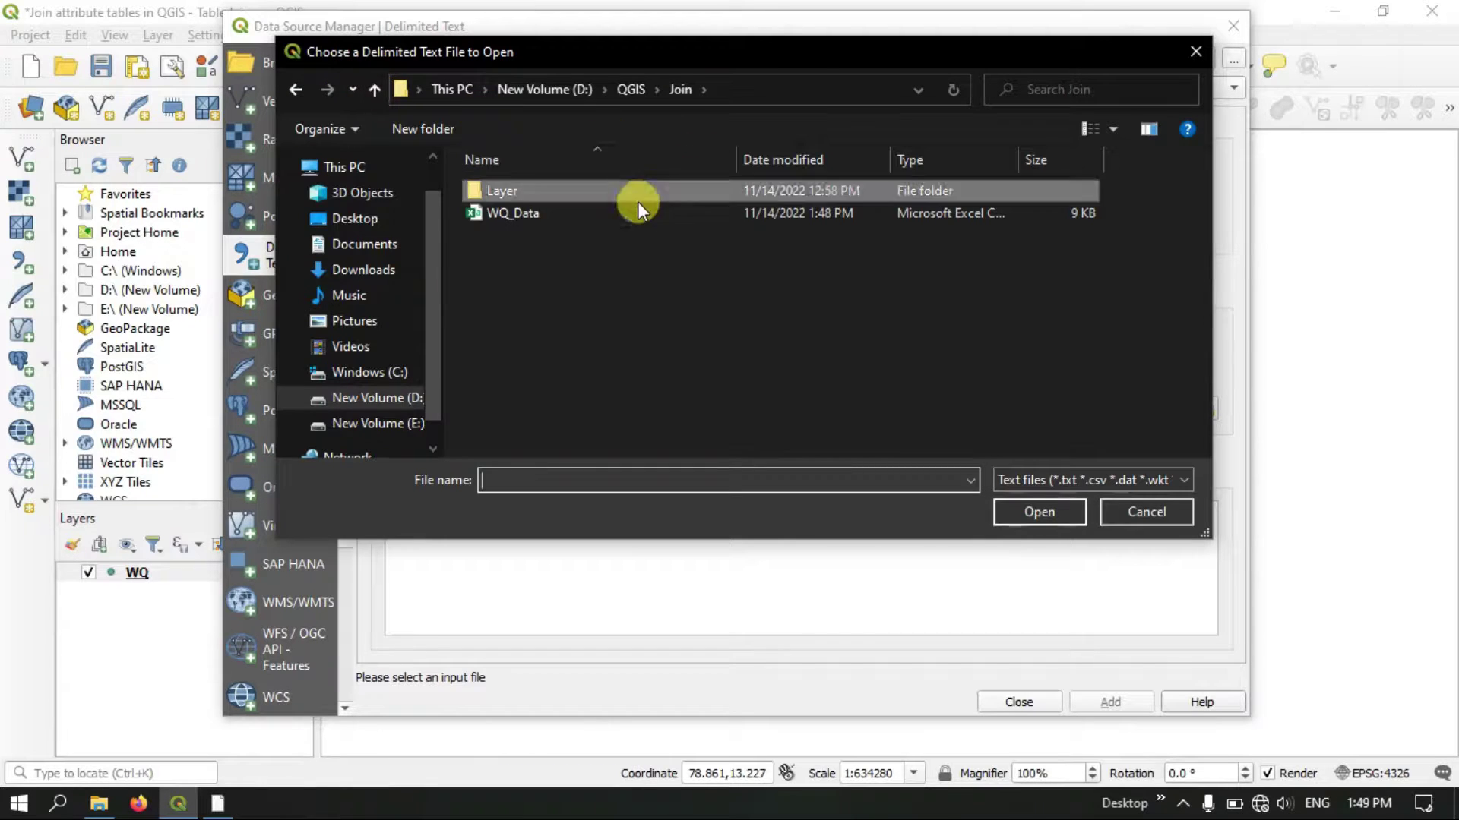
pyautogui.click(561, 216)
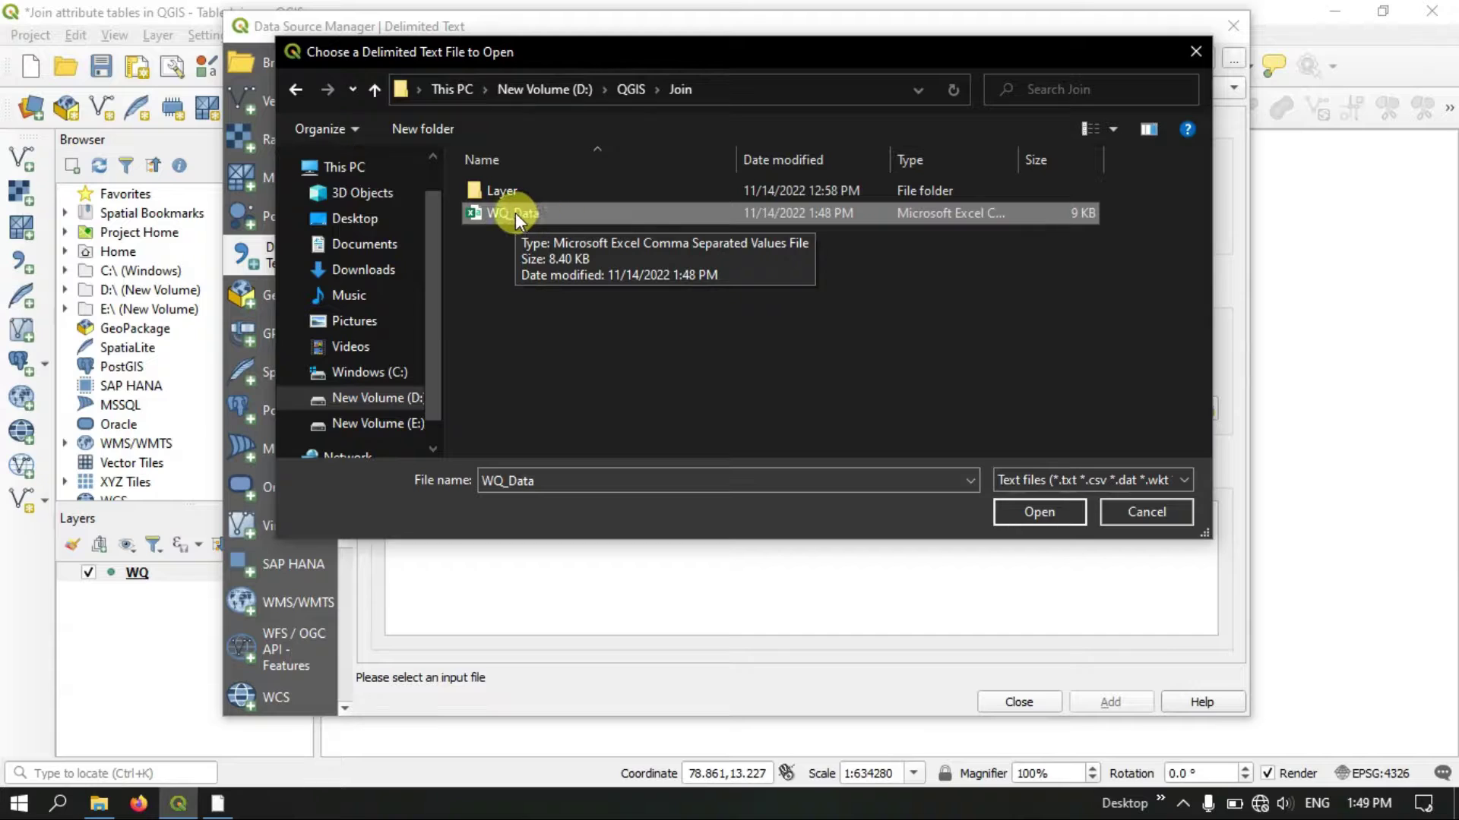
pyautogui.click(1019, 509)
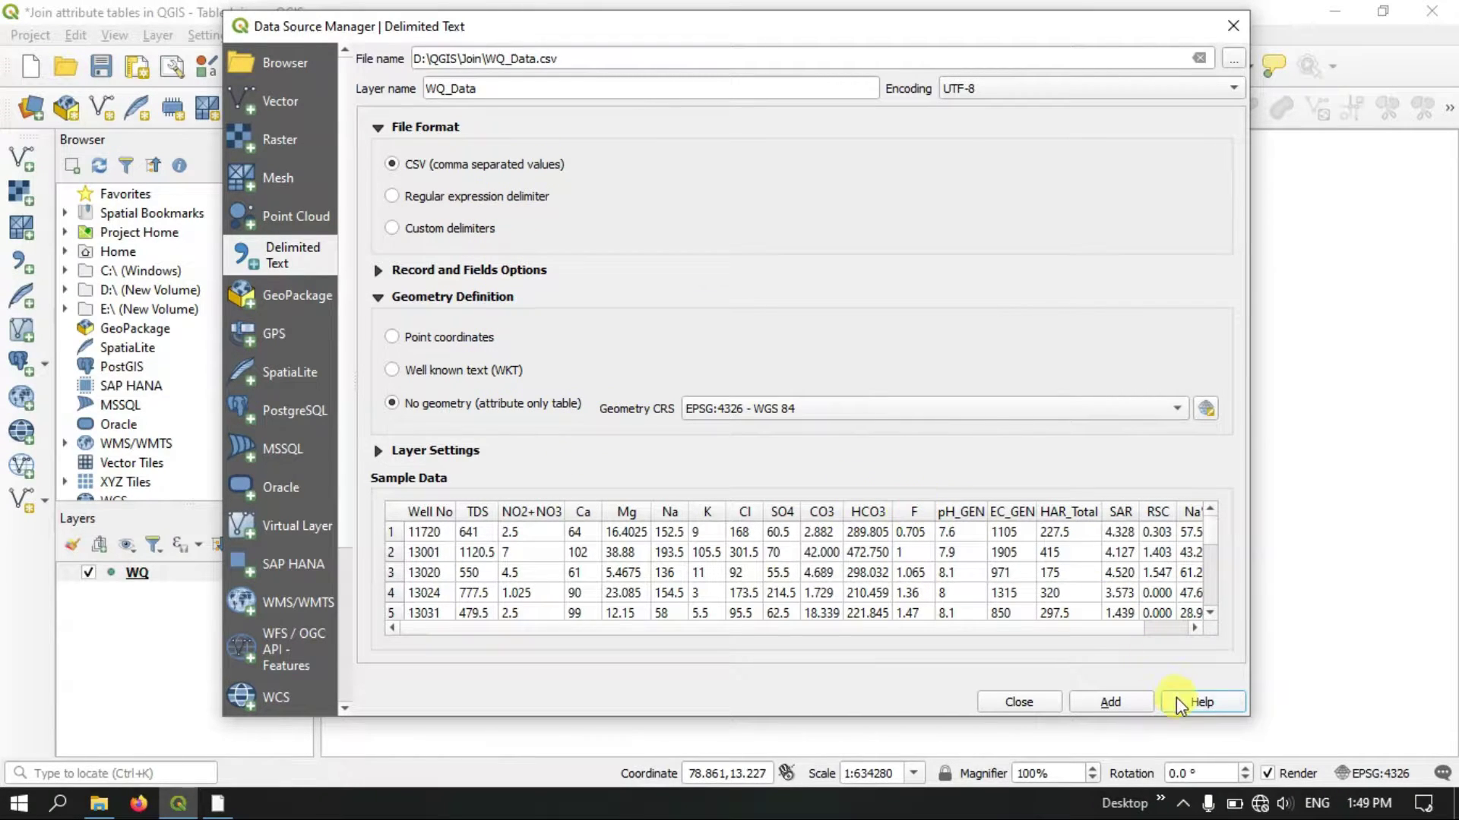
pyautogui.click(1133, 706)
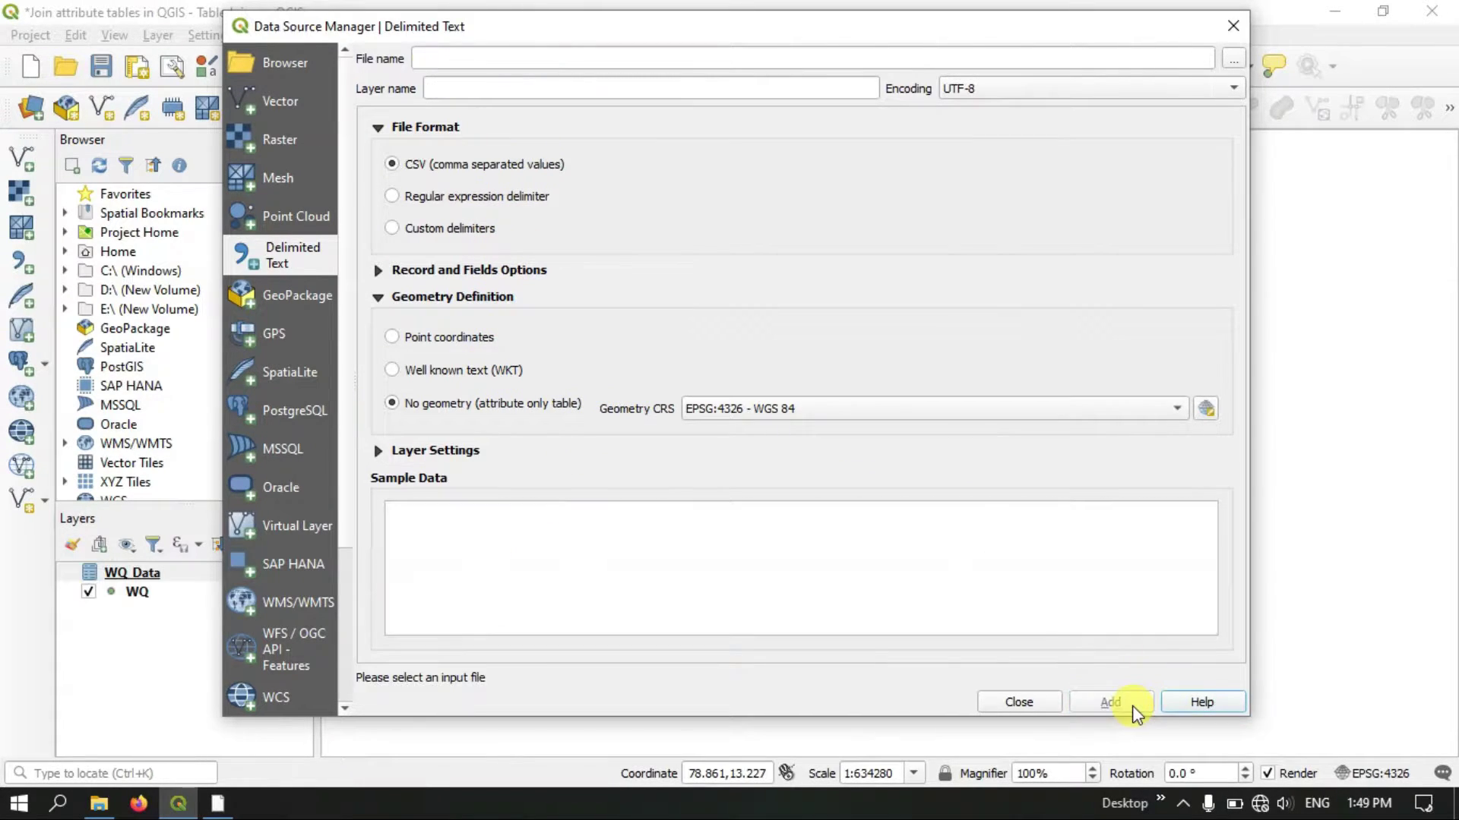
pyautogui.click(1232, 27)
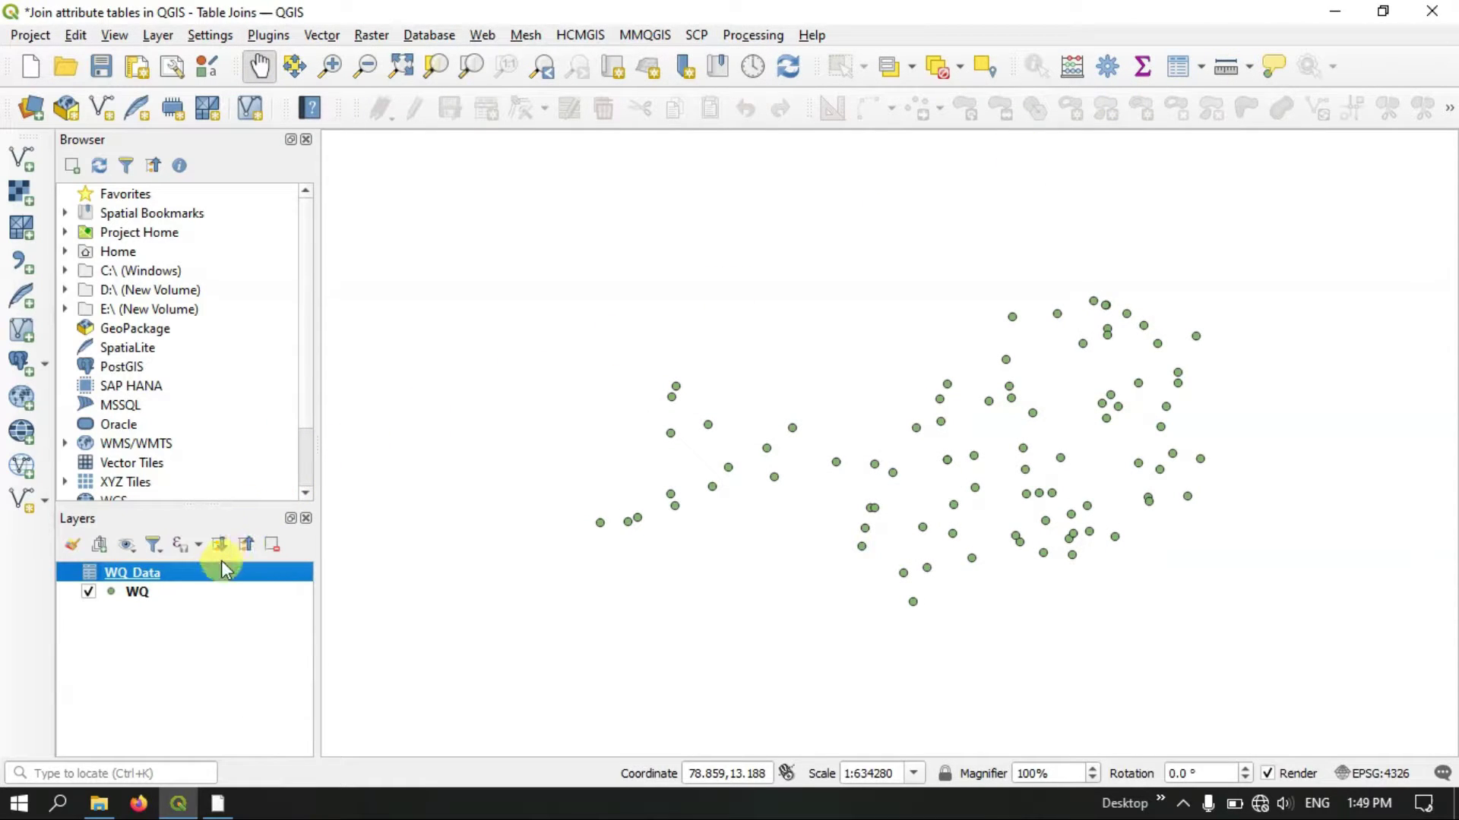
# Open the WQ_Data layer's attribute table, review its columns from Well No through HAR_Total, and close it.
pyautogui.rightClick(179, 578)
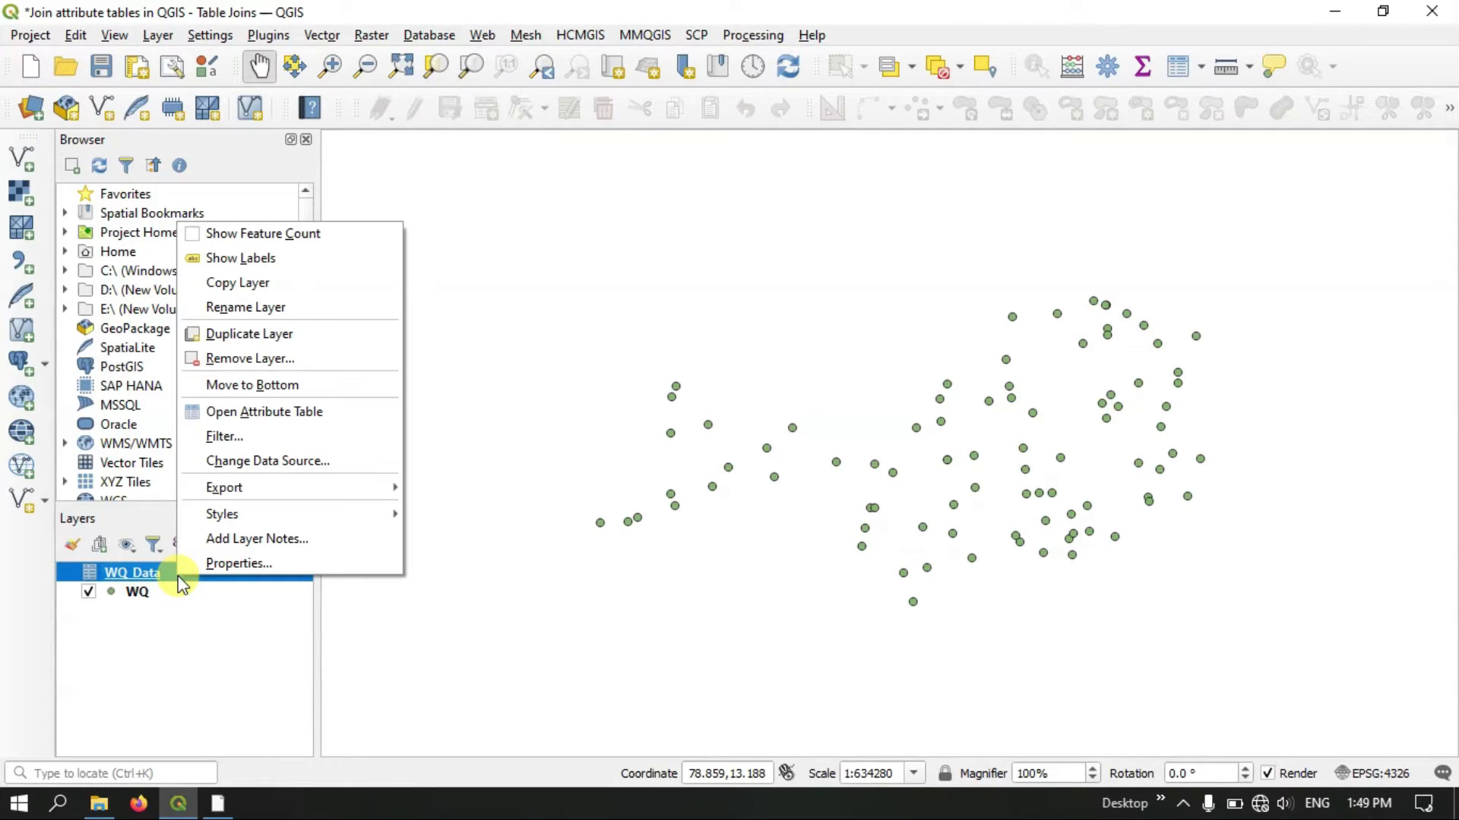
pyautogui.click(249, 413)
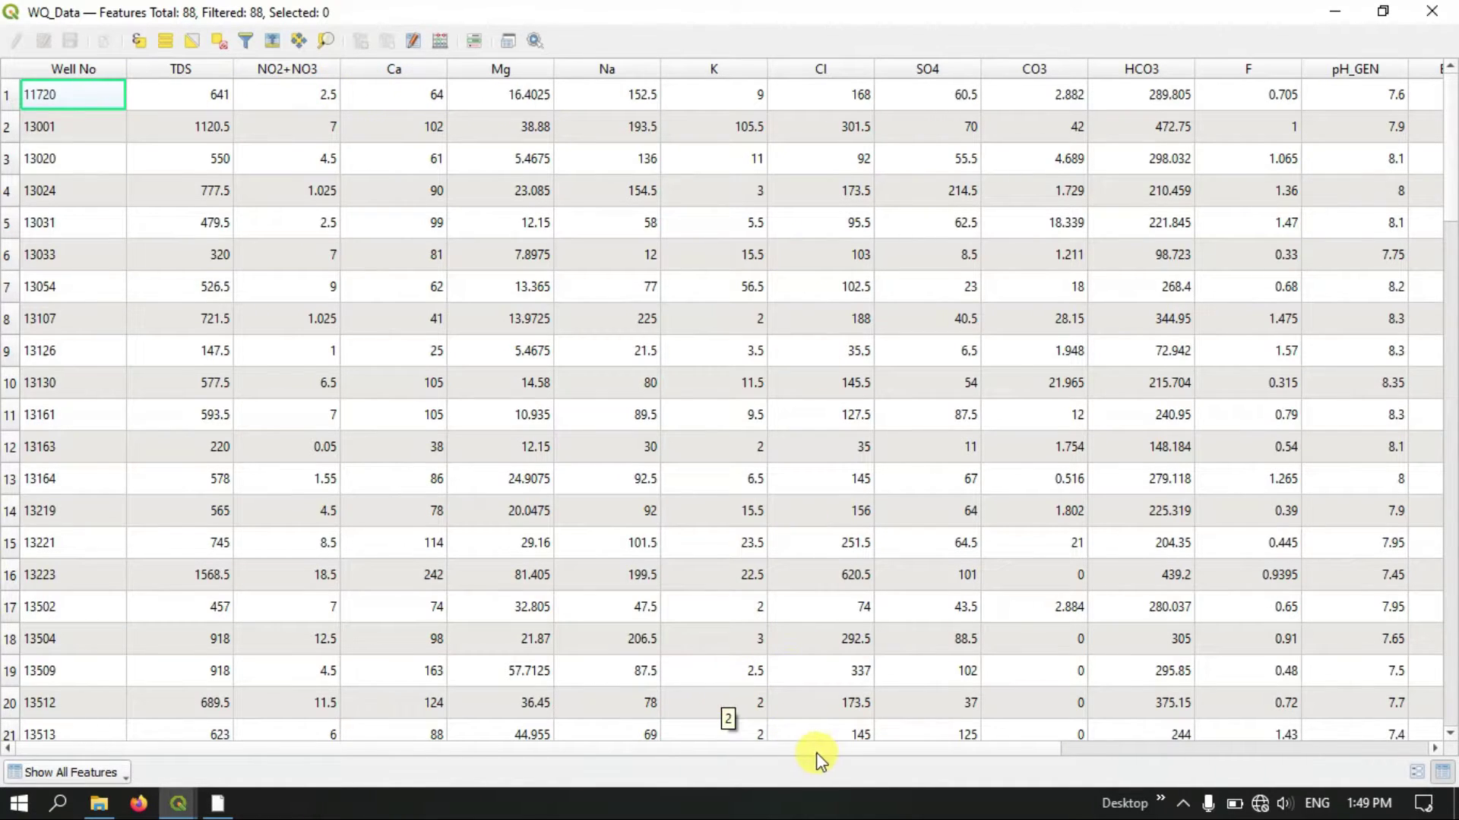
pyautogui.moveTo(843, 750); pyautogui.dragTo(1018, 690)
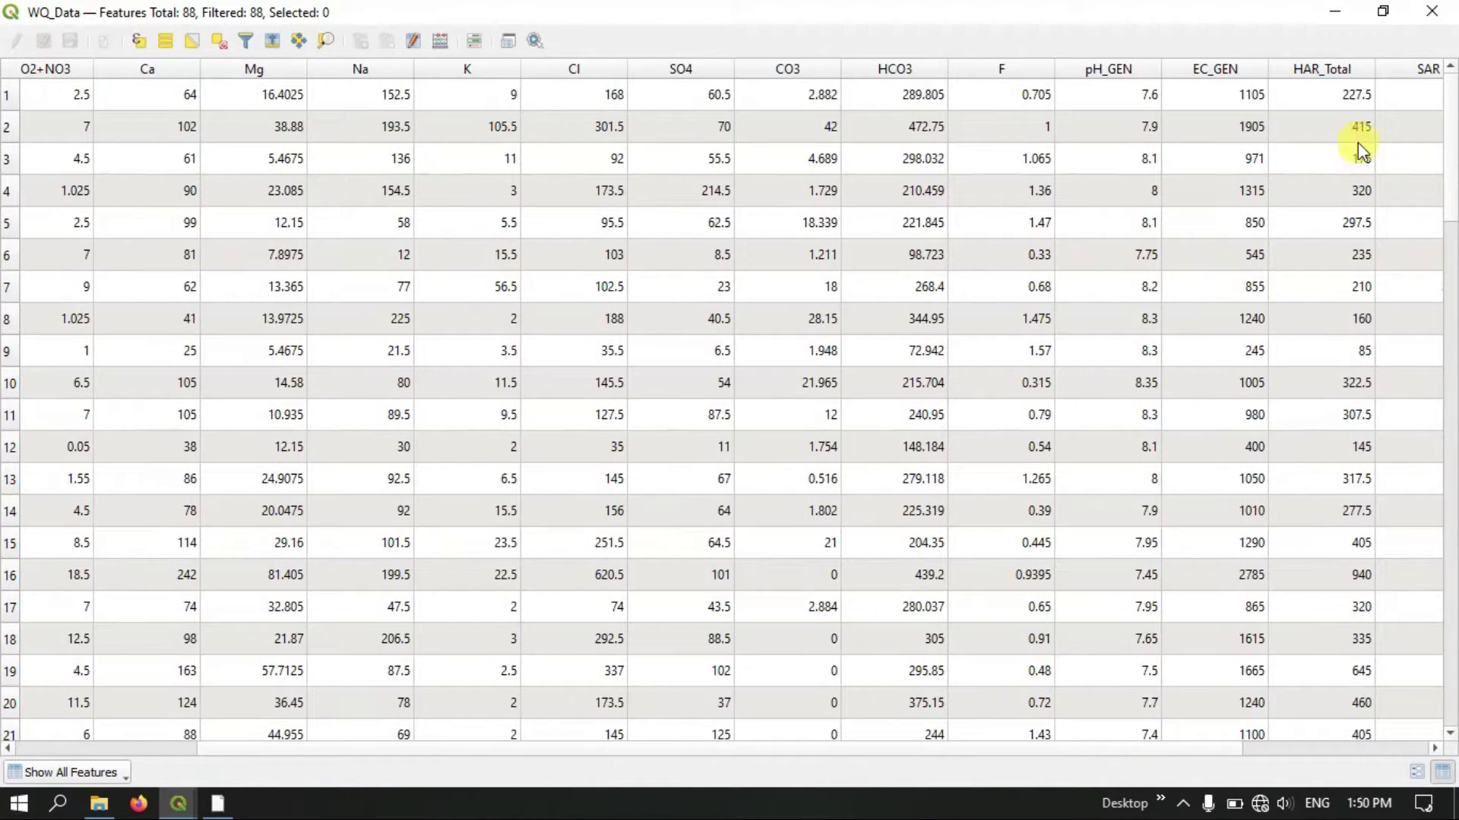
pyautogui.click(1431, 11)
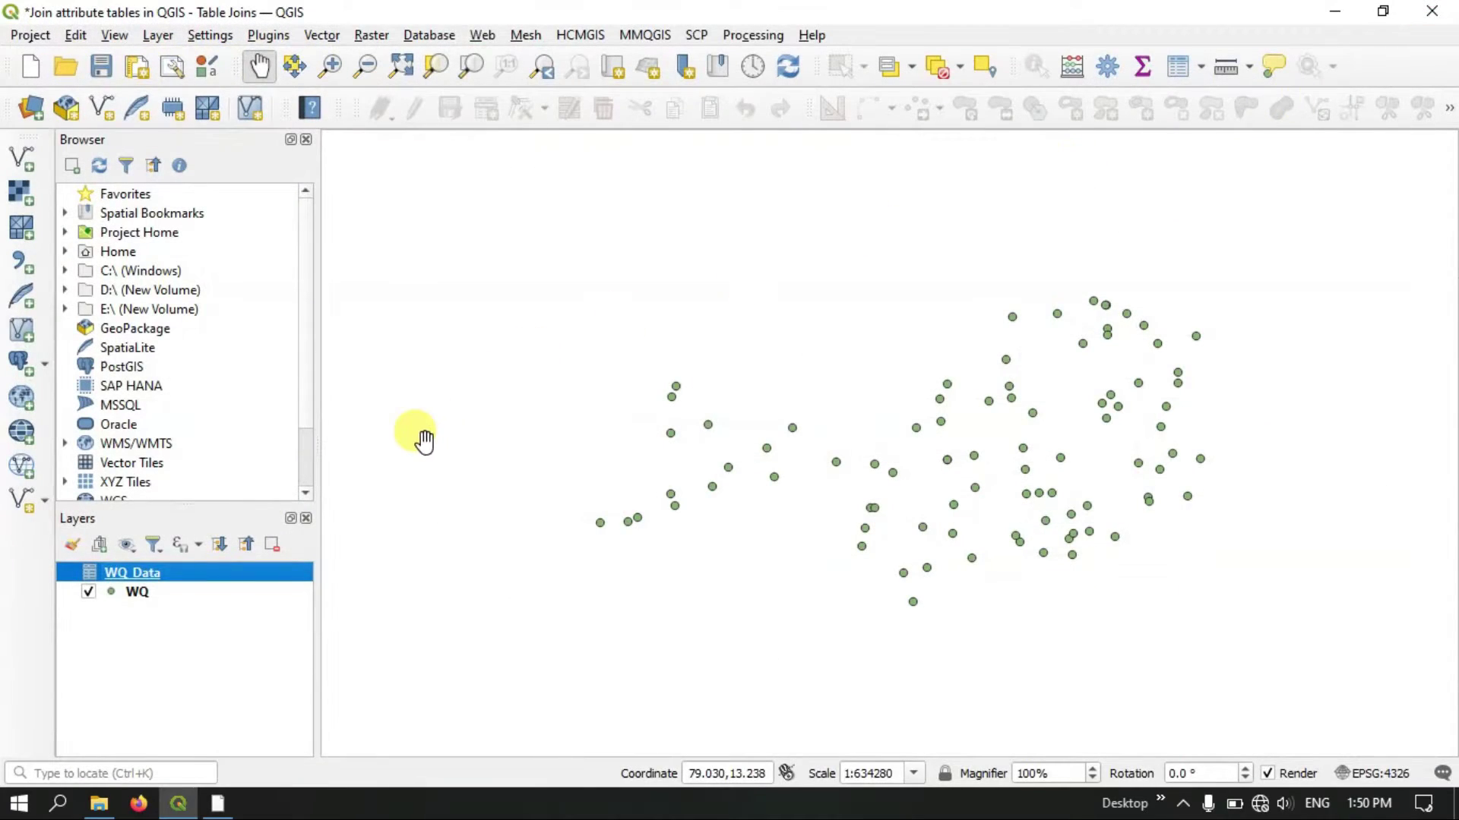
# Open the Joins properties of the WQ point layer and start a new vector join to the WQ_Data table.
pyautogui.click(152, 591)
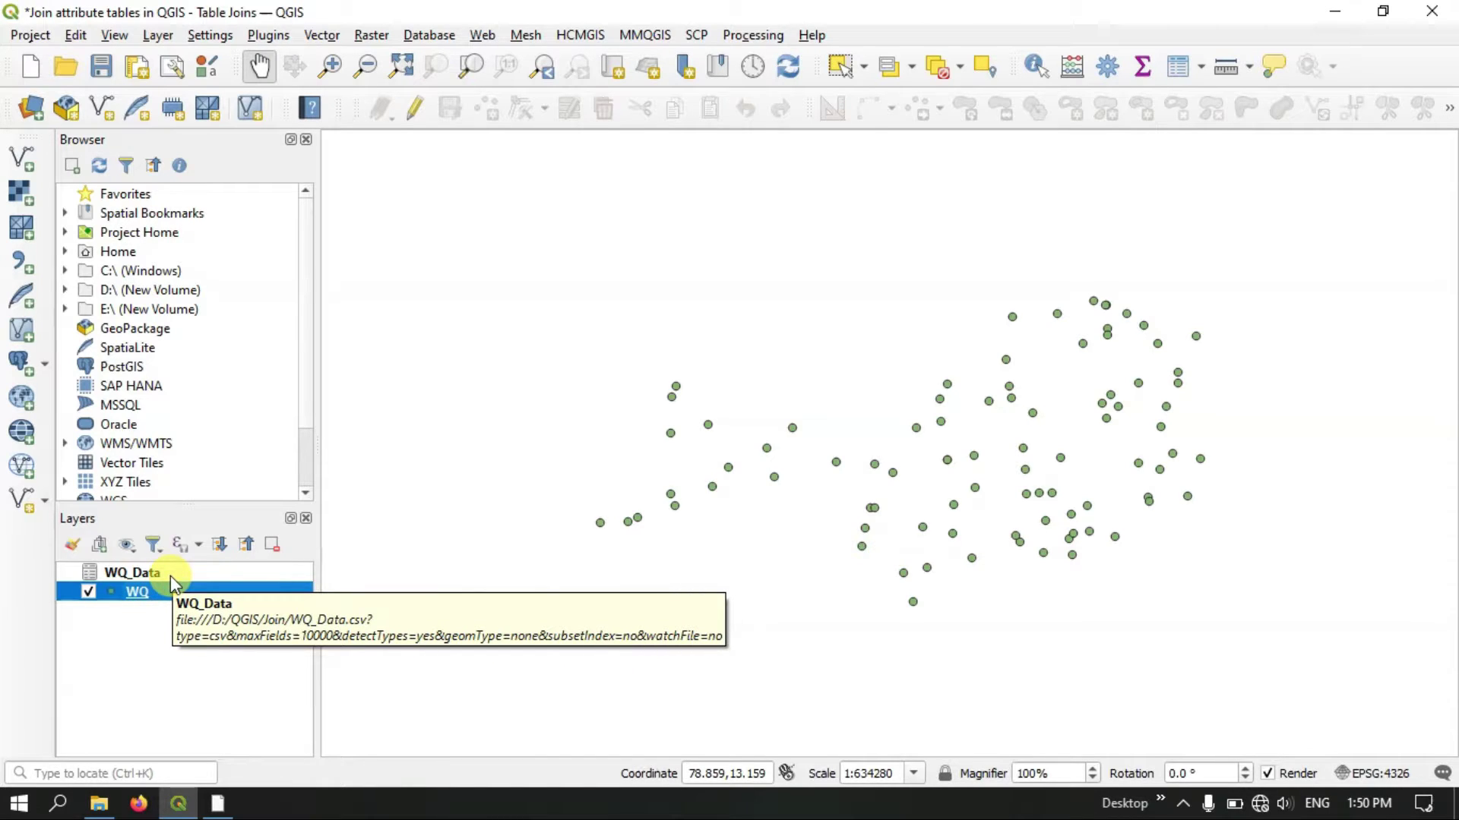
pyautogui.click(170, 576)
pyautogui.click(156, 596)
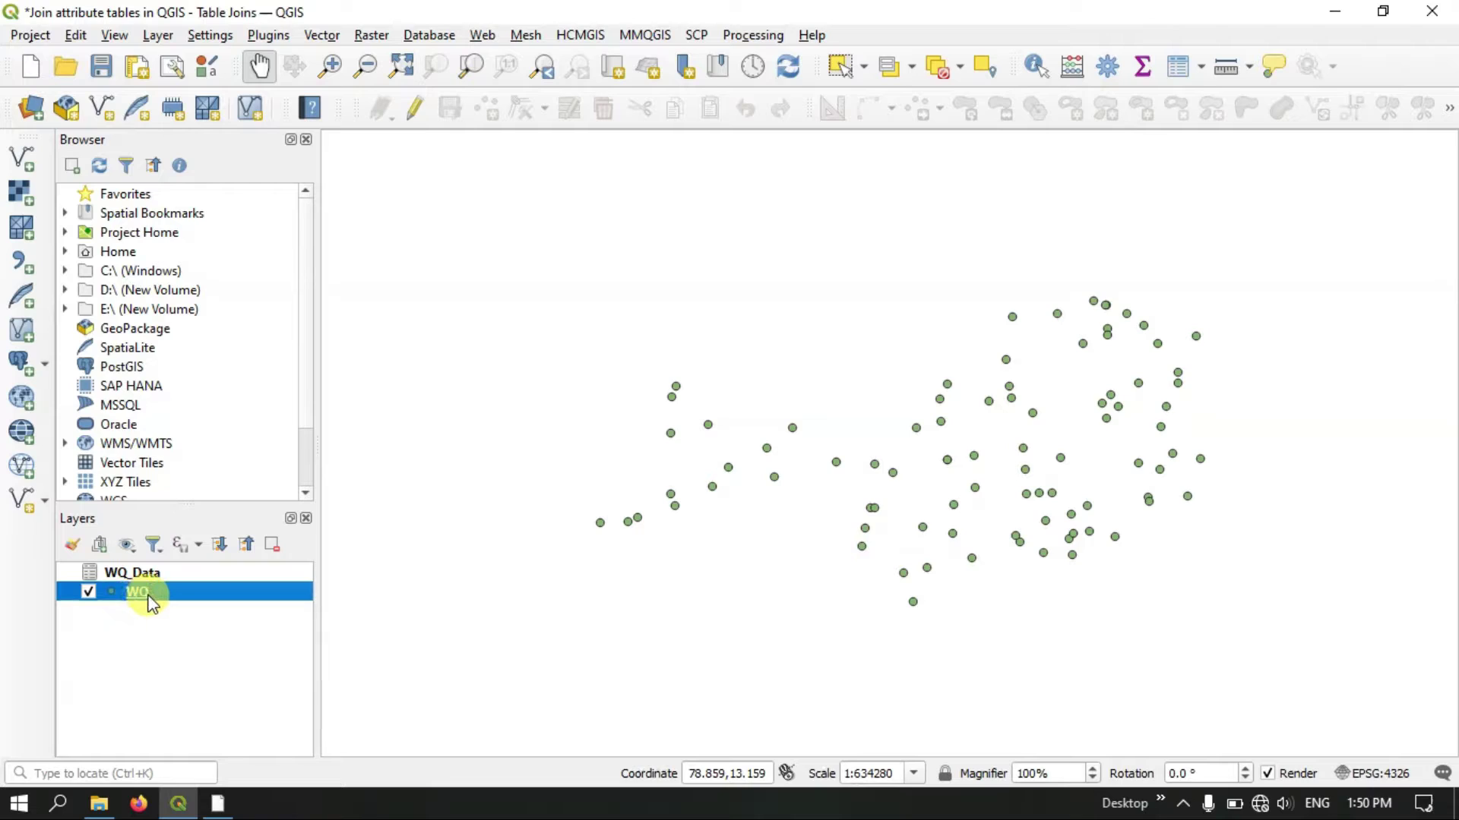
pyautogui.rightClick(150, 597)
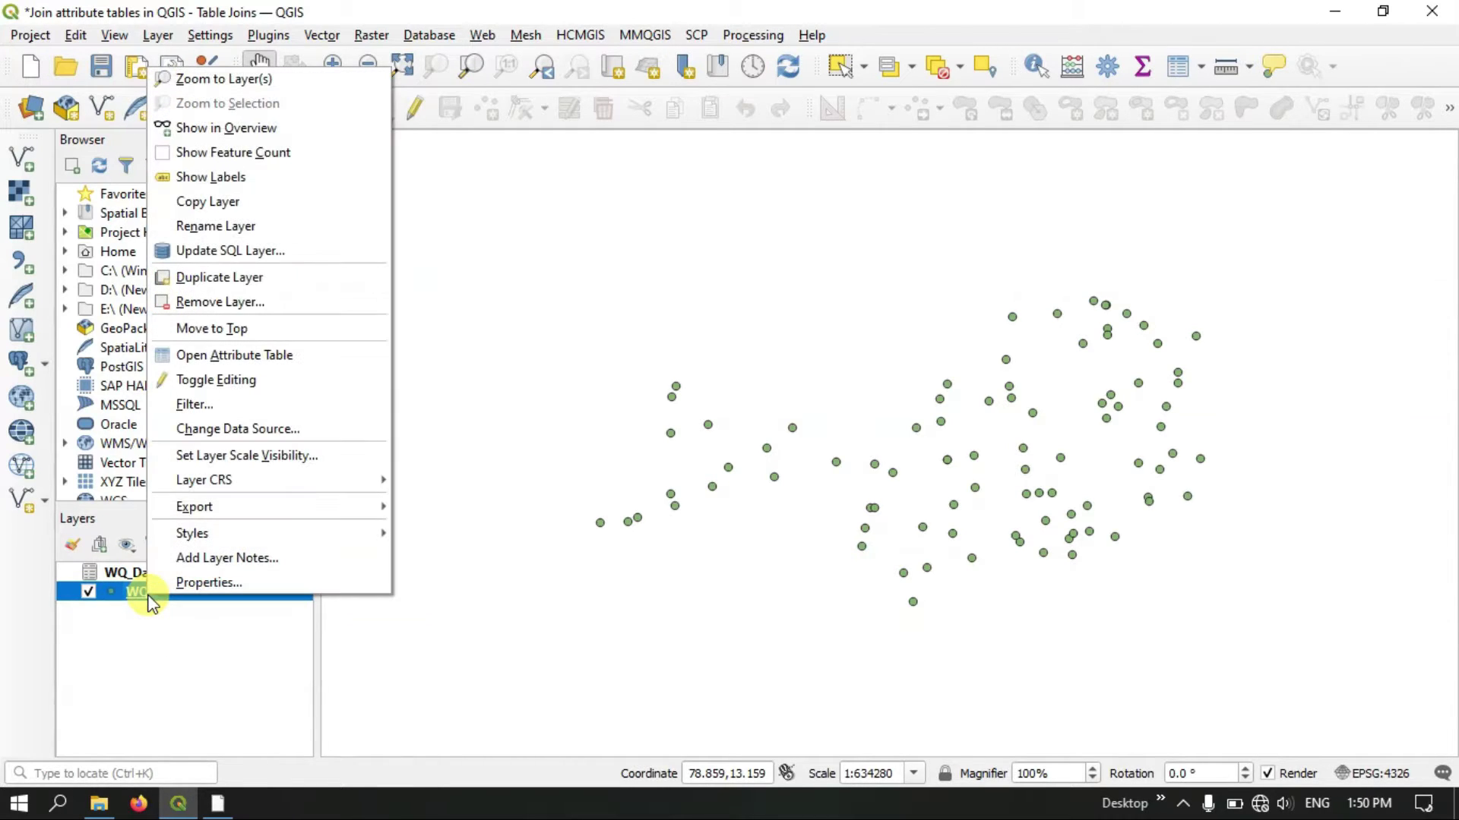
pyautogui.click(199, 584)
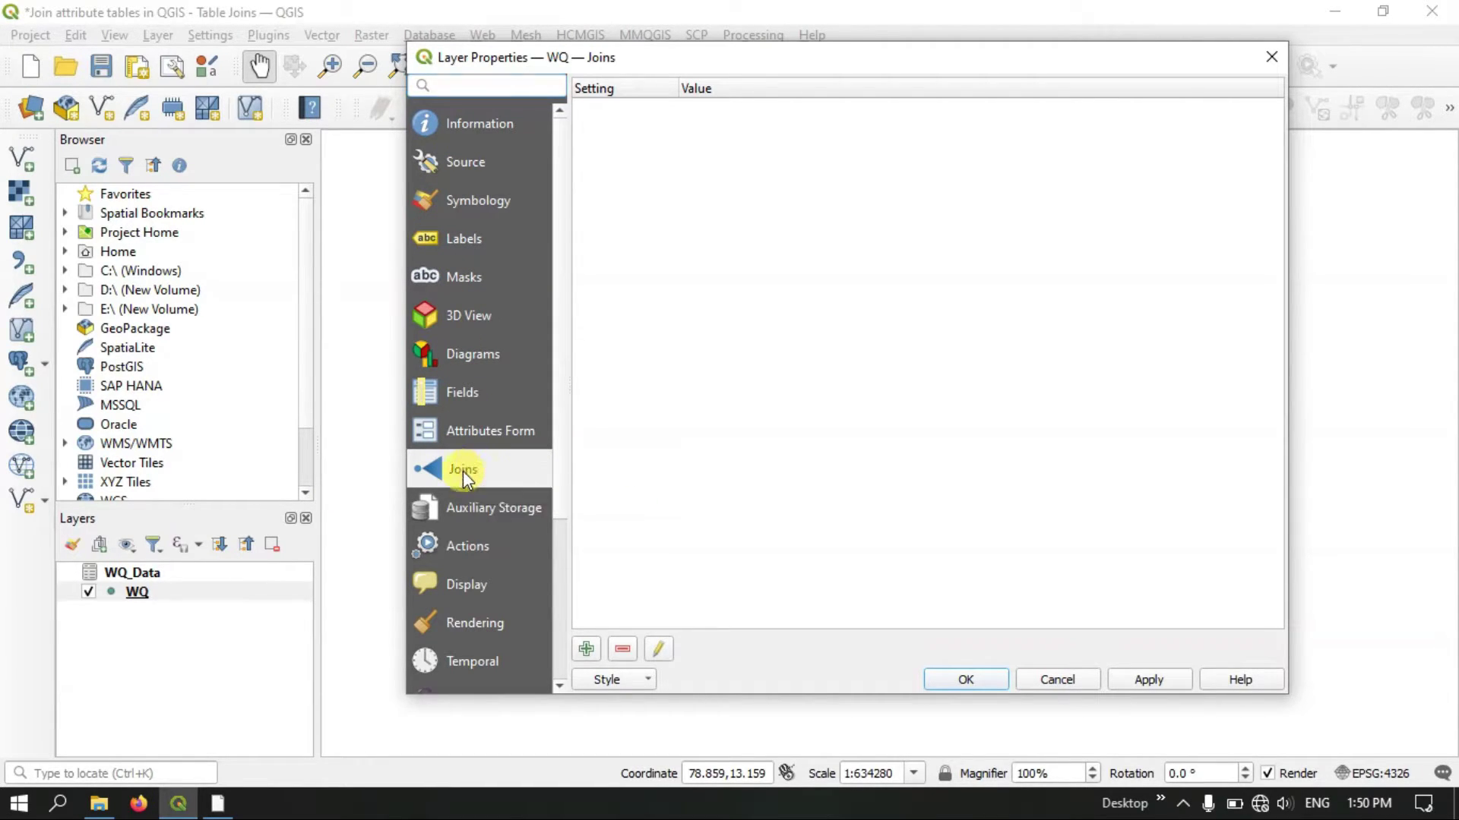
pyautogui.click(588, 648)
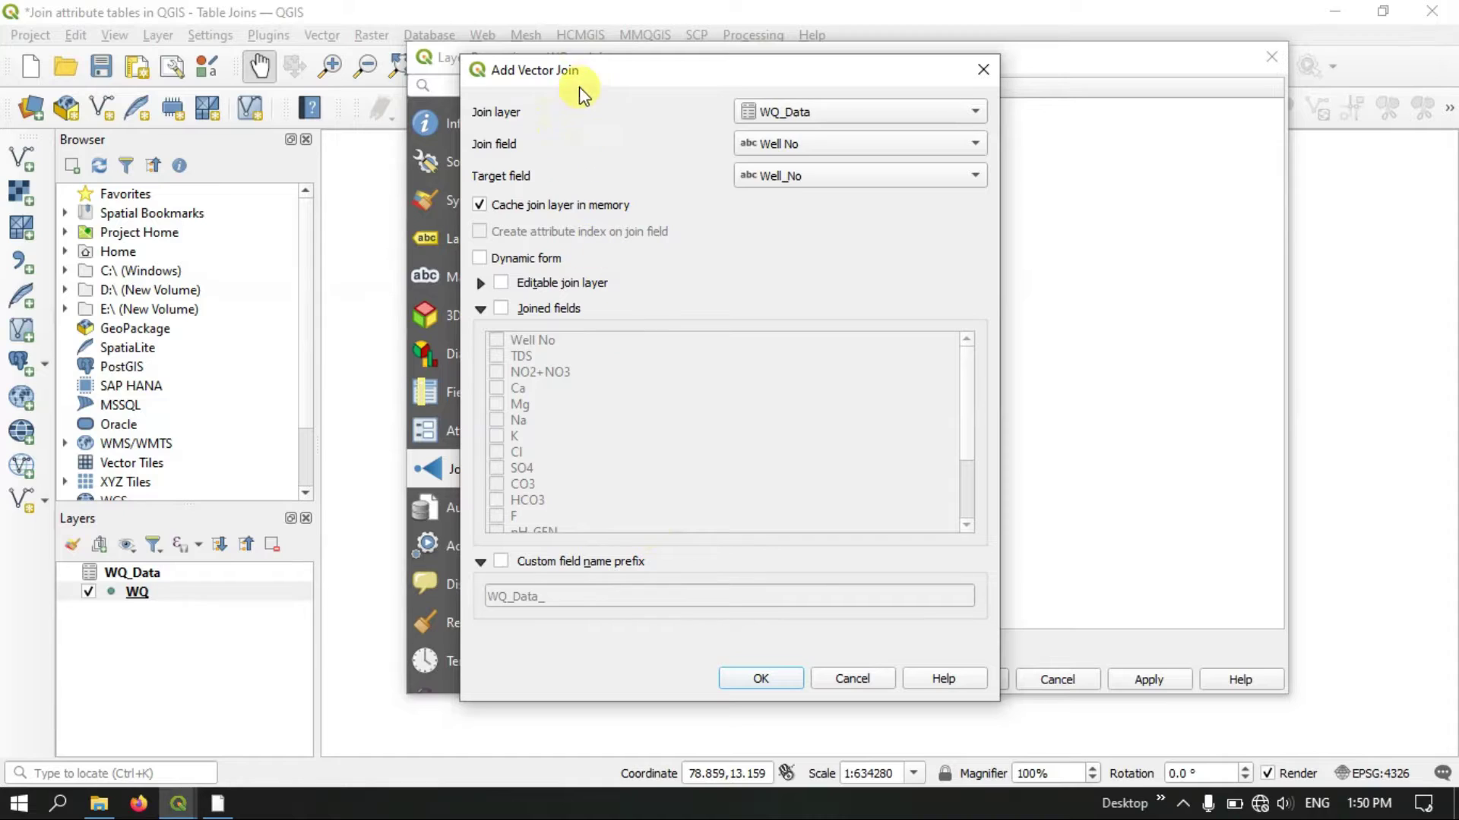
pyautogui.moveTo(609, 65)
pyautogui.mouseDown()
pyautogui.moveTo(471, 55)
pyautogui.moveTo(600, 62)
pyautogui.mouseUp()
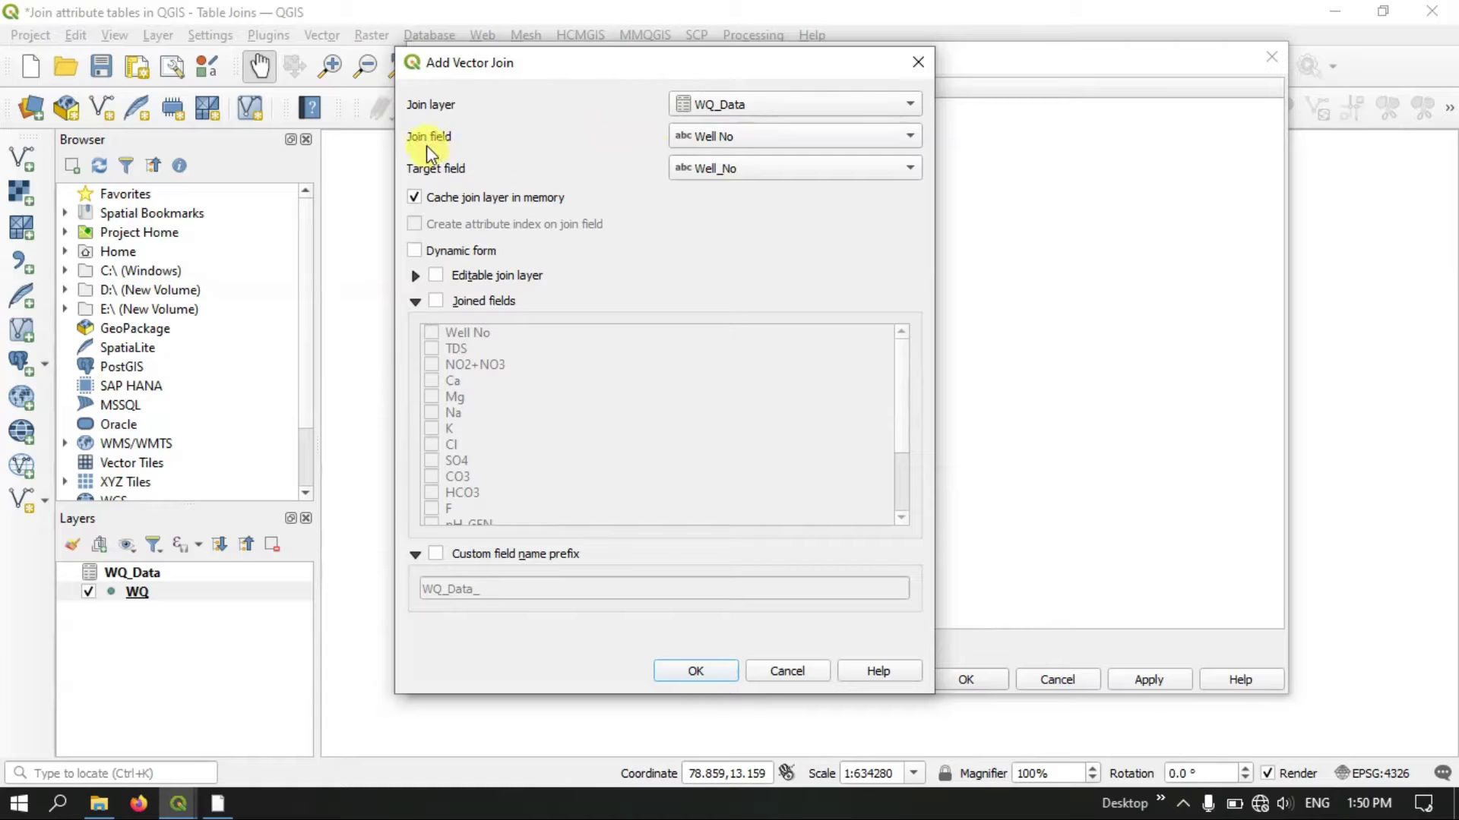
# Choose Well No as the join field from the WQ_Data table.
pyautogui.click(691, 138)
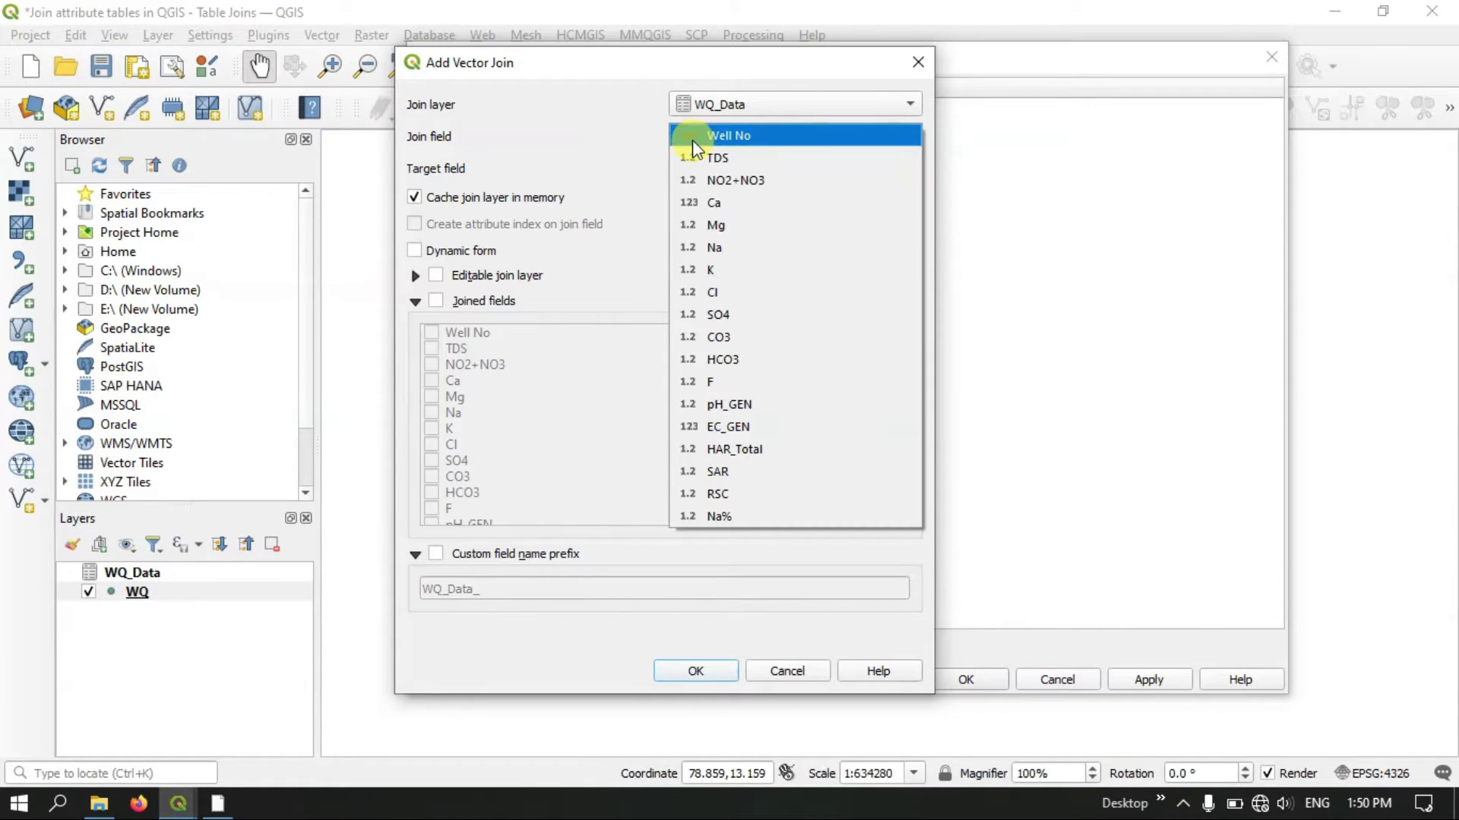
pyautogui.click(692, 140)
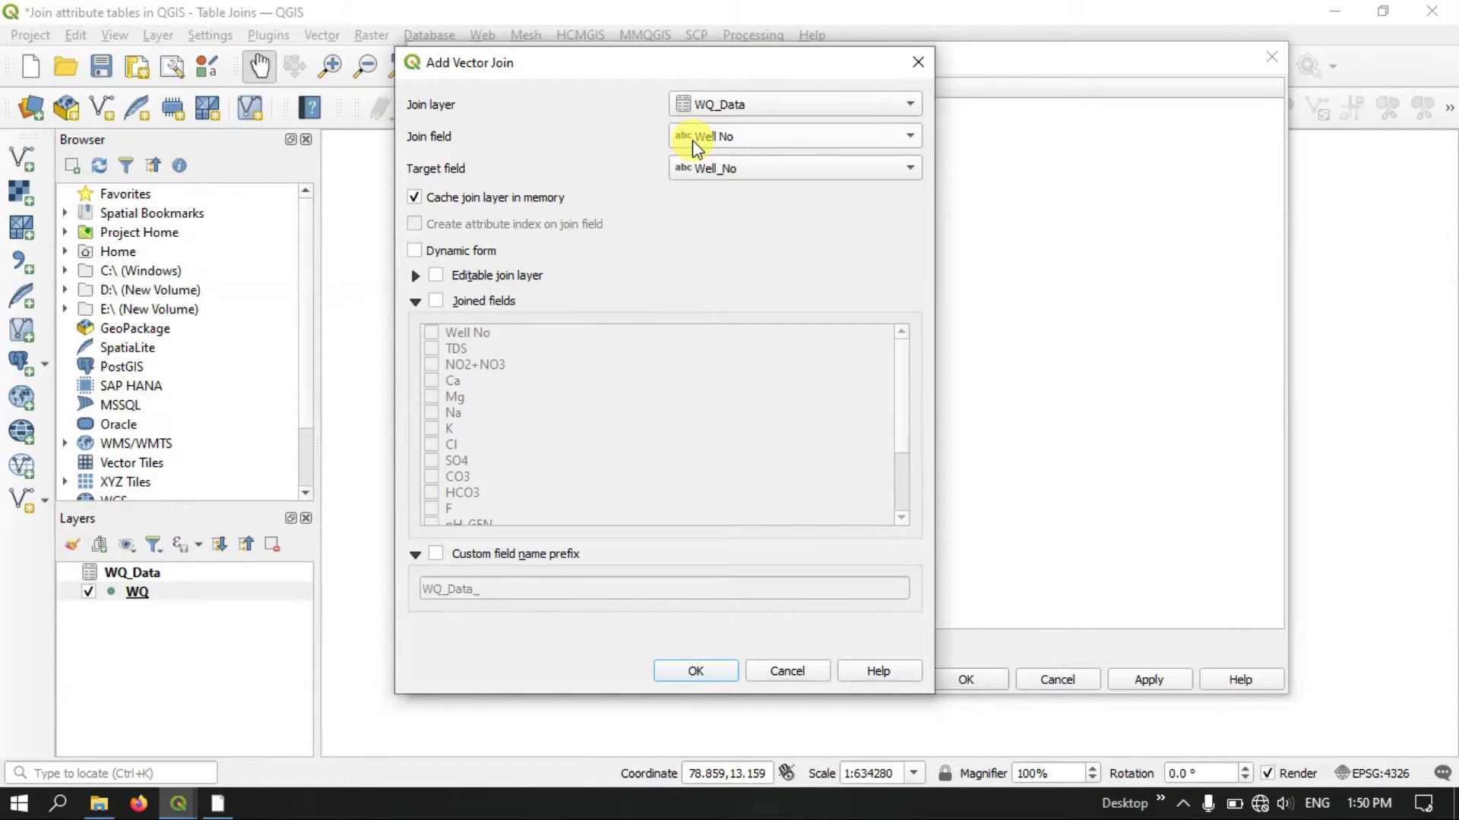
pyautogui.click(732, 144)
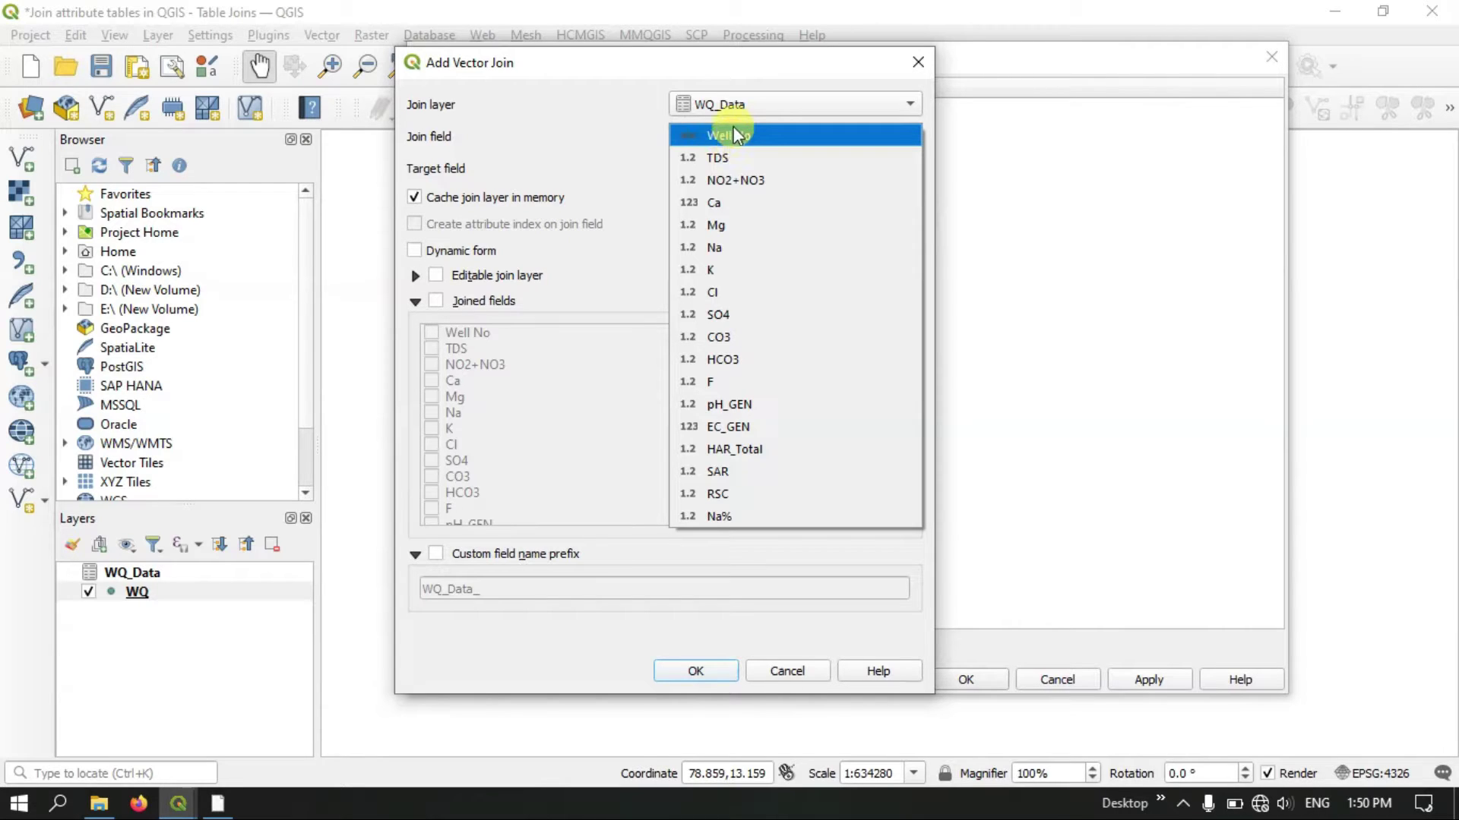
pyautogui.click(706, 131)
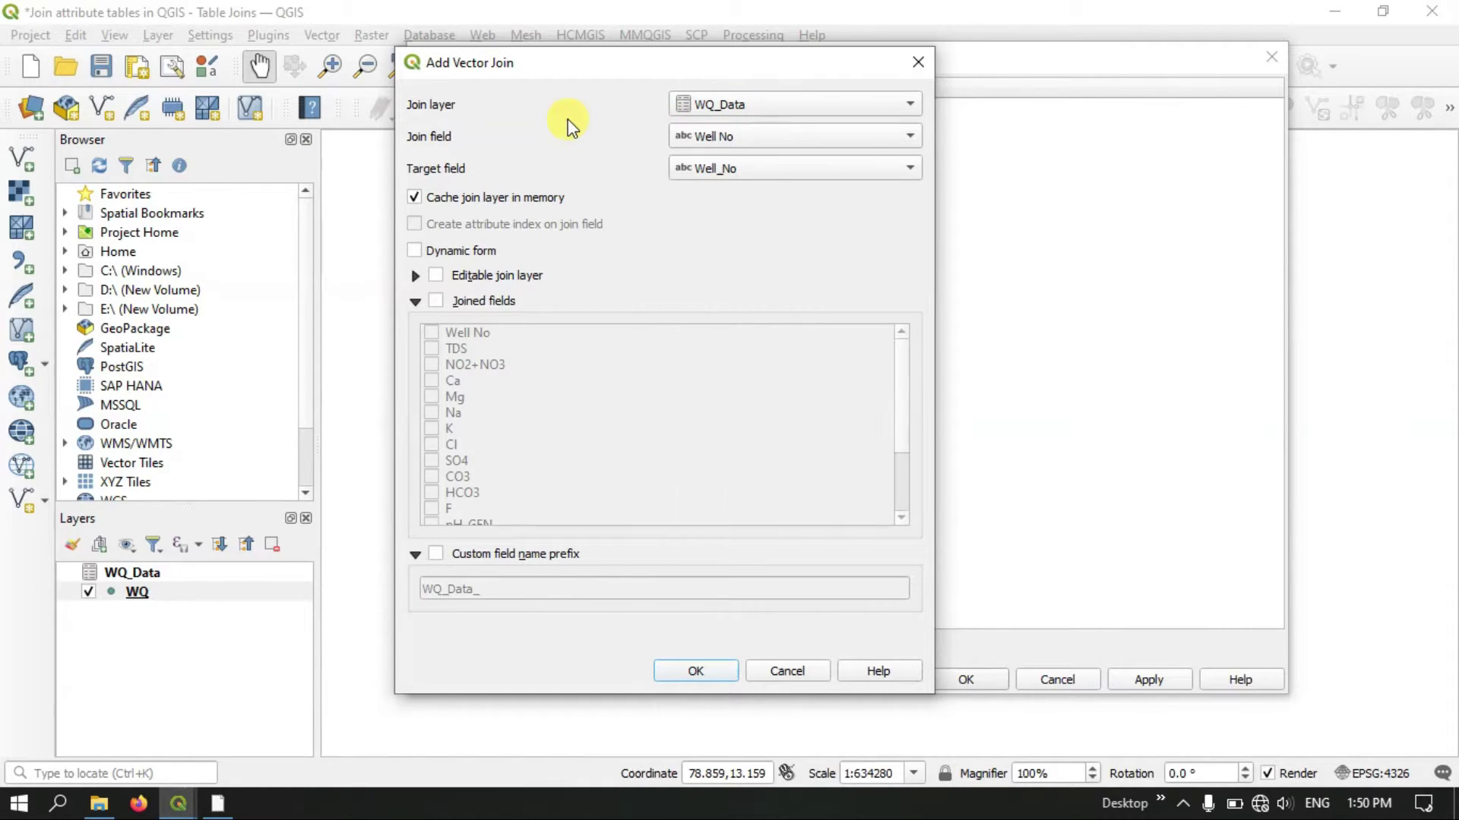
# Set the vector join to match the WQ_Data join field Well No with the target field Well_No.
pyautogui.click(708, 135)
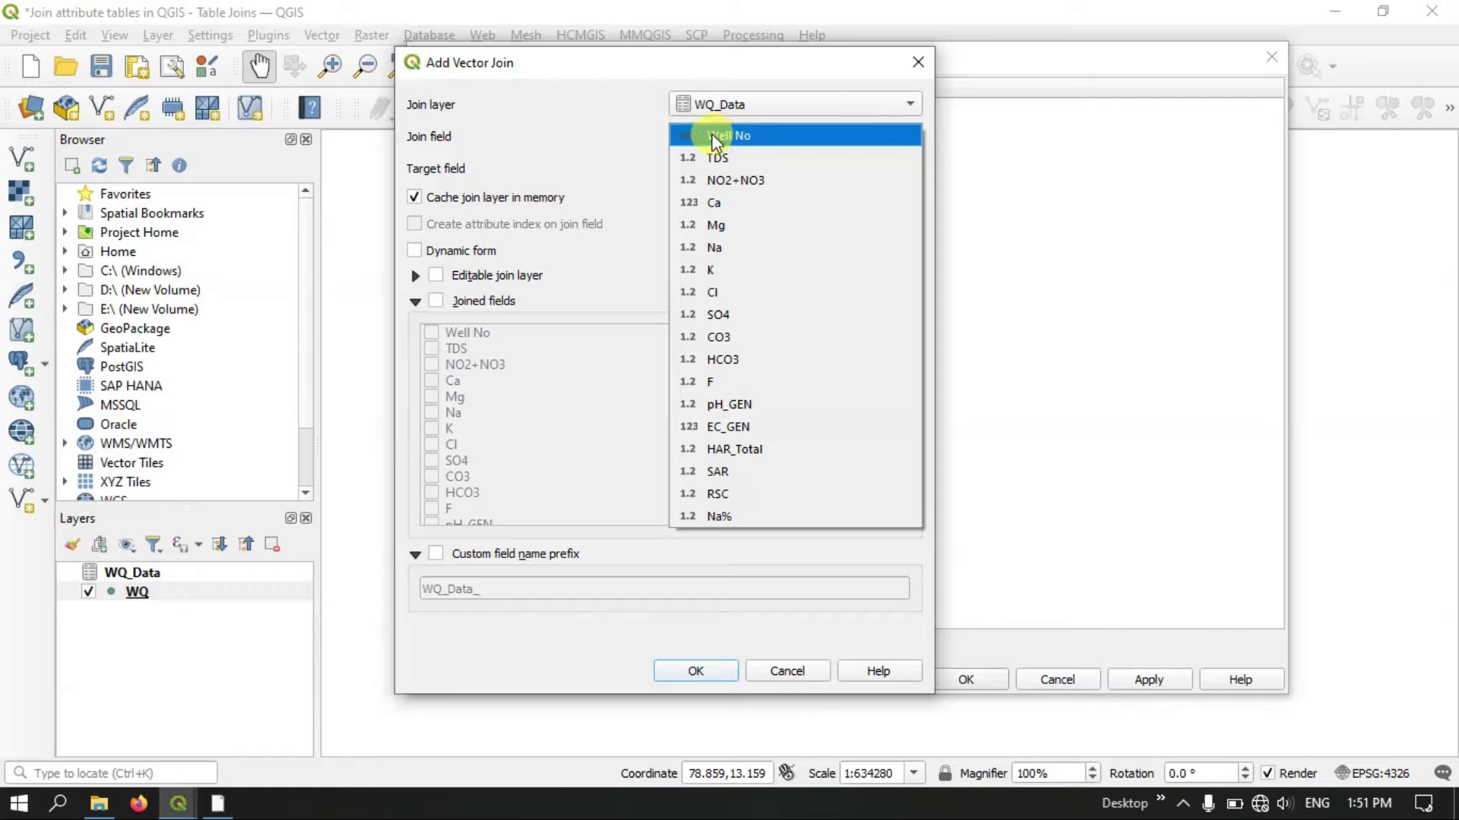
pyautogui.click(718, 136)
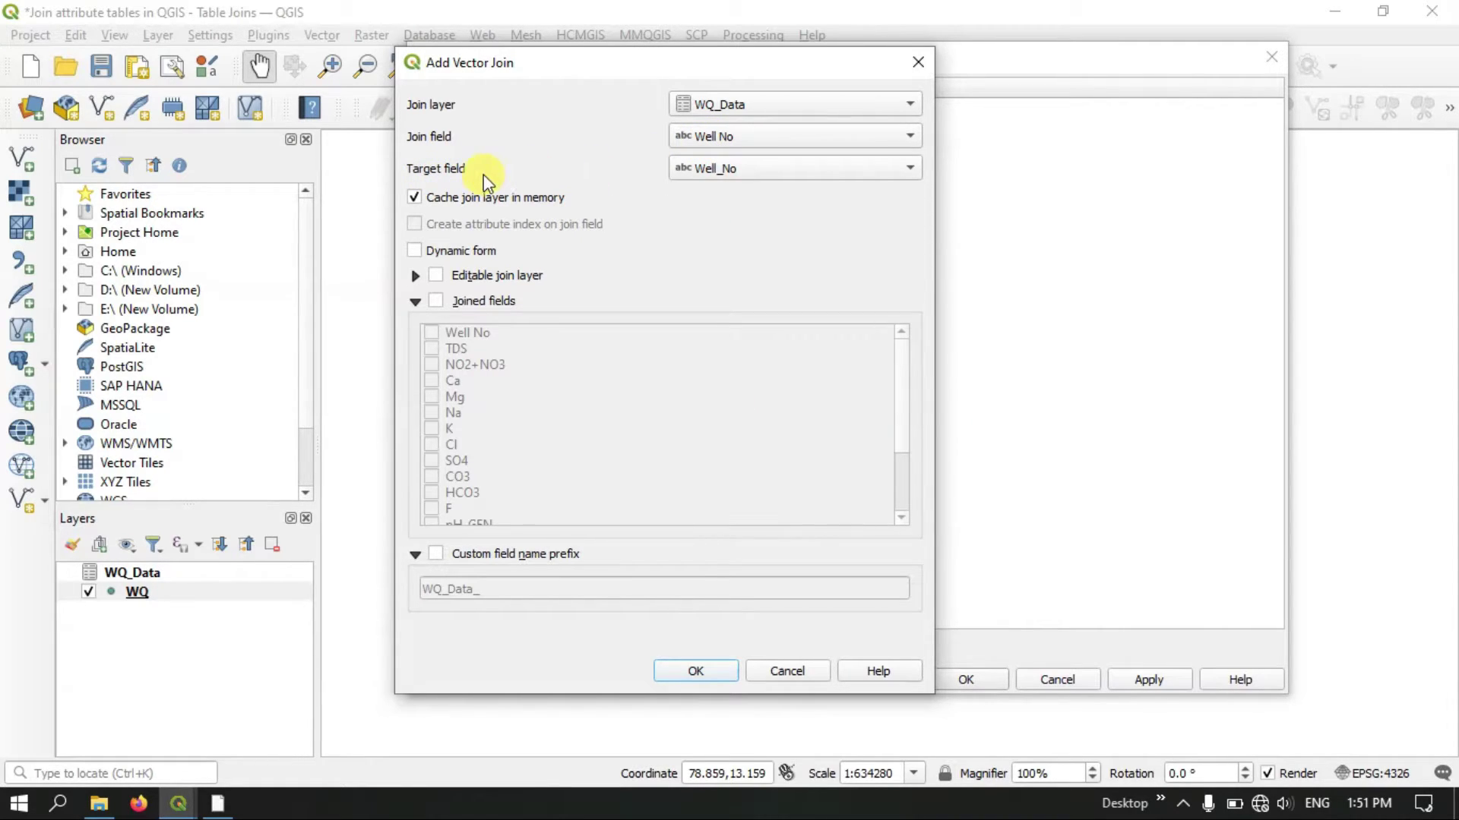
pyautogui.click(722, 167)
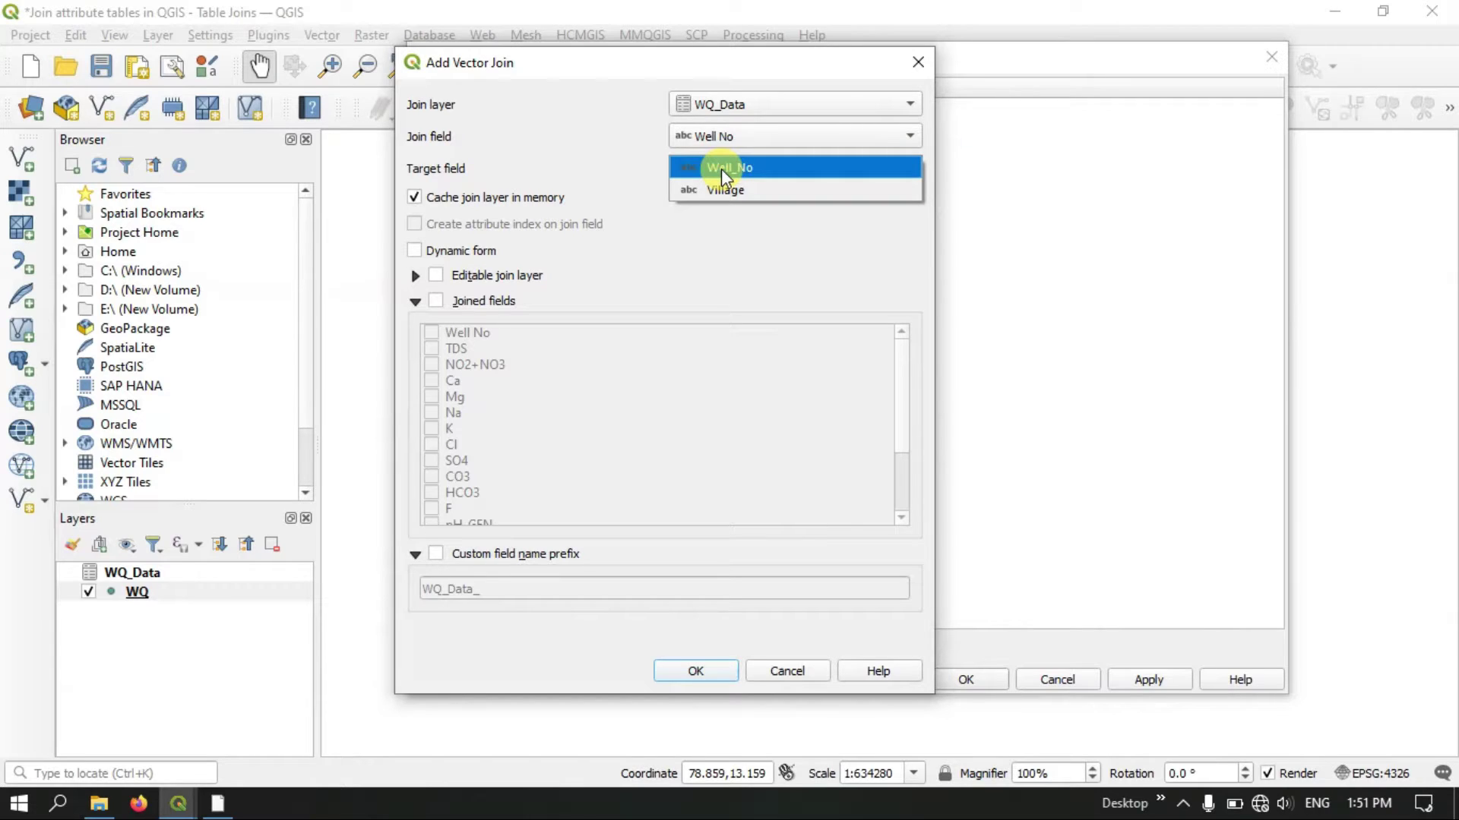
pyautogui.click(723, 169)
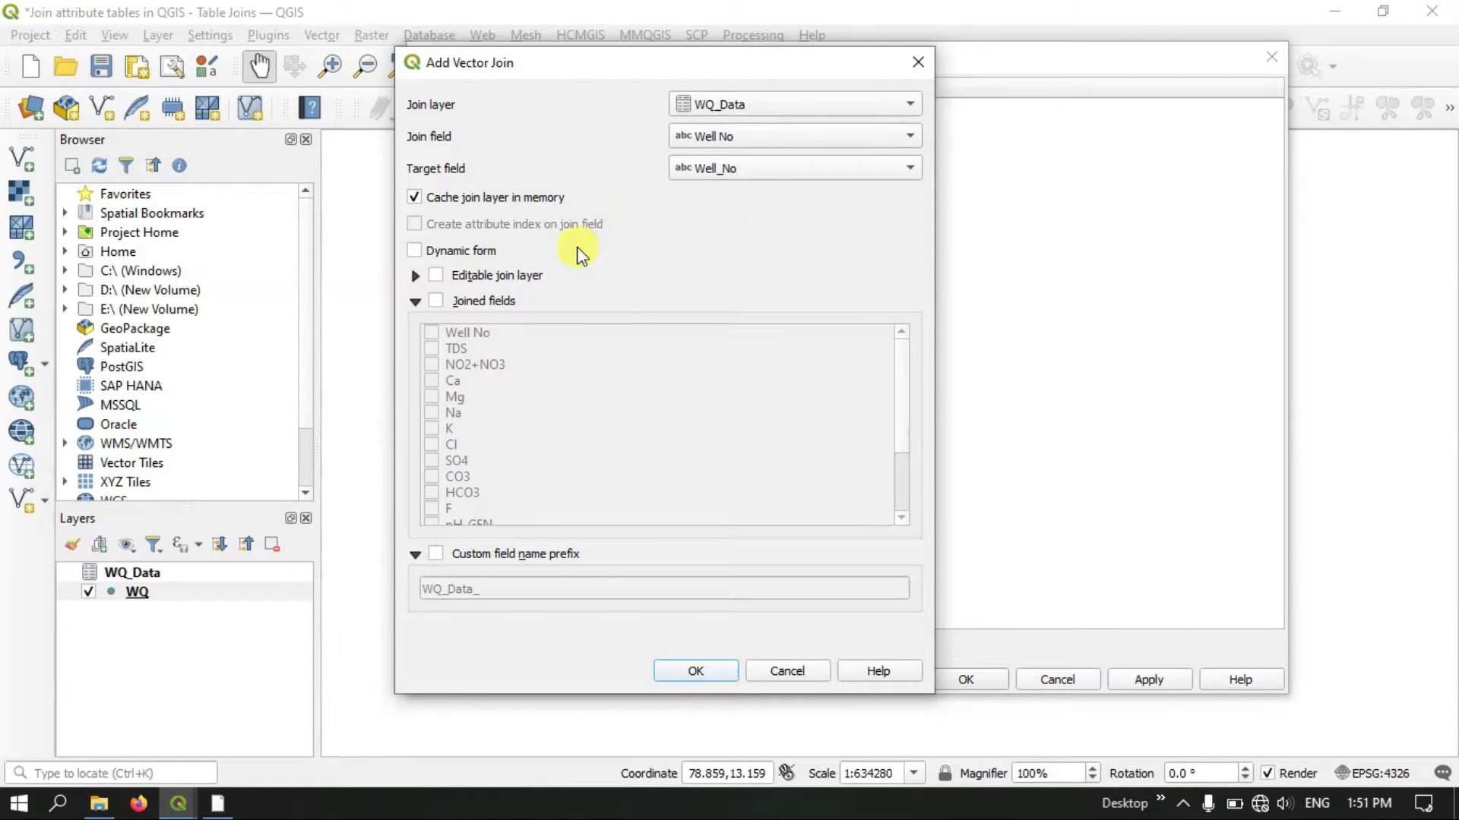
pyautogui.click(436, 301)
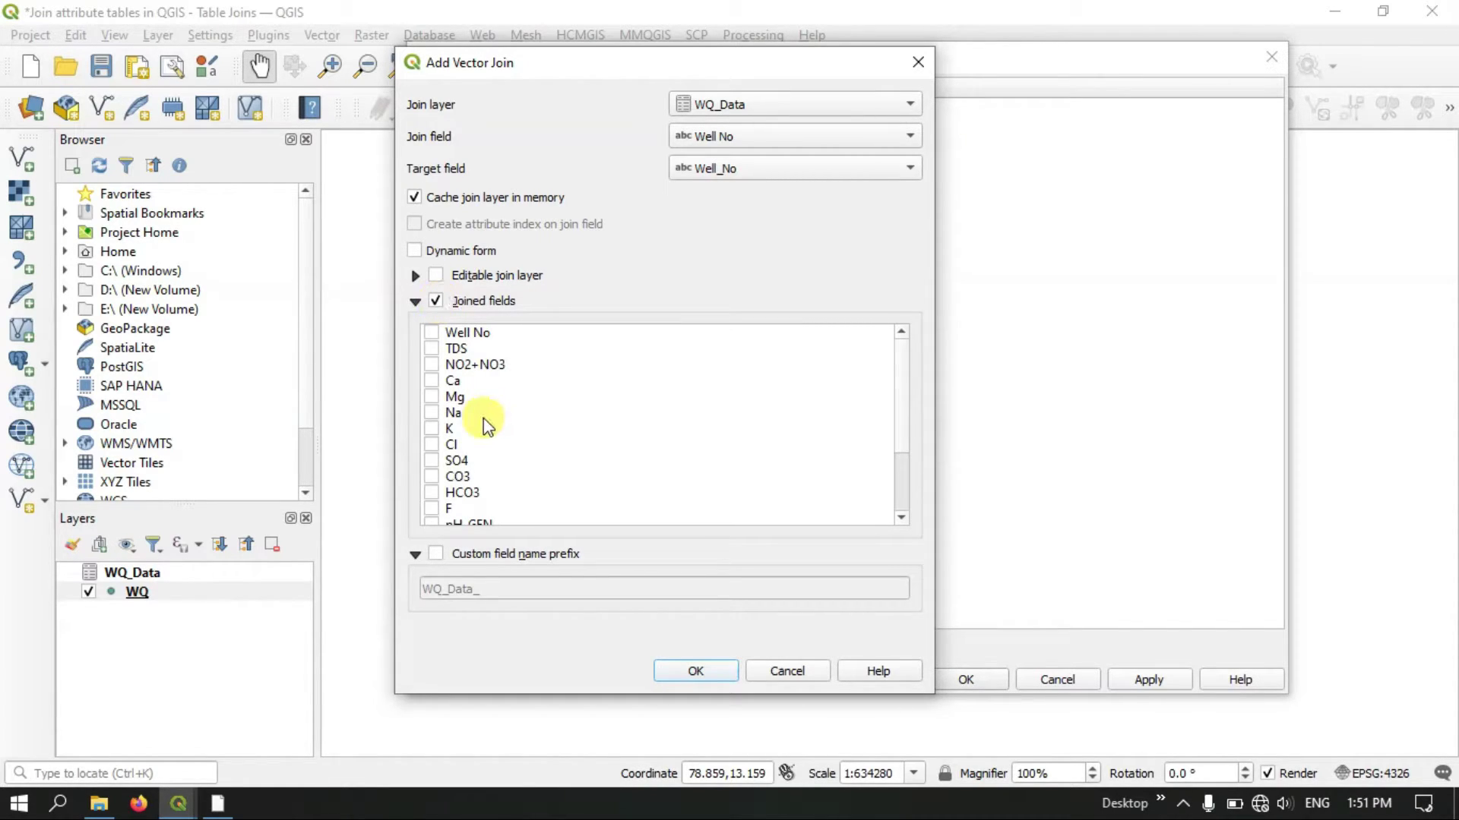
pyautogui.scroll(-3, 484, 423)
pyautogui.scroll(3, 471, 379)
pyautogui.click(433, 348)
pyautogui.click(432, 380)
pyautogui.click(432, 381)
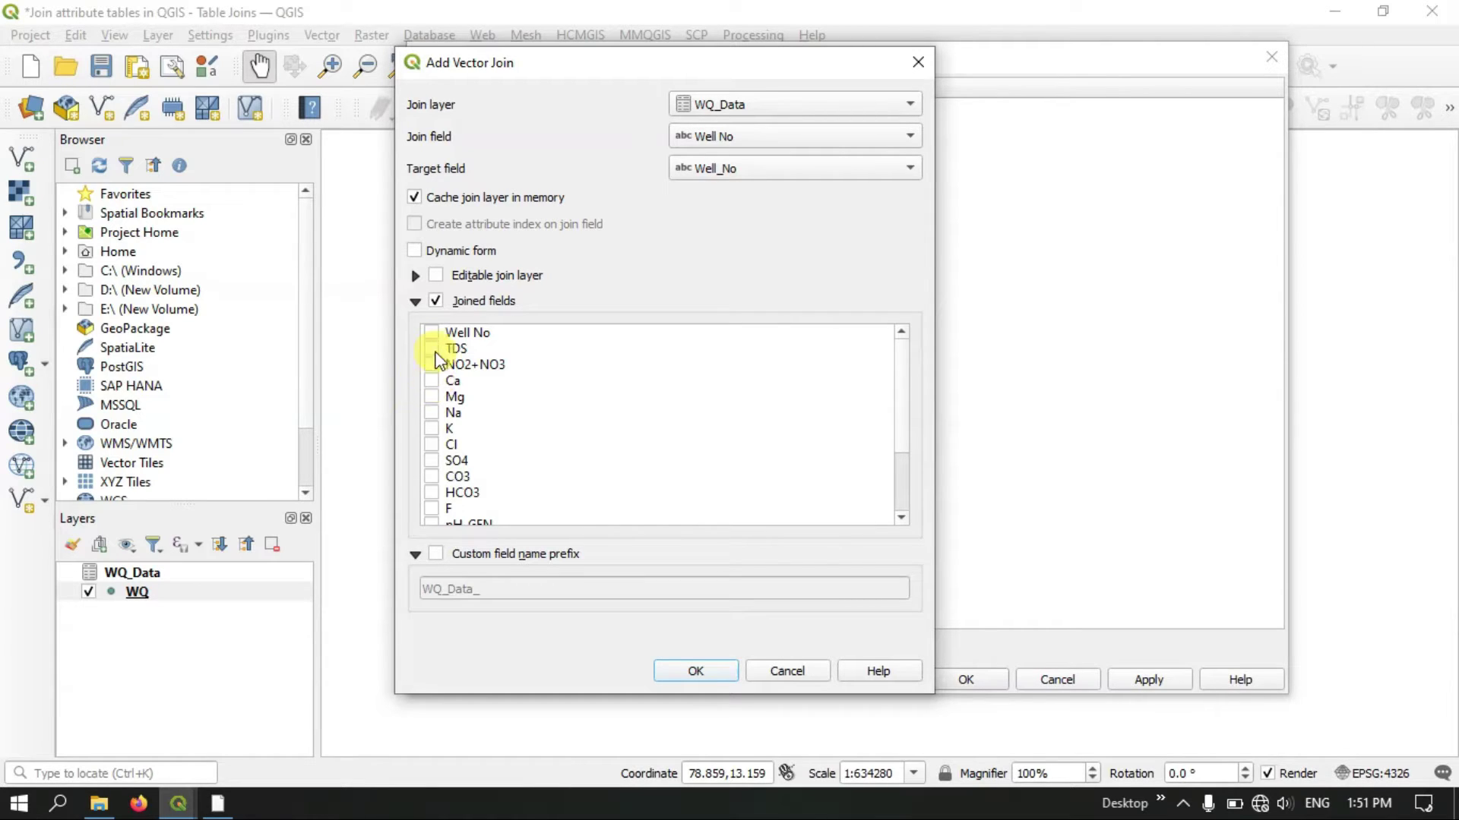
pyautogui.click(436, 303)
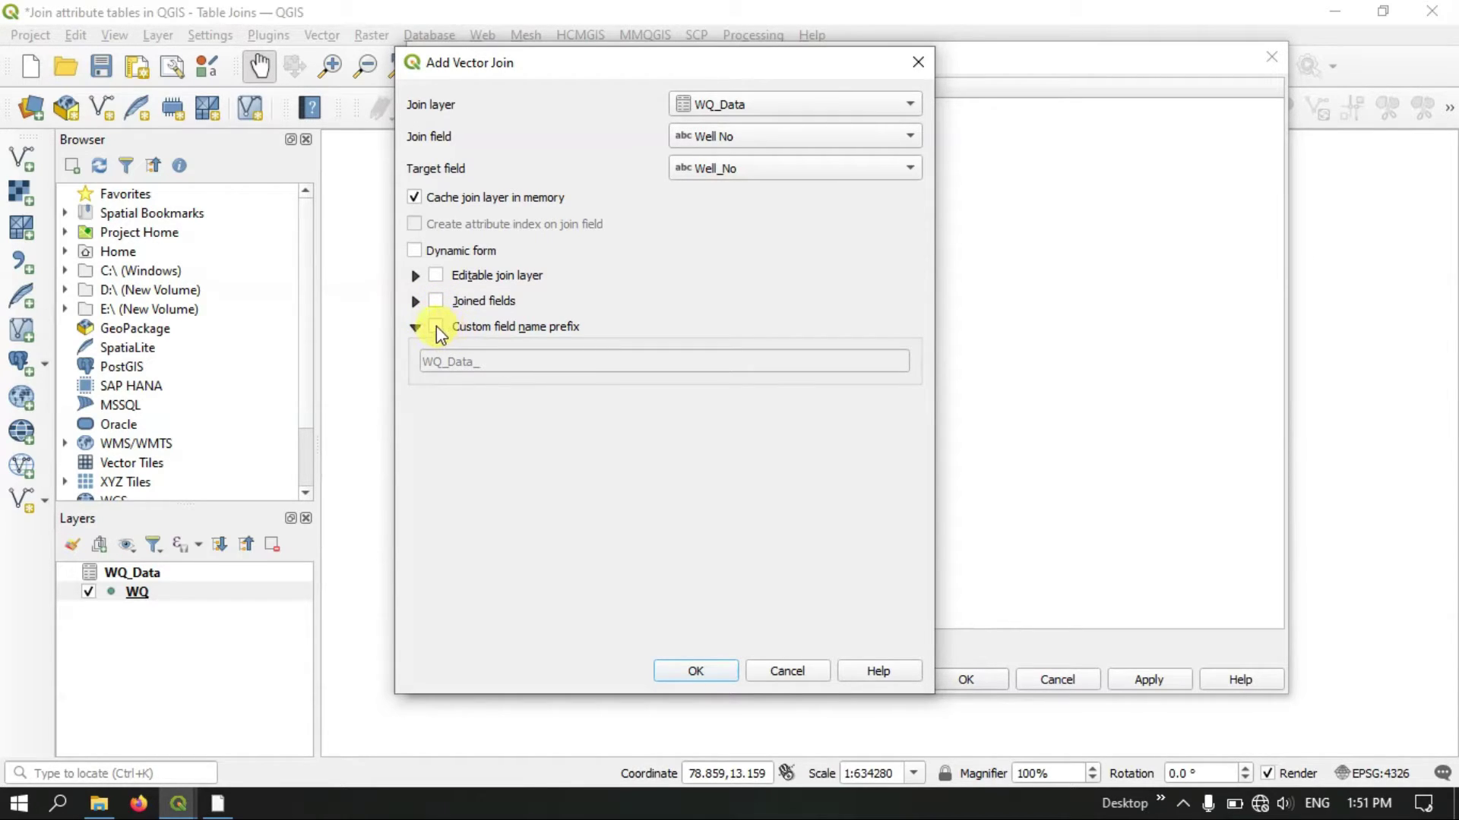
# Enable a custom field name prefix of WQ for the join and apply the join to the WQ layer.
pyautogui.click(436, 328)
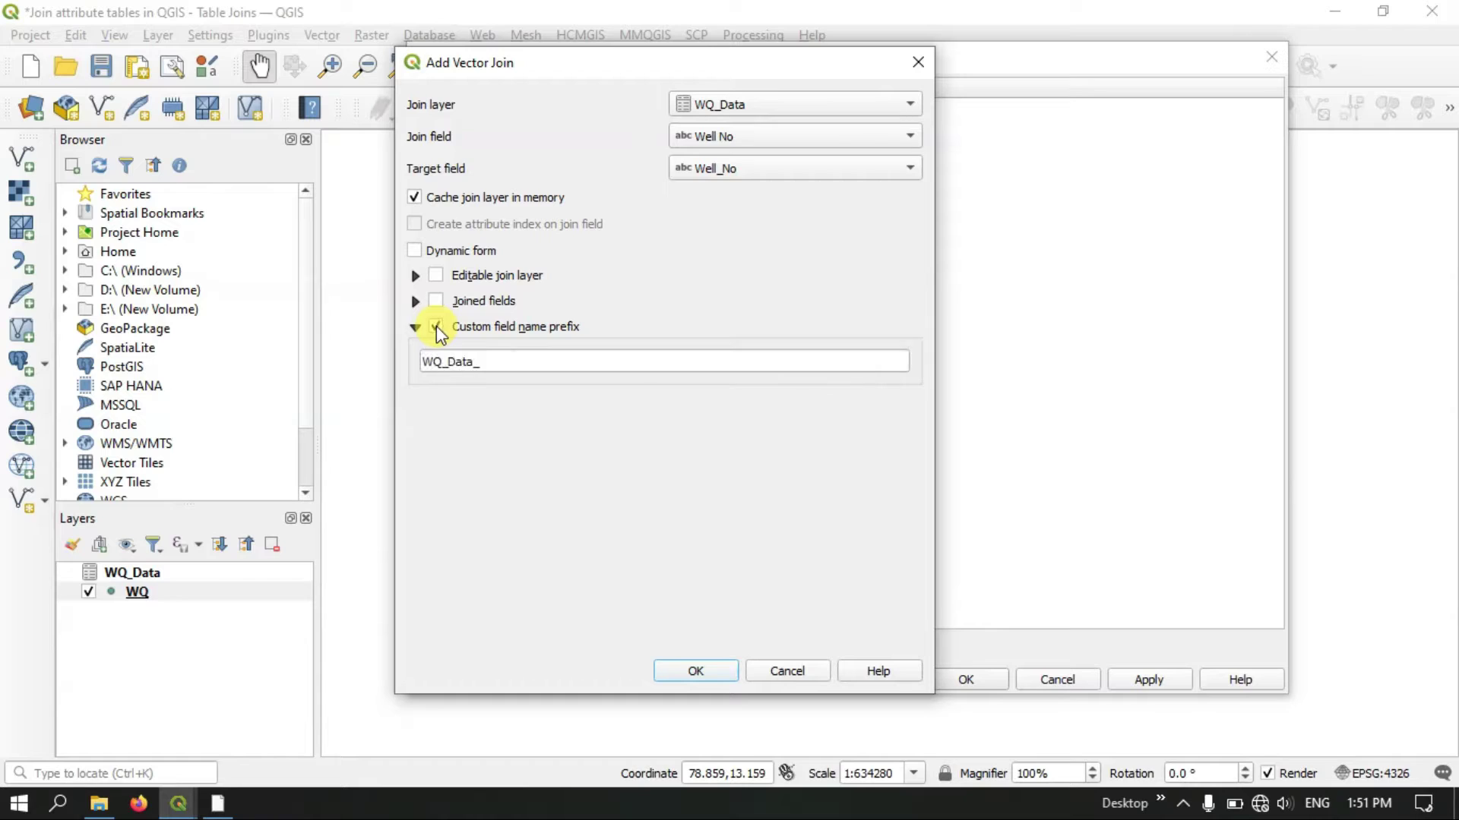
pyautogui.moveTo(488, 359); pyautogui.dragTo(449, 367)
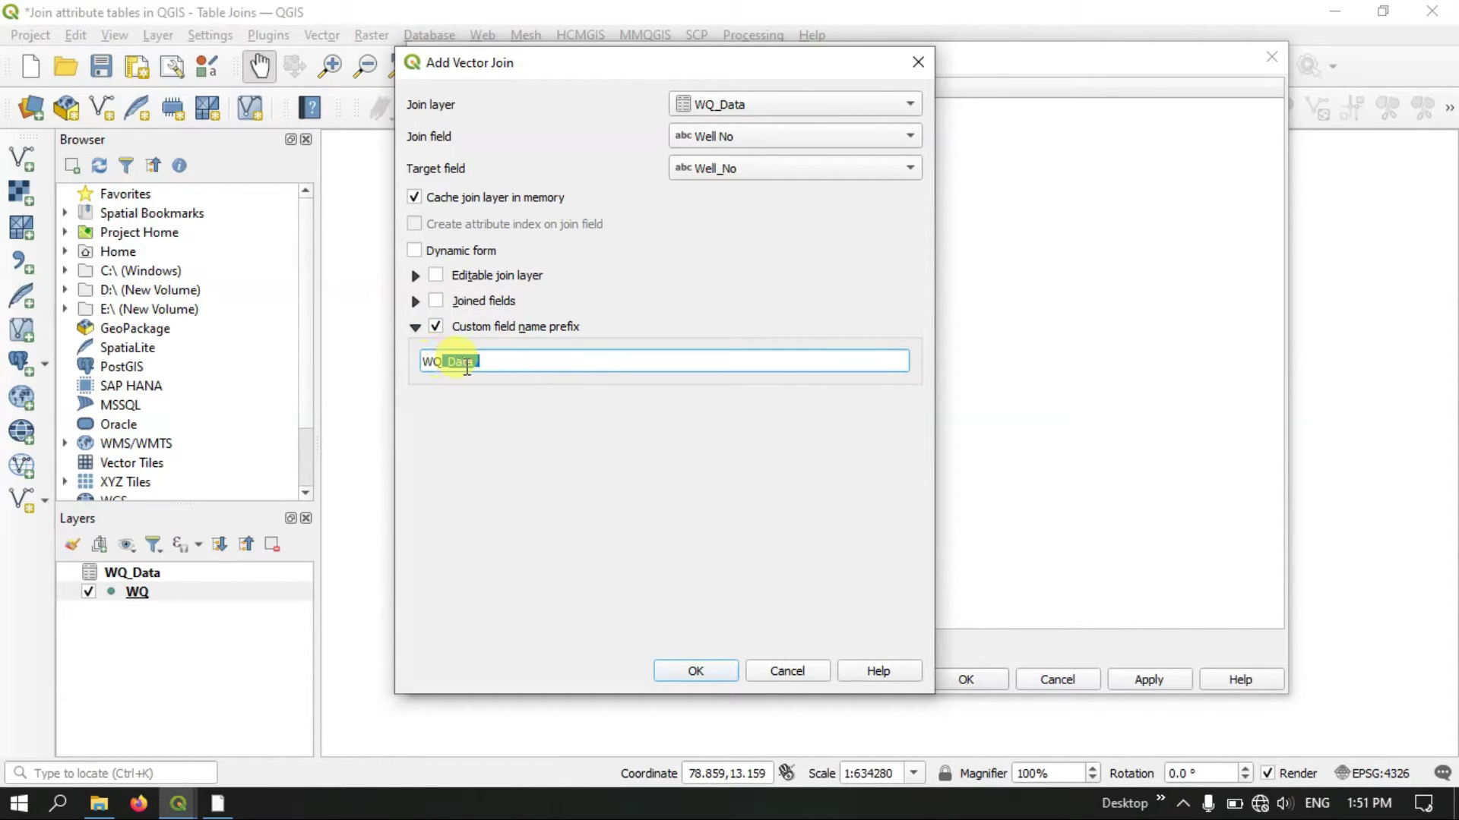
pyautogui.press('BackSpace')
pyautogui.click(686, 671)
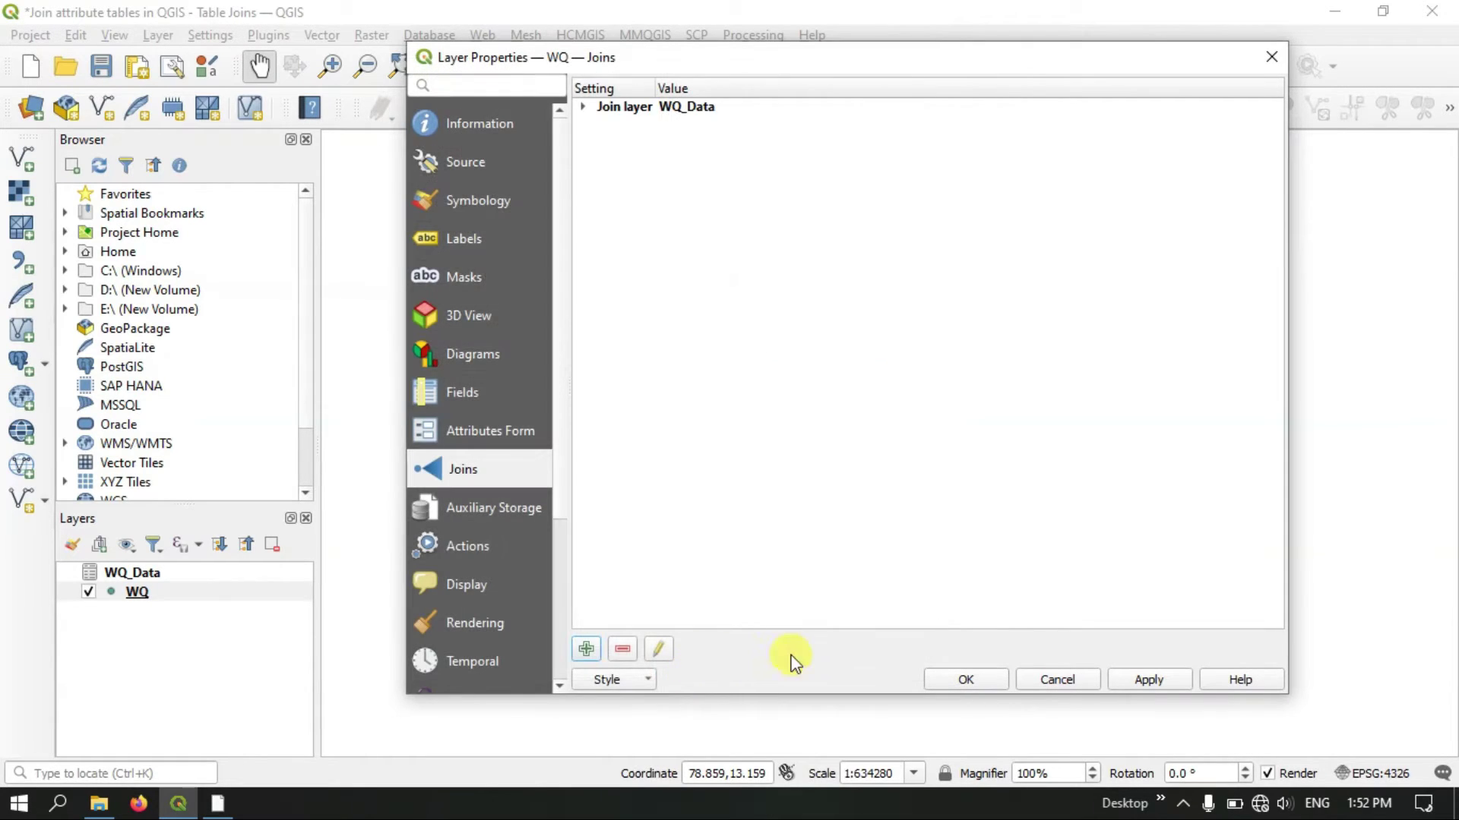
pyautogui.click(1149, 682)
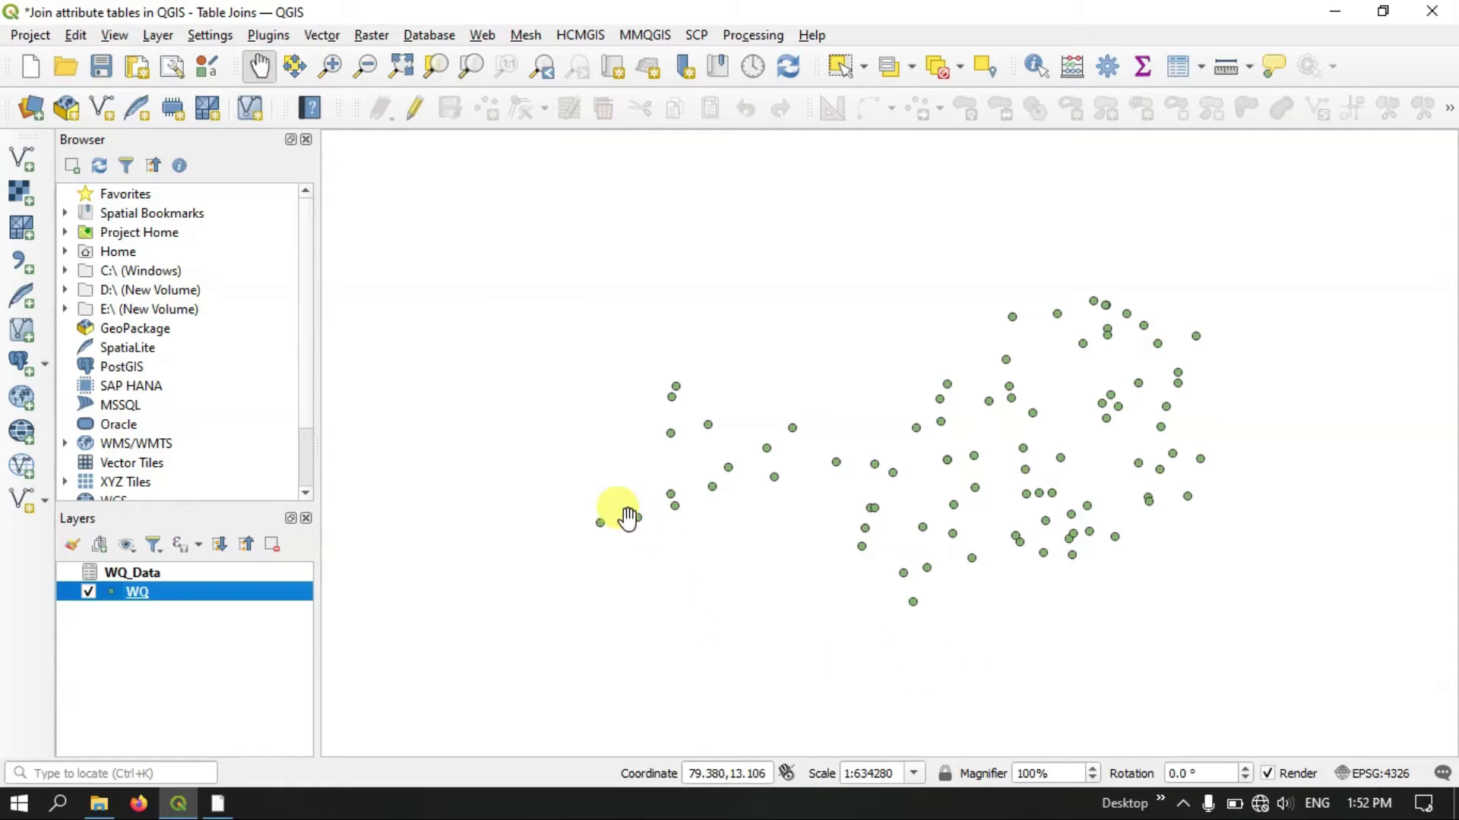
# Open the WQ layer's attribute table and examine the joined water-quality columns alongside Well_No and Village.
pyautogui.rightClick(177, 596)
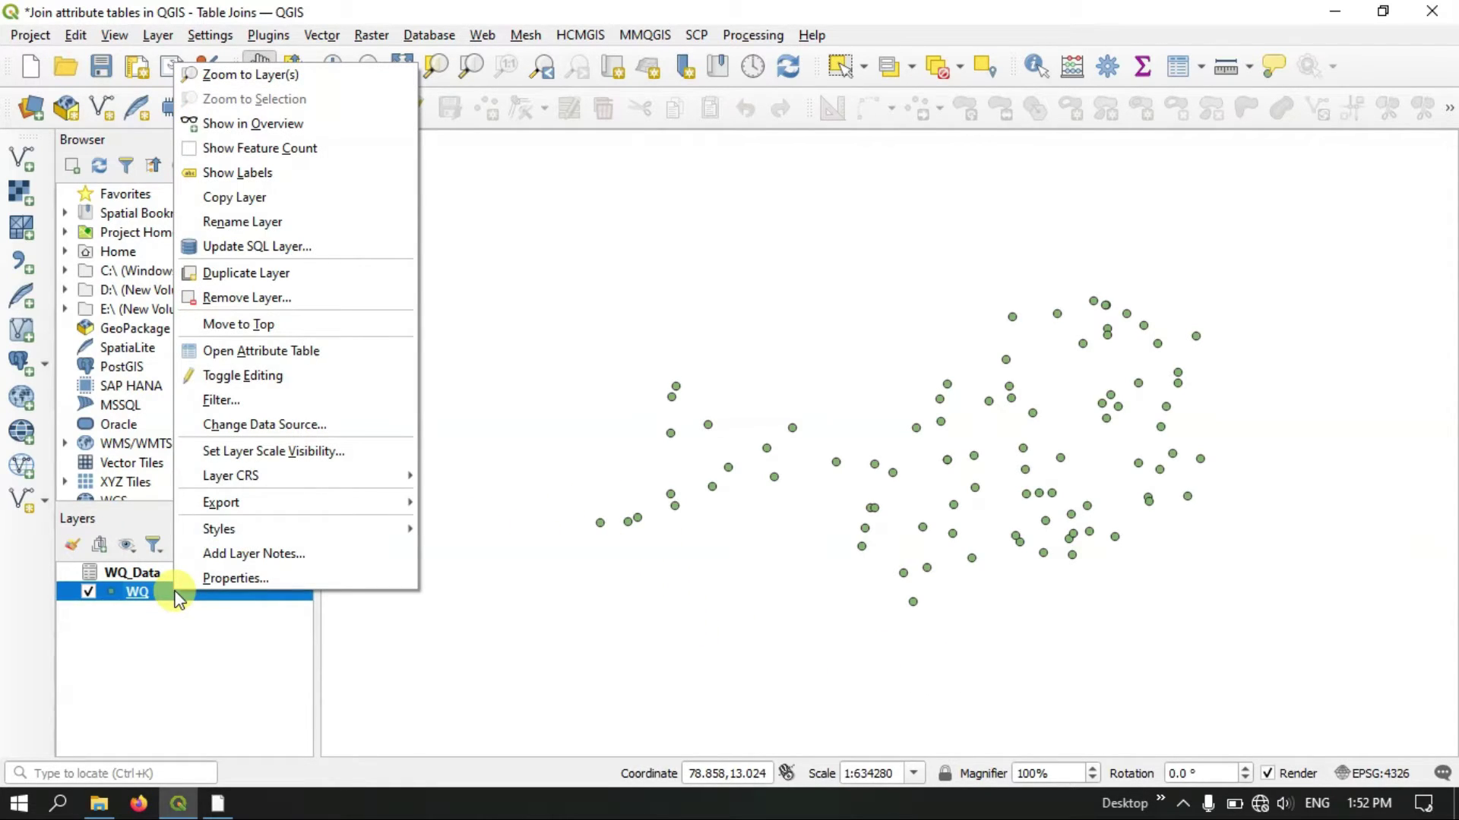
pyautogui.click(246, 363)
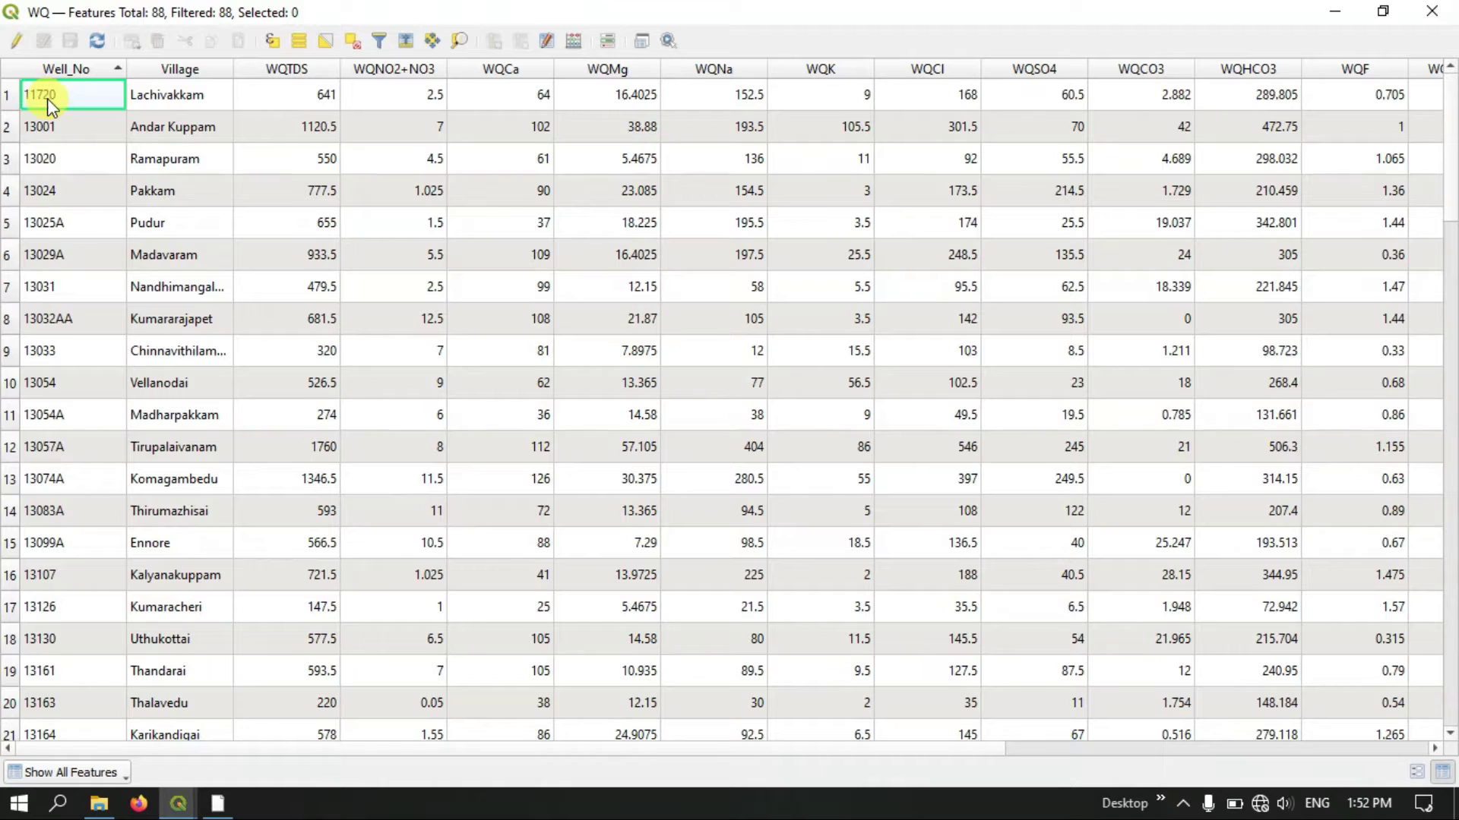
pyautogui.click(161, 99)
pyautogui.click(287, 106)
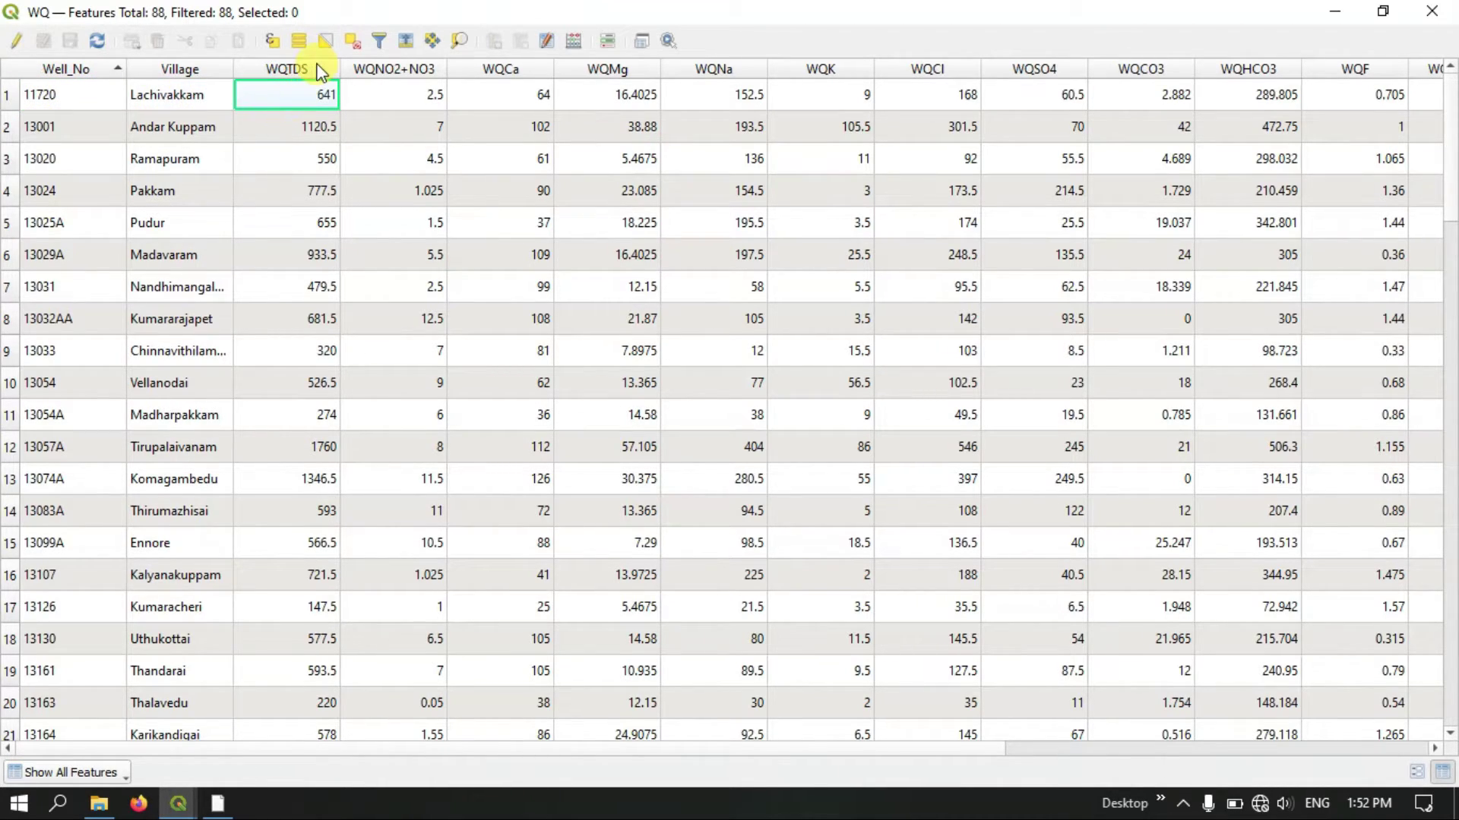
pyautogui.click(520, 106)
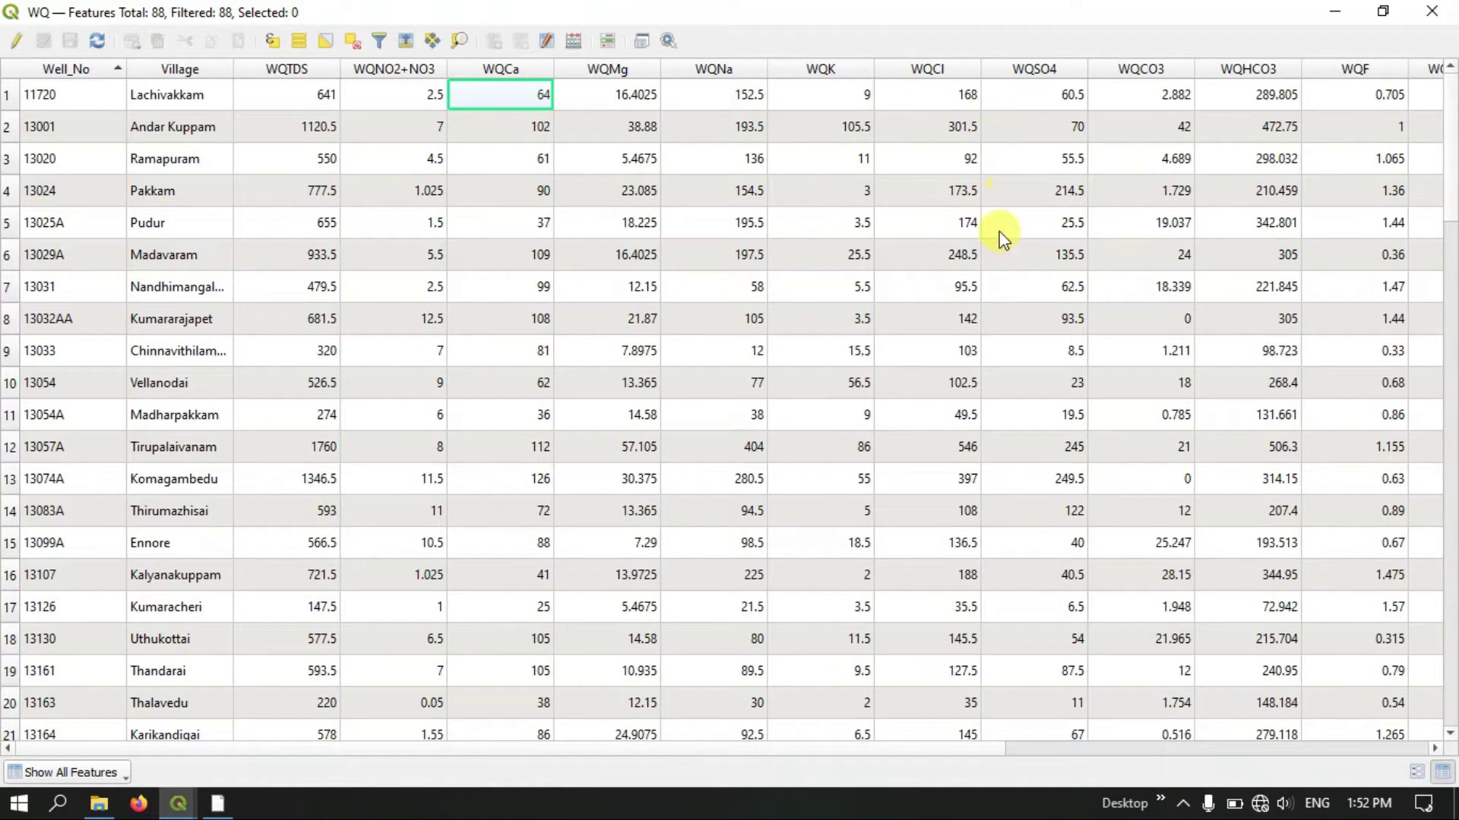
pyautogui.moveTo(781, 750); pyautogui.dragTo(721, 756)
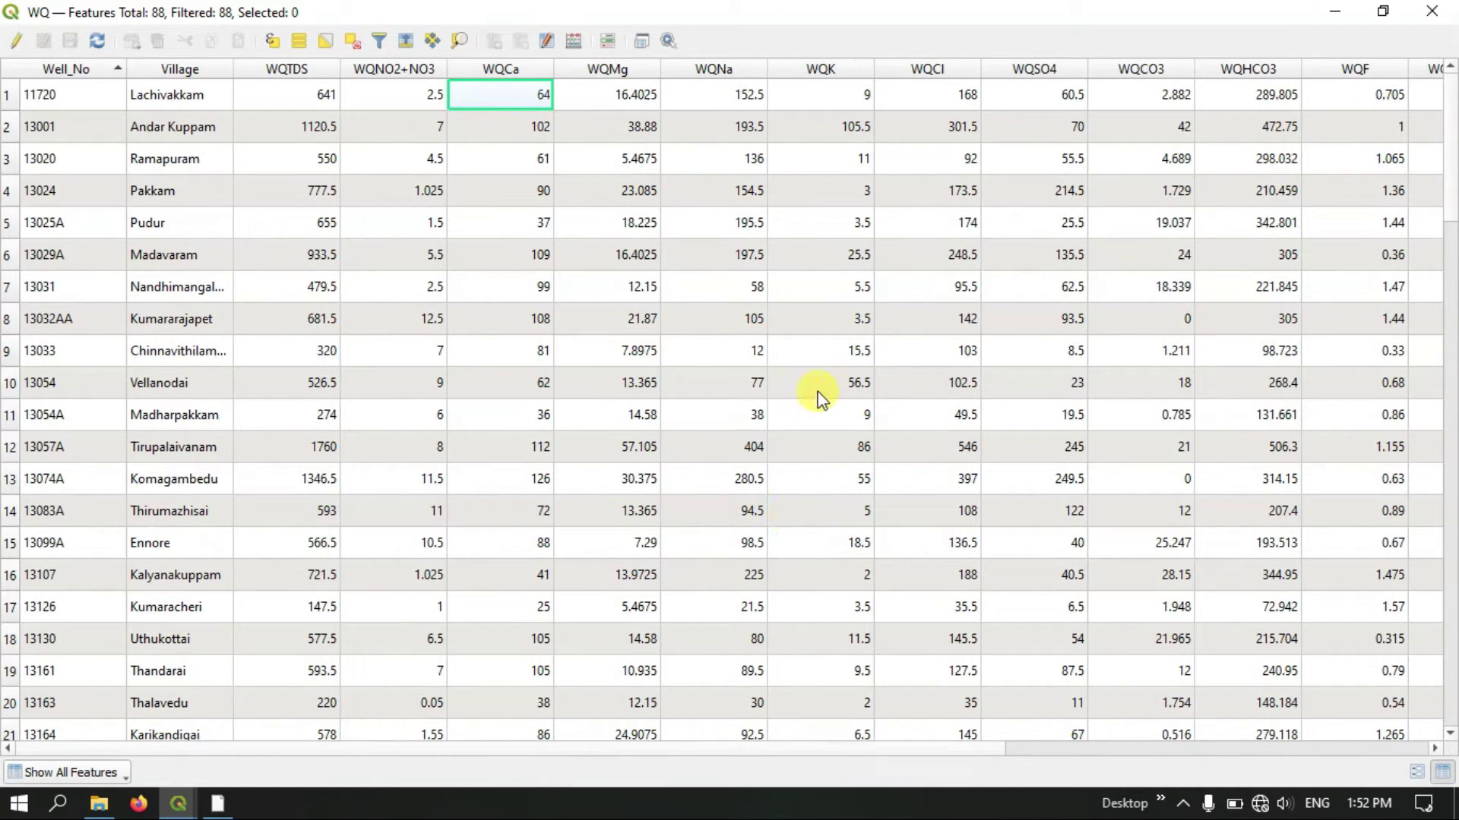
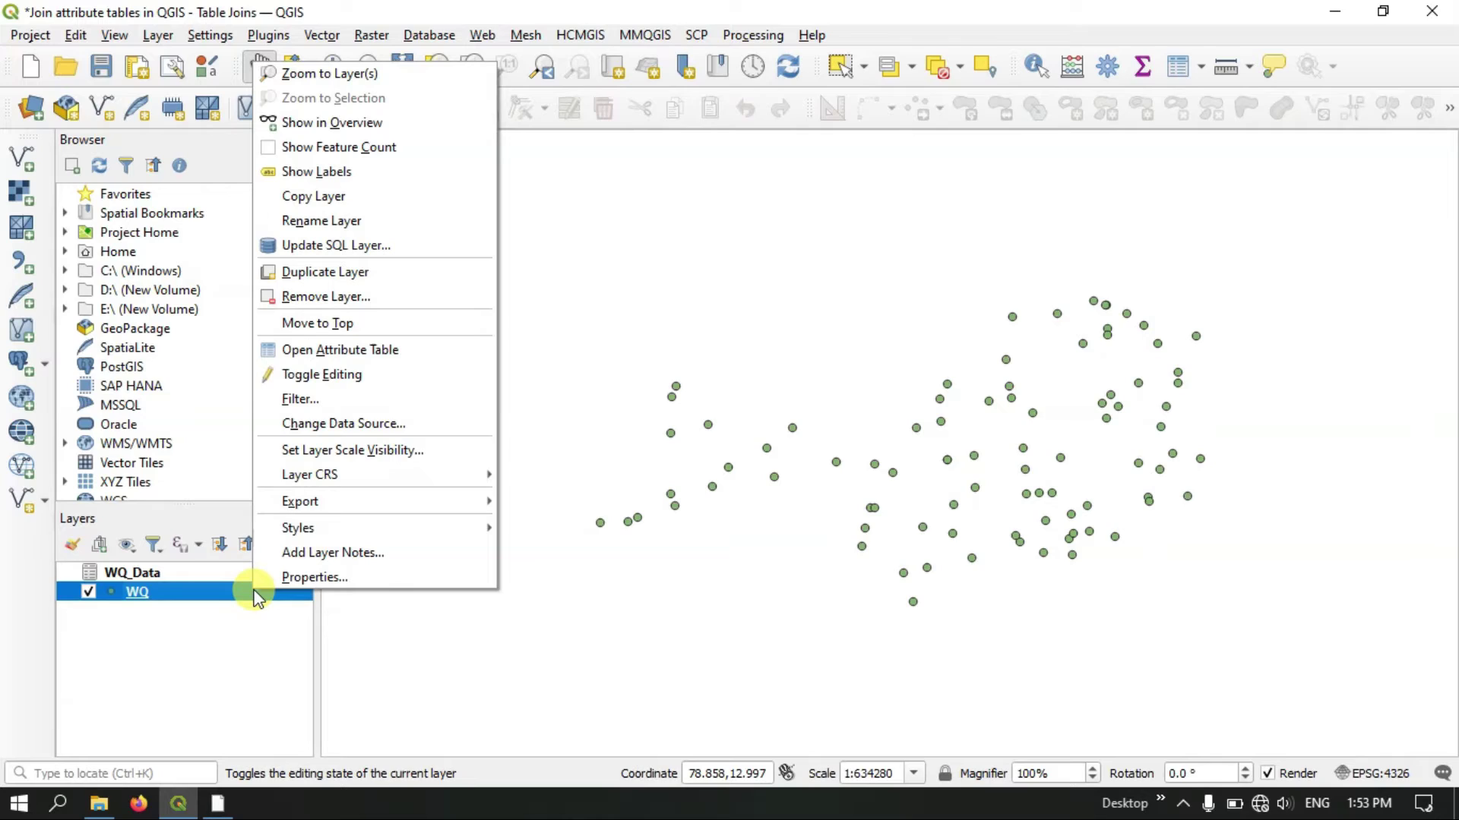
# Export the joined WQ layer as the ESRI Shapefile WQ_T in the Water_Quality folder with CRS EPSG:4326, adding it to the map.
pyautogui.moveTo(339, 504)
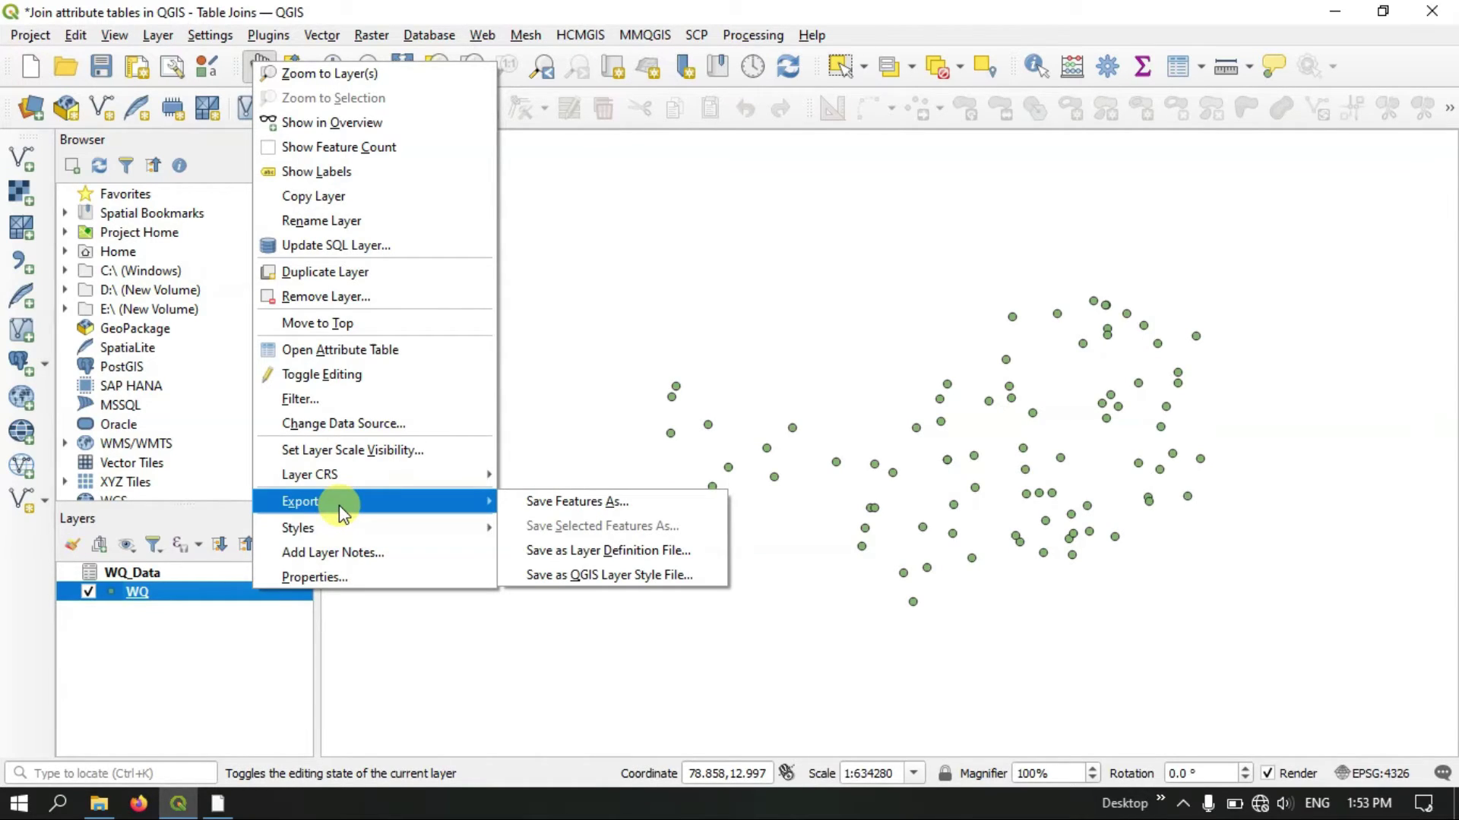
pyautogui.click(567, 508)
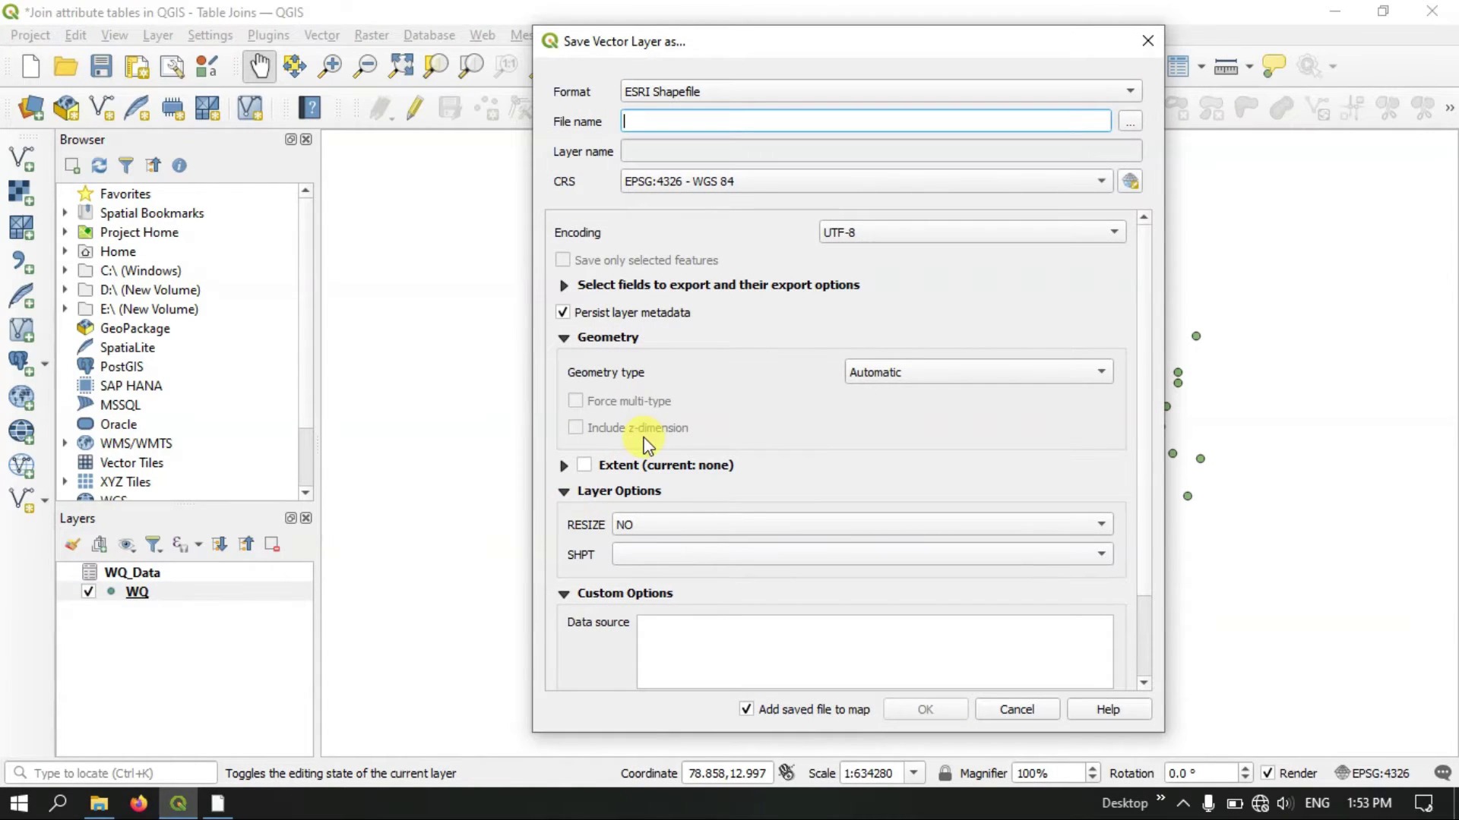
pyautogui.click(1131, 121)
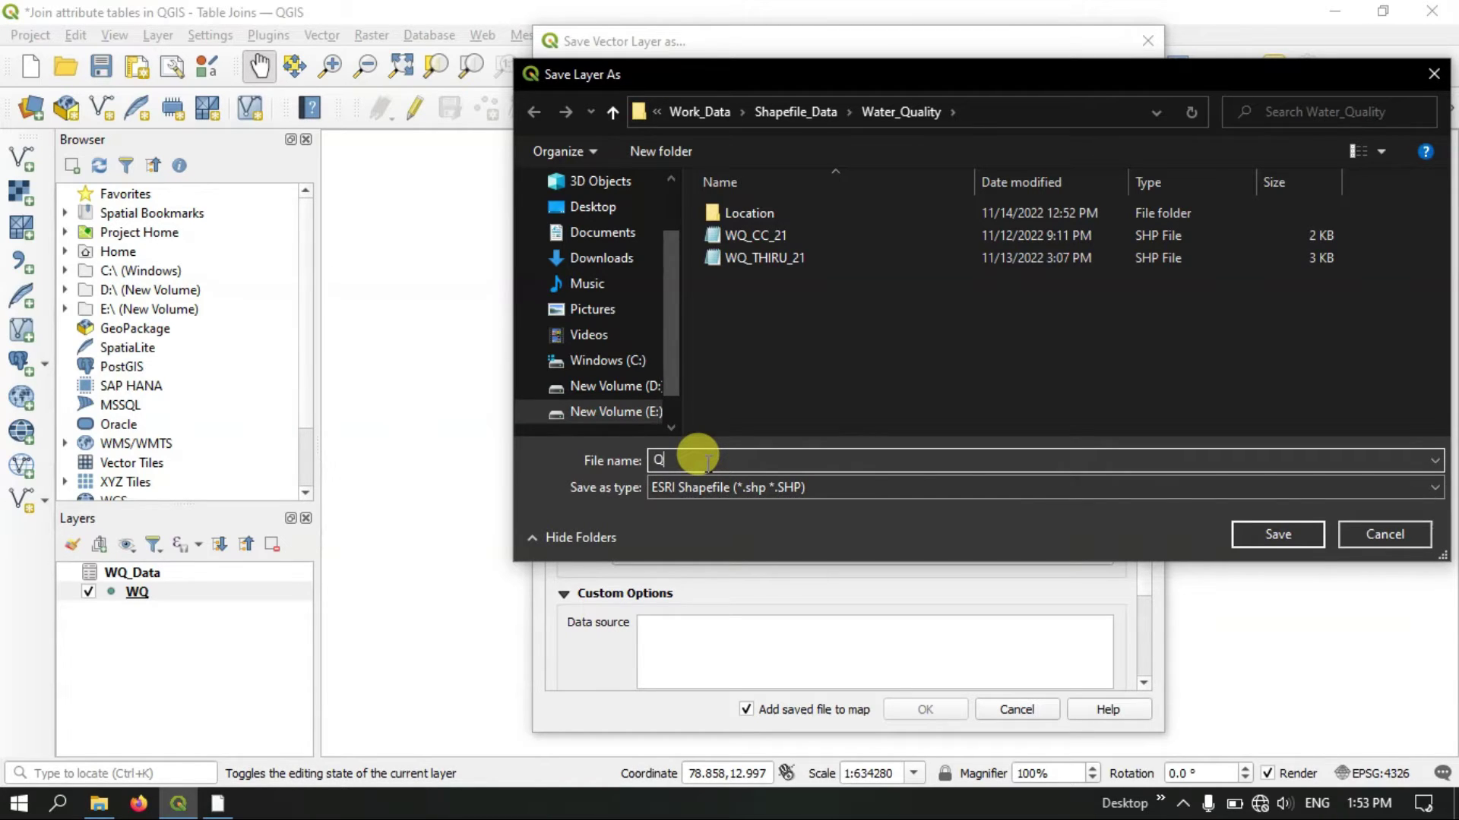
pyautogui.write('WQ')
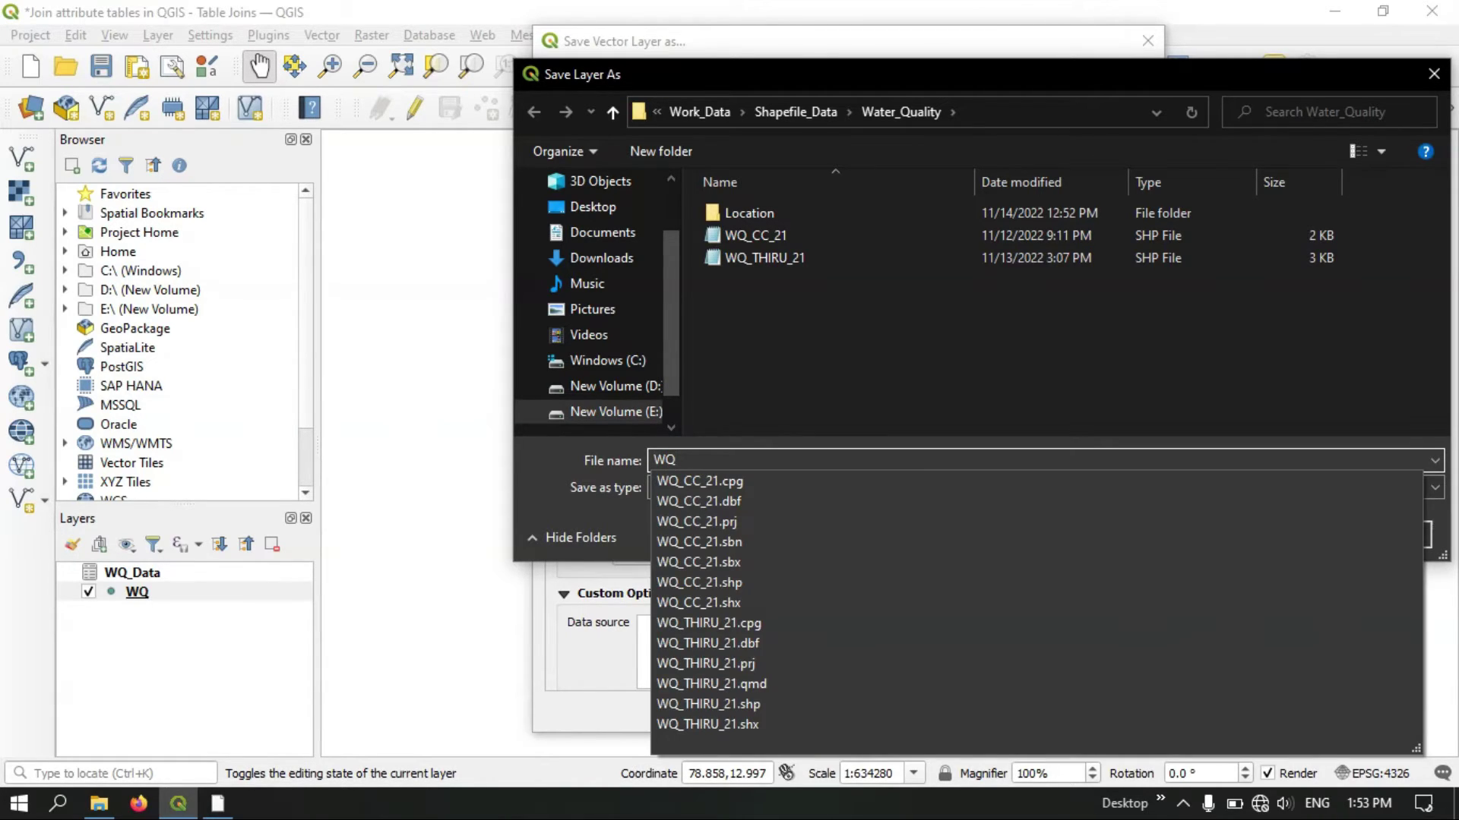
pyautogui.write('_T')
pyautogui.click(783, 395)
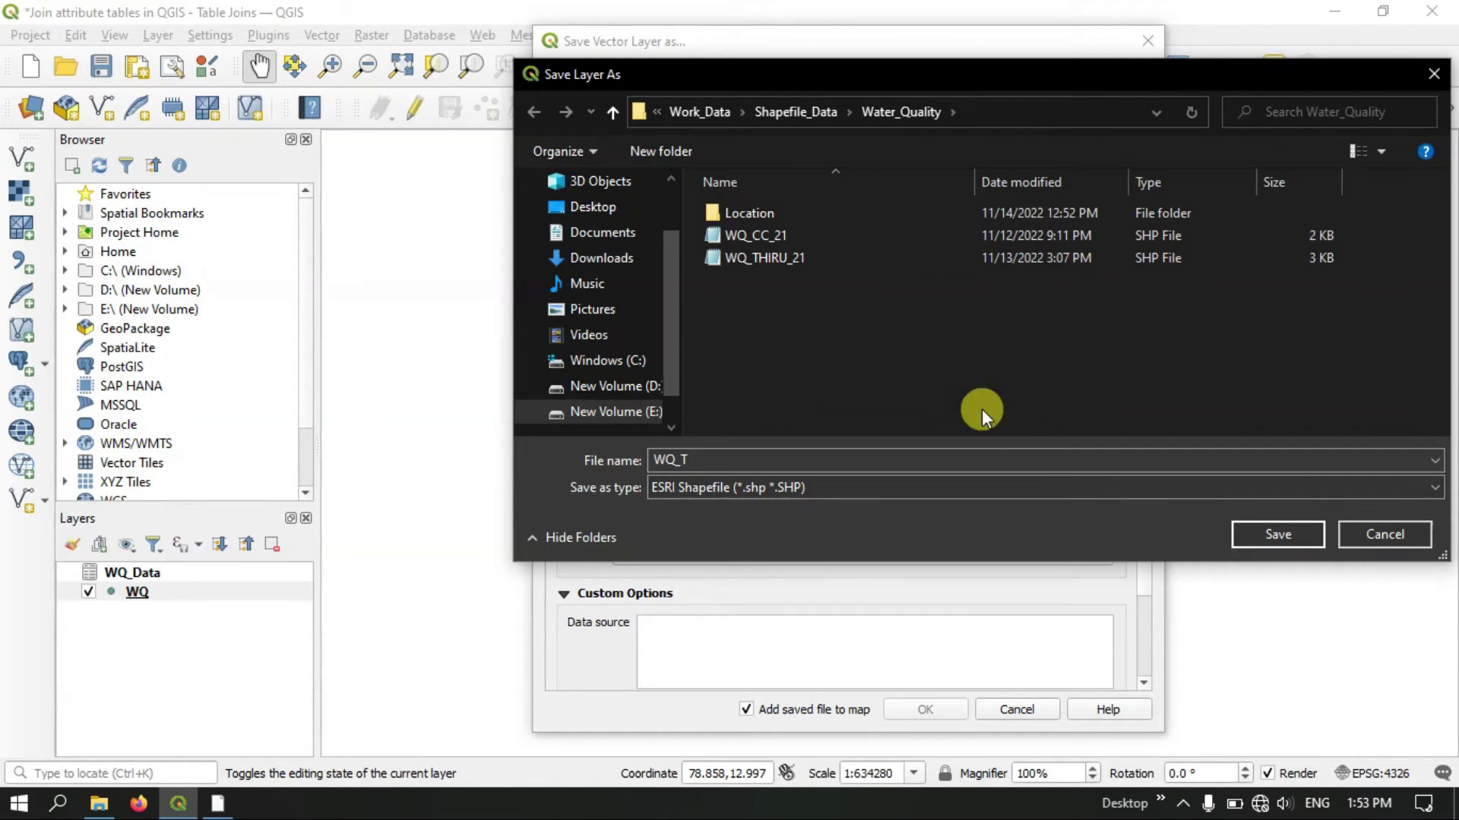
pyautogui.click(1296, 534)
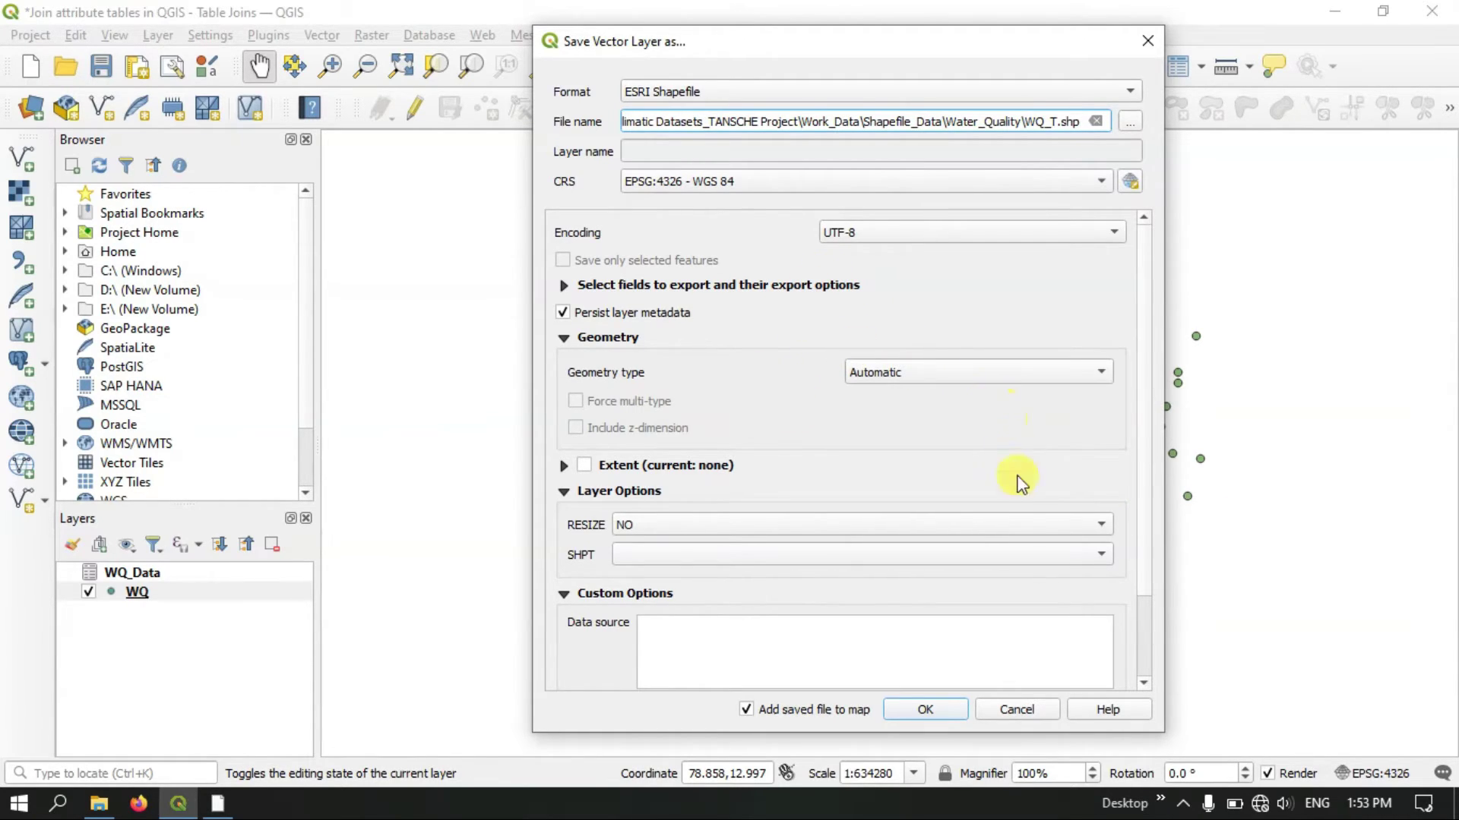
pyautogui.click(932, 714)
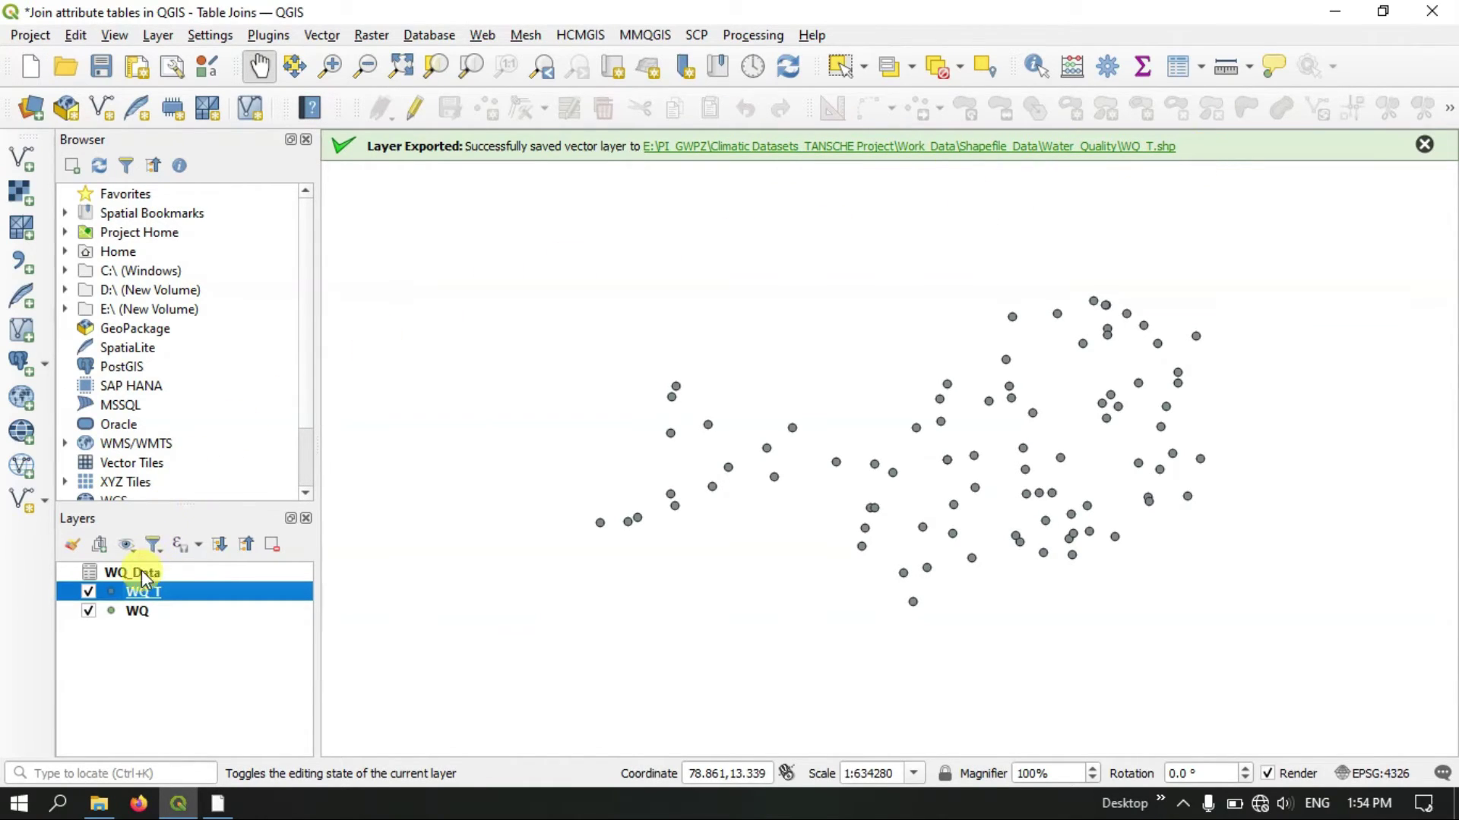
# Hide the WQ layer, review the WQ_T attribute table's columns from Well_No through WQNa%, and close it along with the export notice.
pyautogui.click(88, 611)
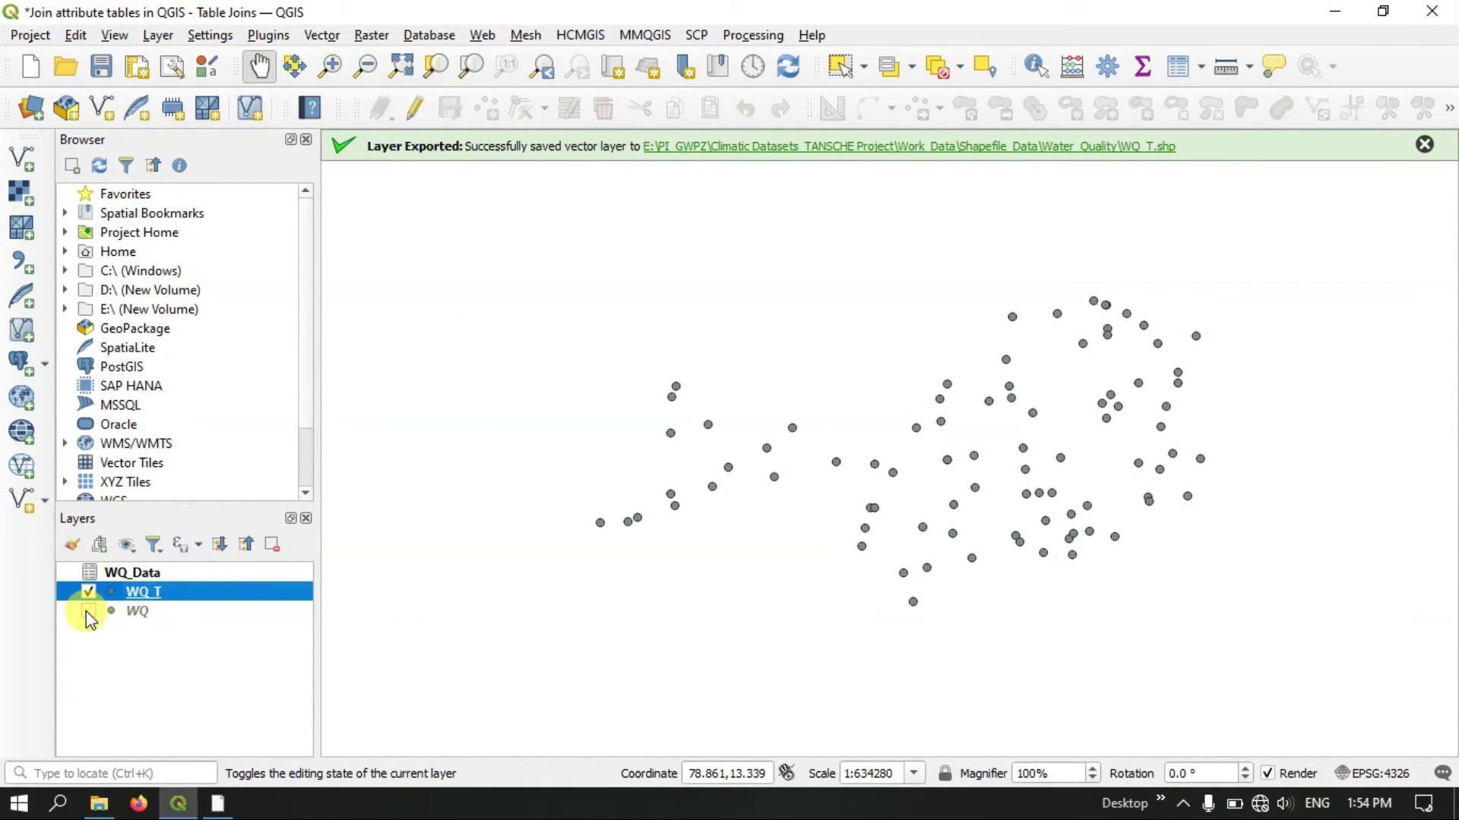
pyautogui.rightClick(177, 598)
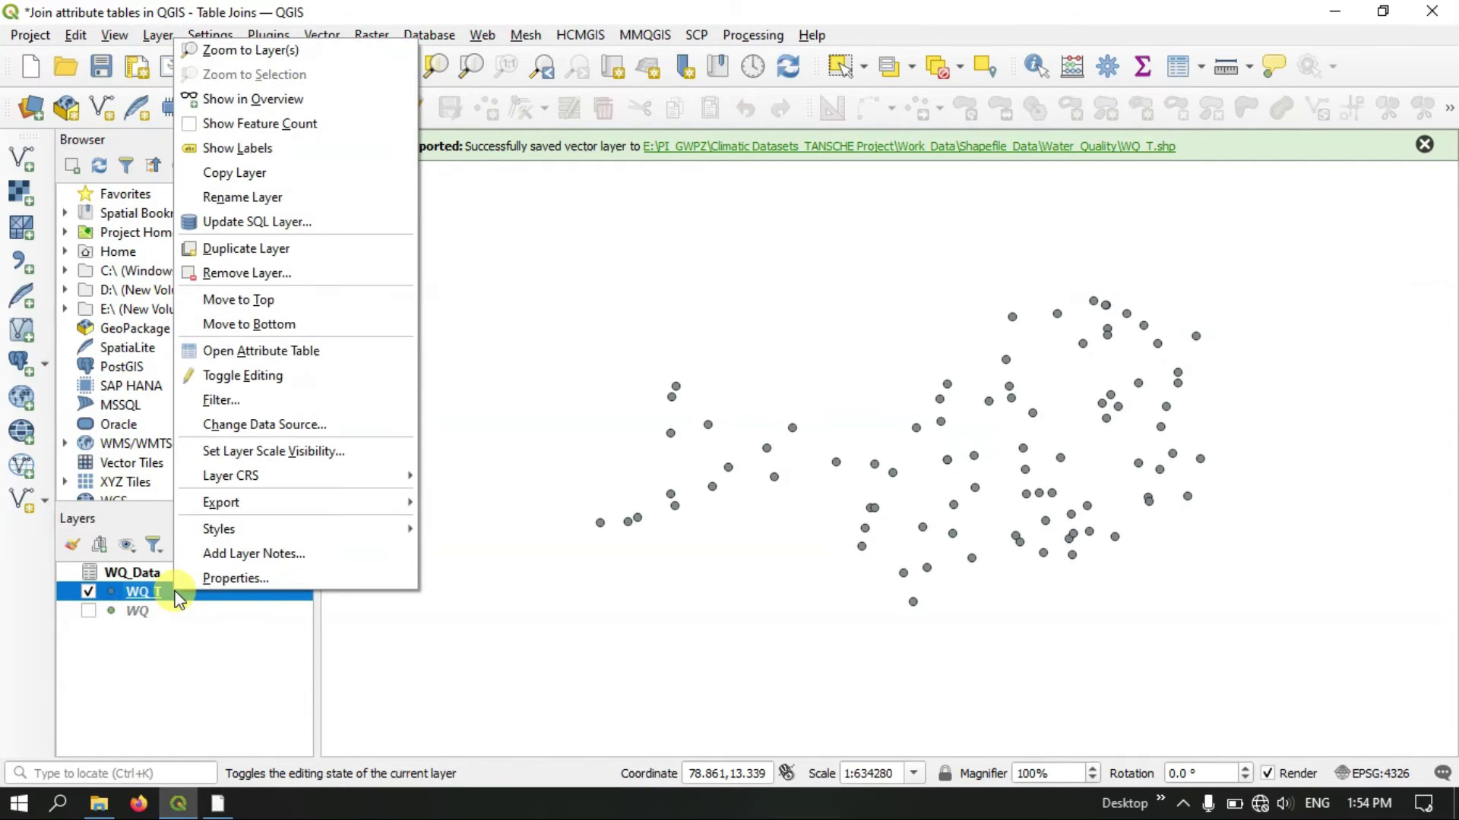
pyautogui.click(268, 350)
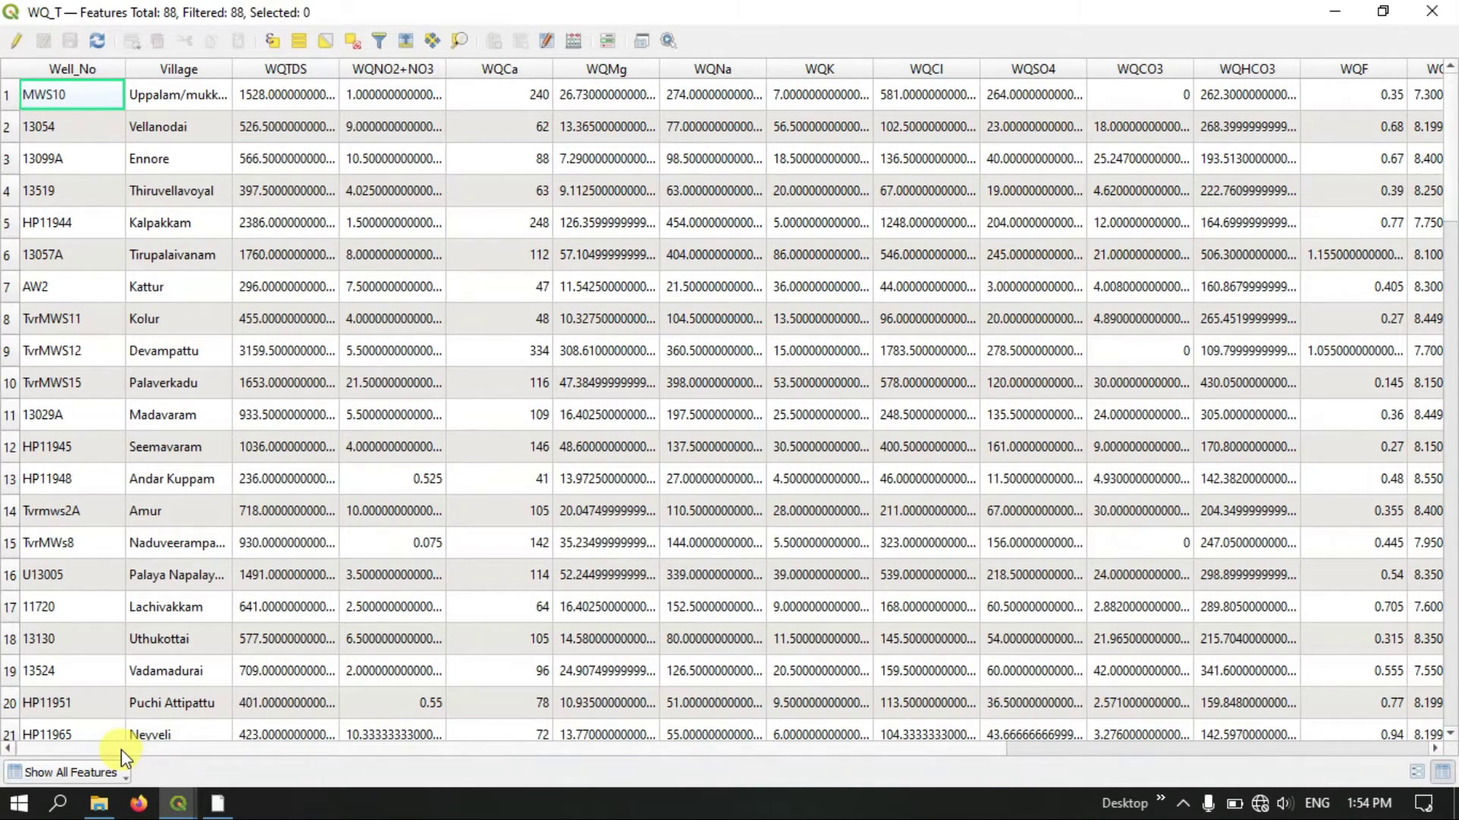
pyautogui.moveTo(120, 750); pyautogui.dragTo(570, 782)
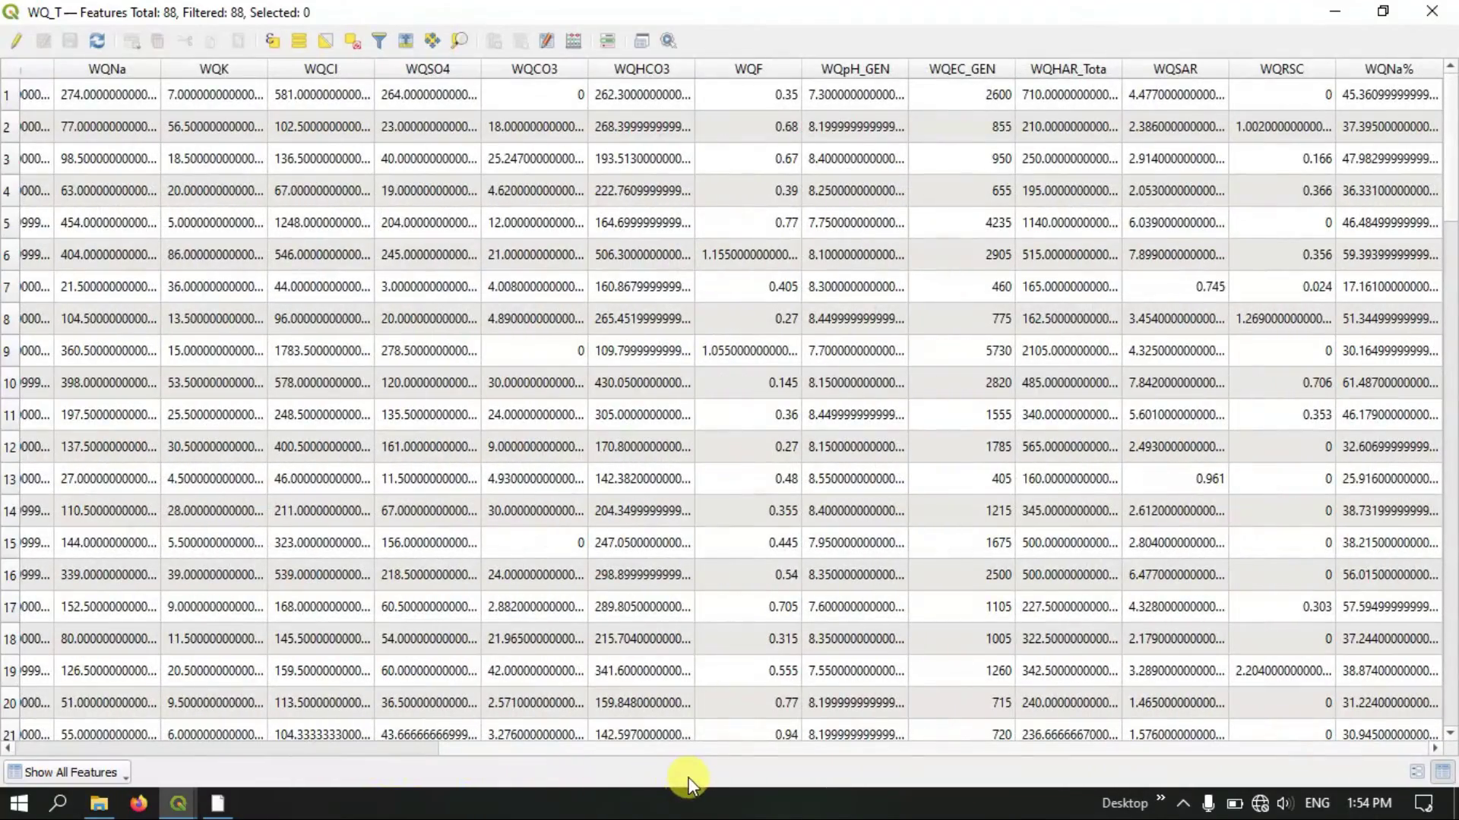
pyautogui.moveTo(690, 778); pyautogui.dragTo(137, 735)
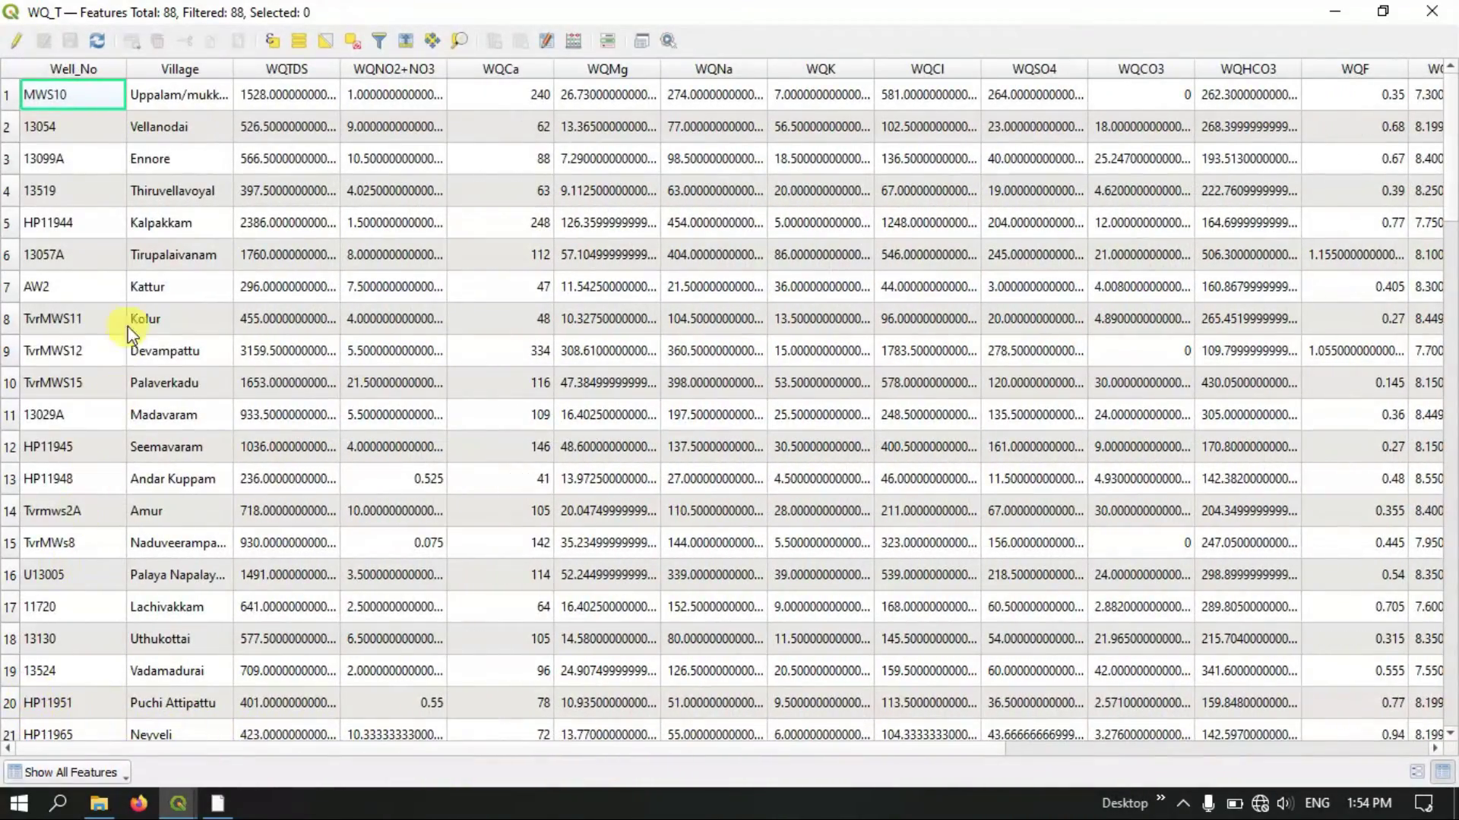
pyautogui.moveTo(340, 69); pyautogui.dragTo(297, 158)
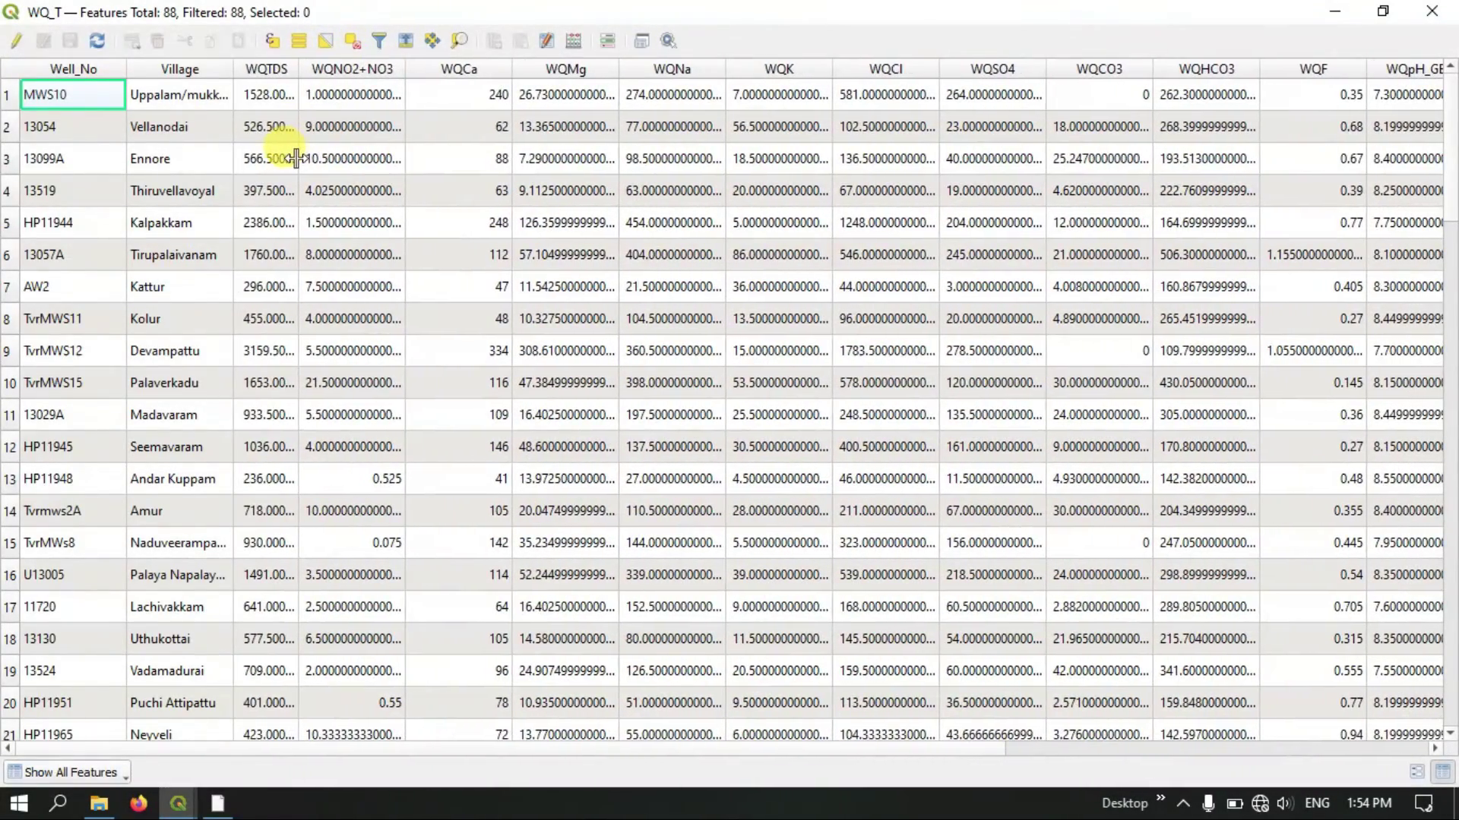
pyautogui.click(1433, 10)
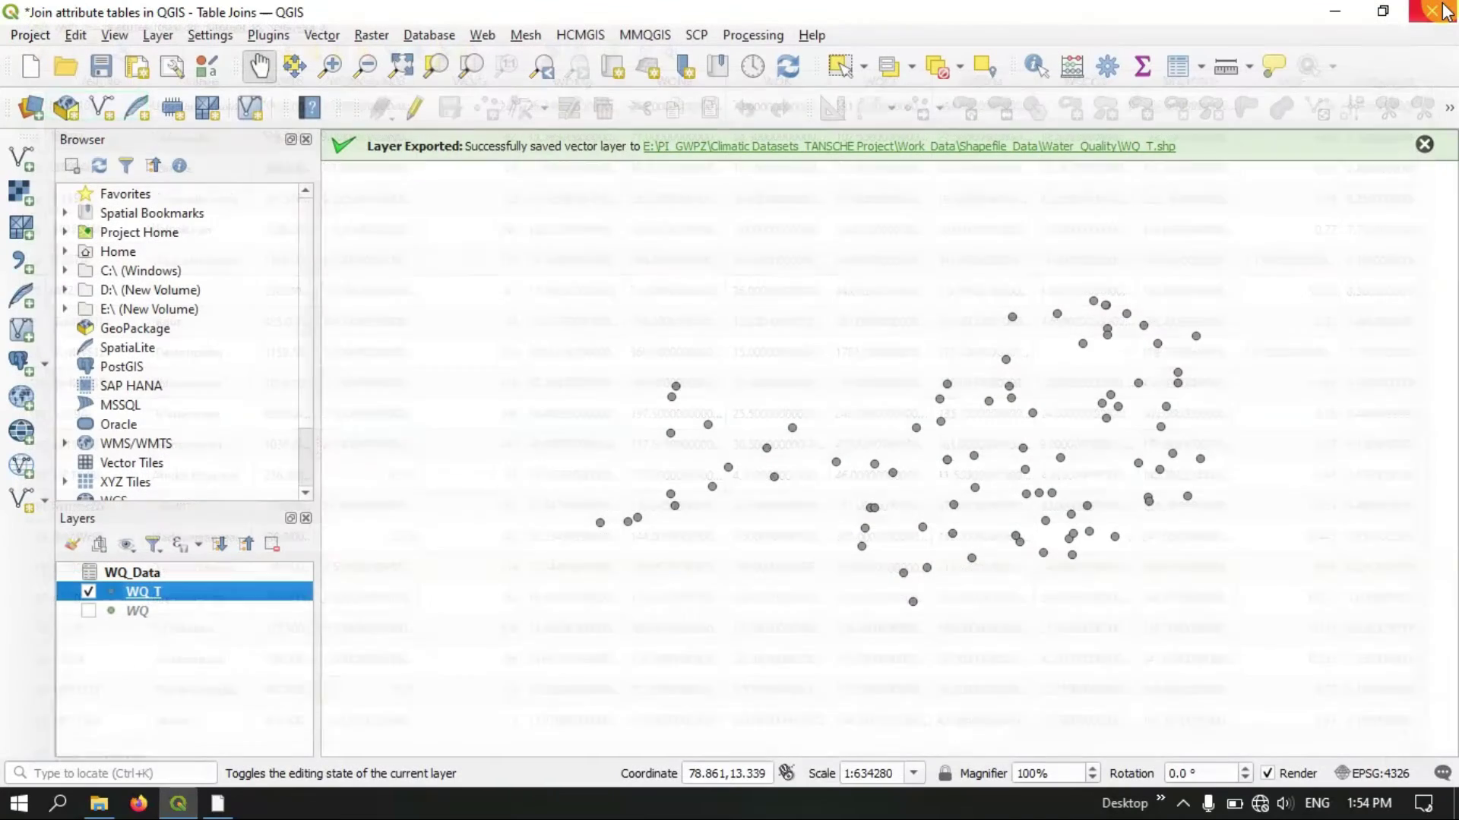
pyautogui.click(1425, 145)
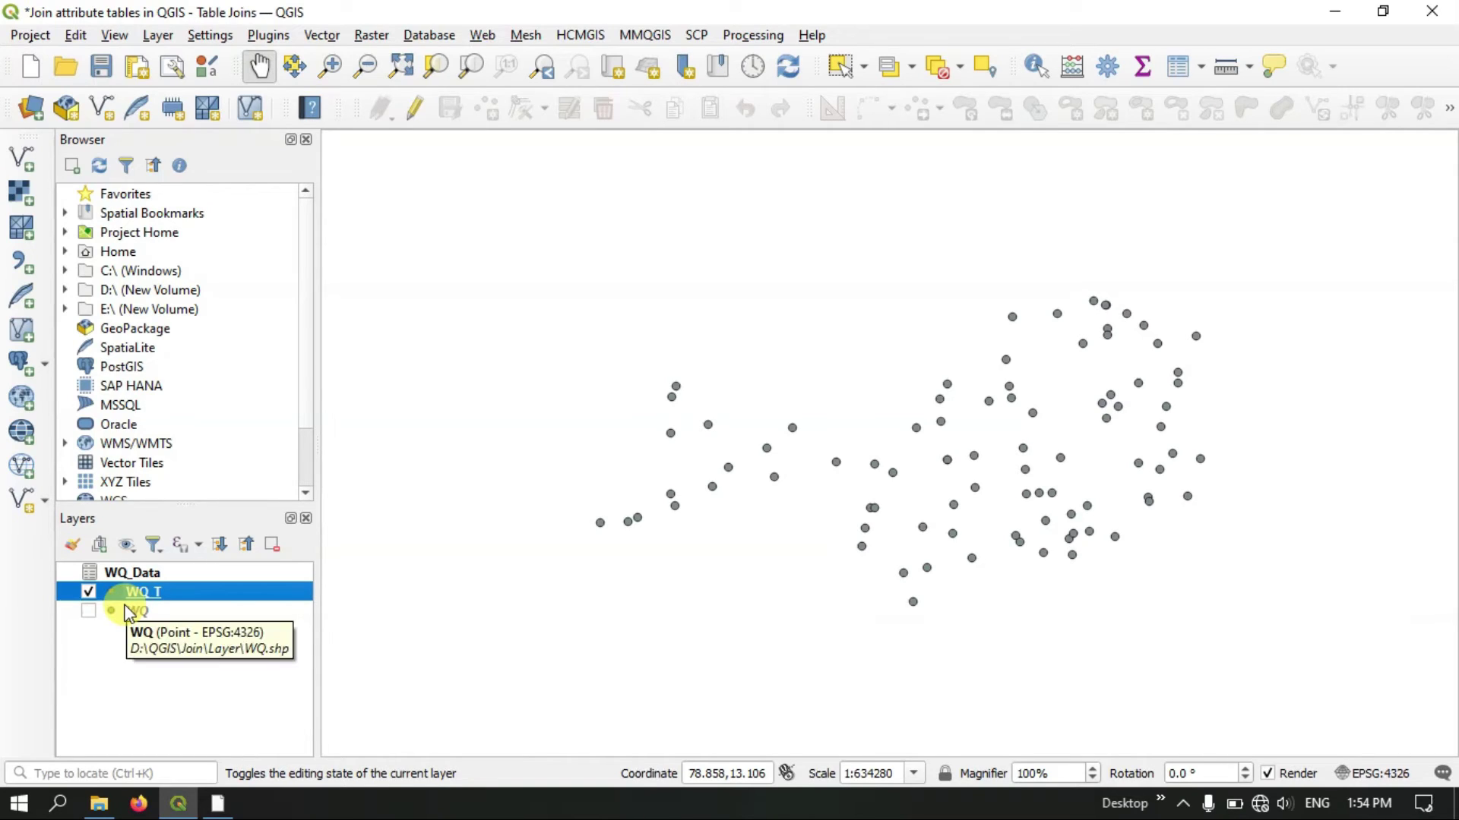
# Show the WQ layer again, hide WQ_T, and remove the WQ_T layer from the project.
pyautogui.click(88, 610)
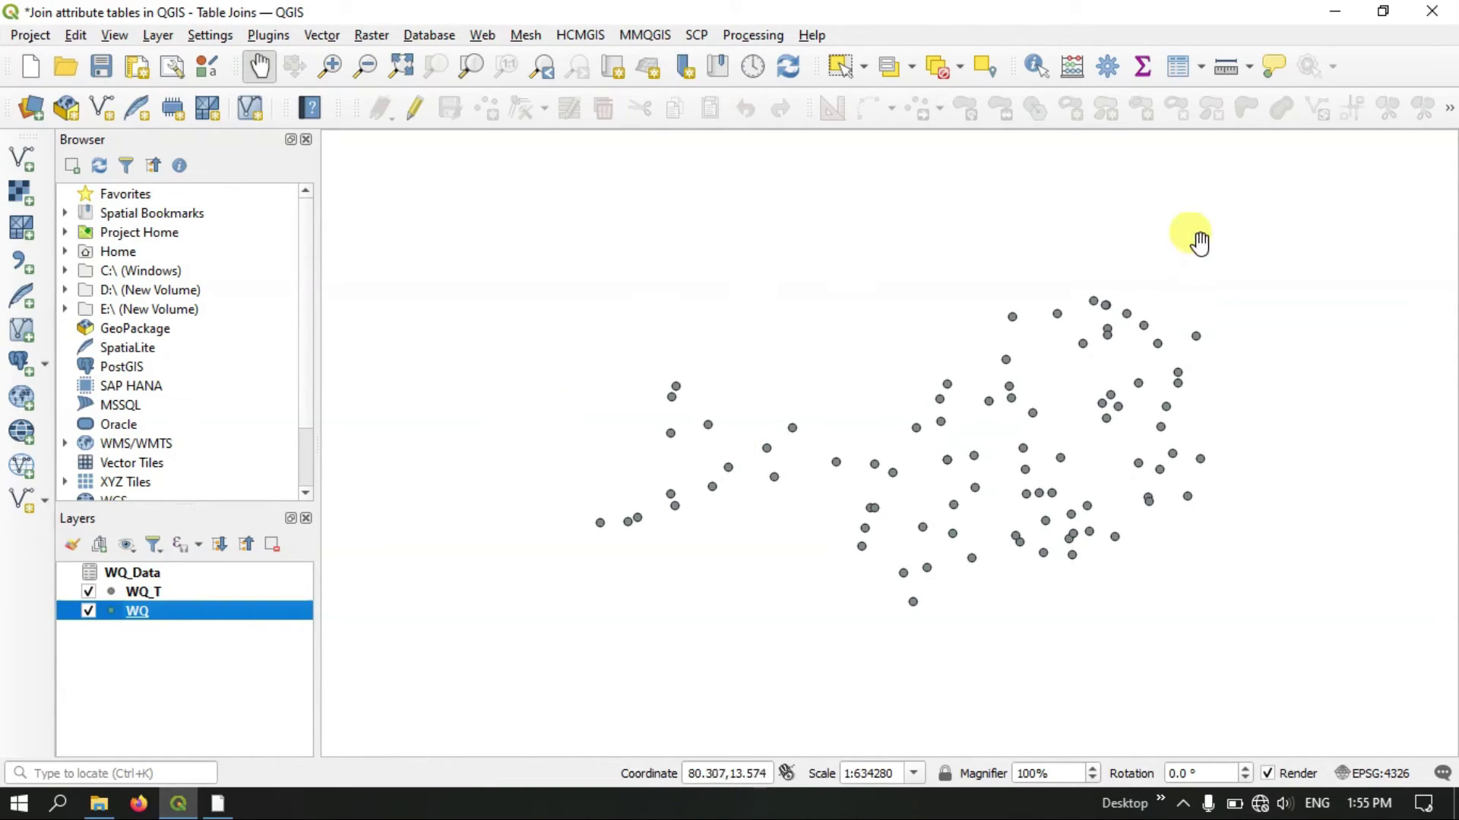
pyautogui.click(92, 594)
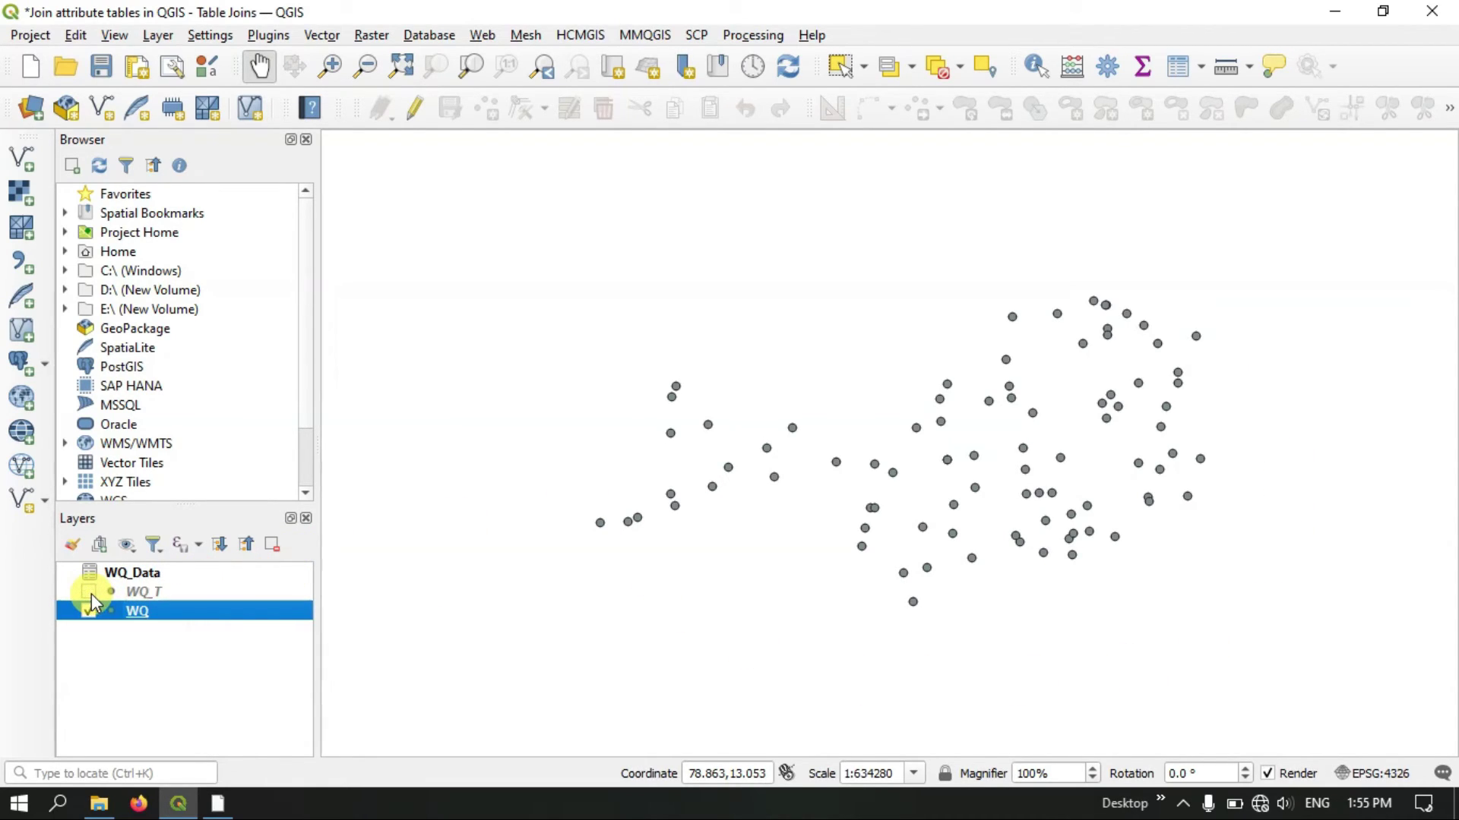
pyautogui.rightClick(134, 591)
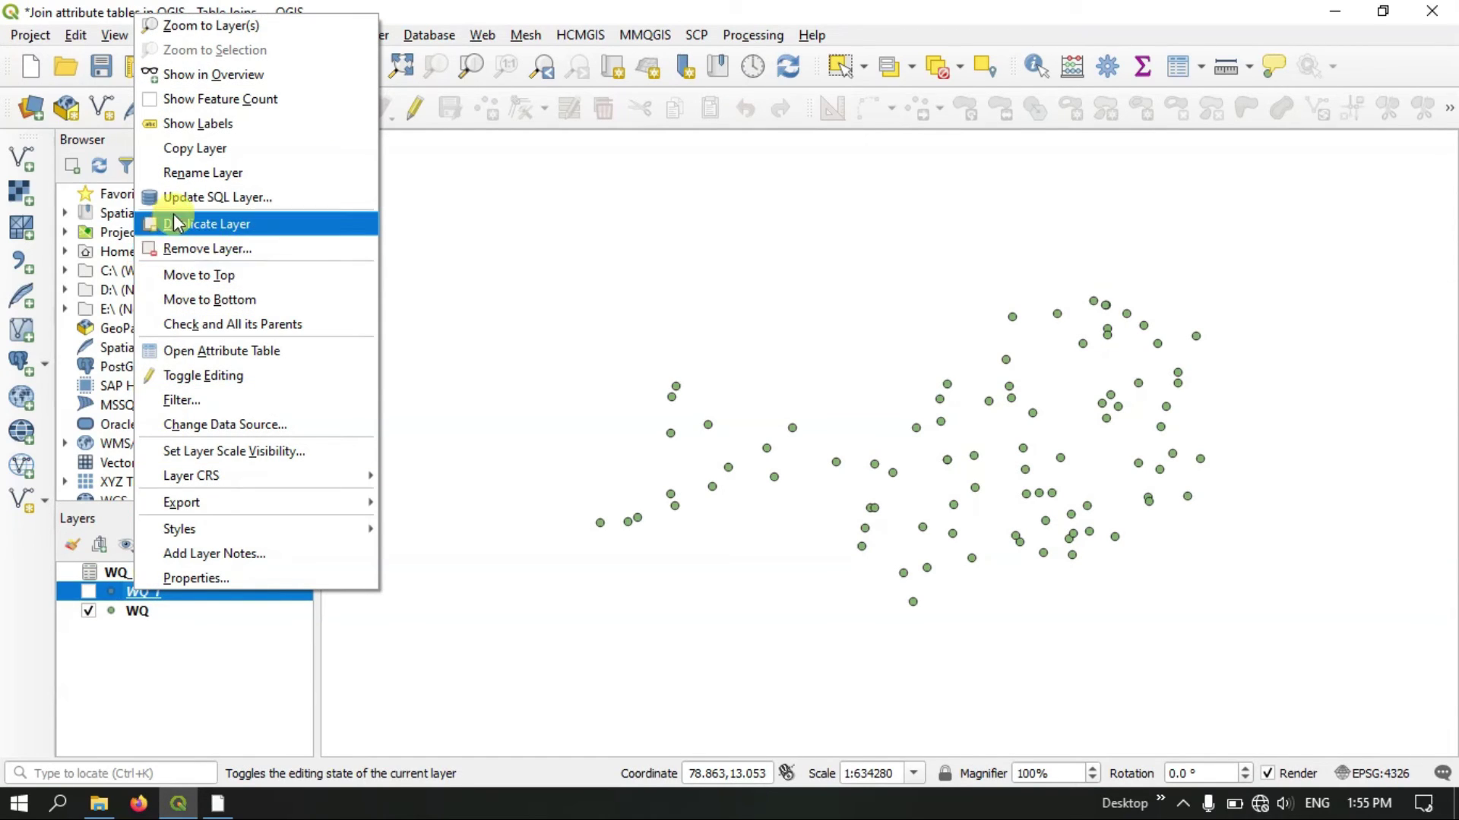
pyautogui.click(203, 249)
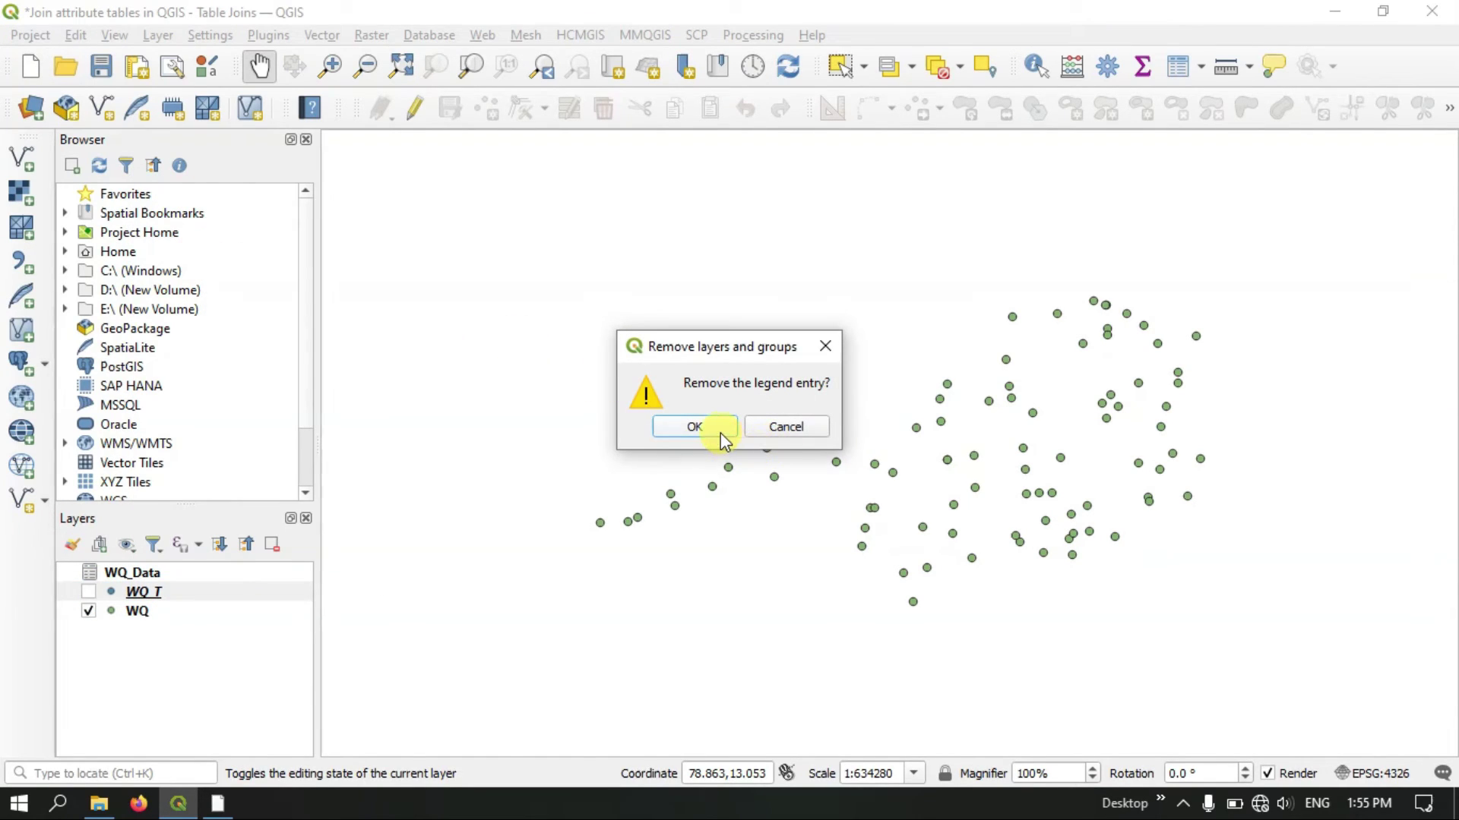
pyautogui.click(717, 430)
# Remove the WQ_Data join from the WQ layer's properties and apply the change.
pyautogui.click(151, 598)
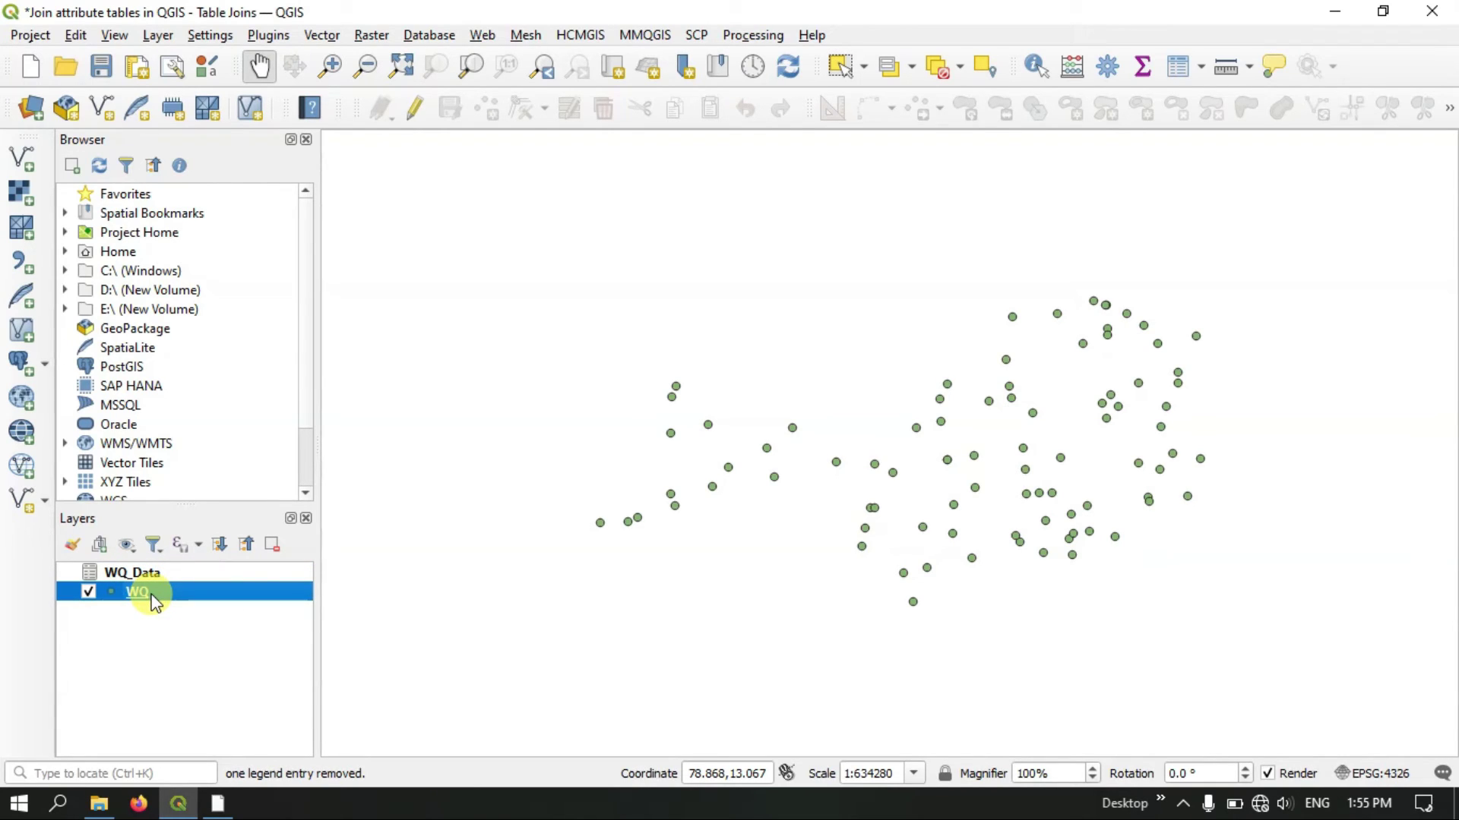
pyautogui.rightClick(152, 595)
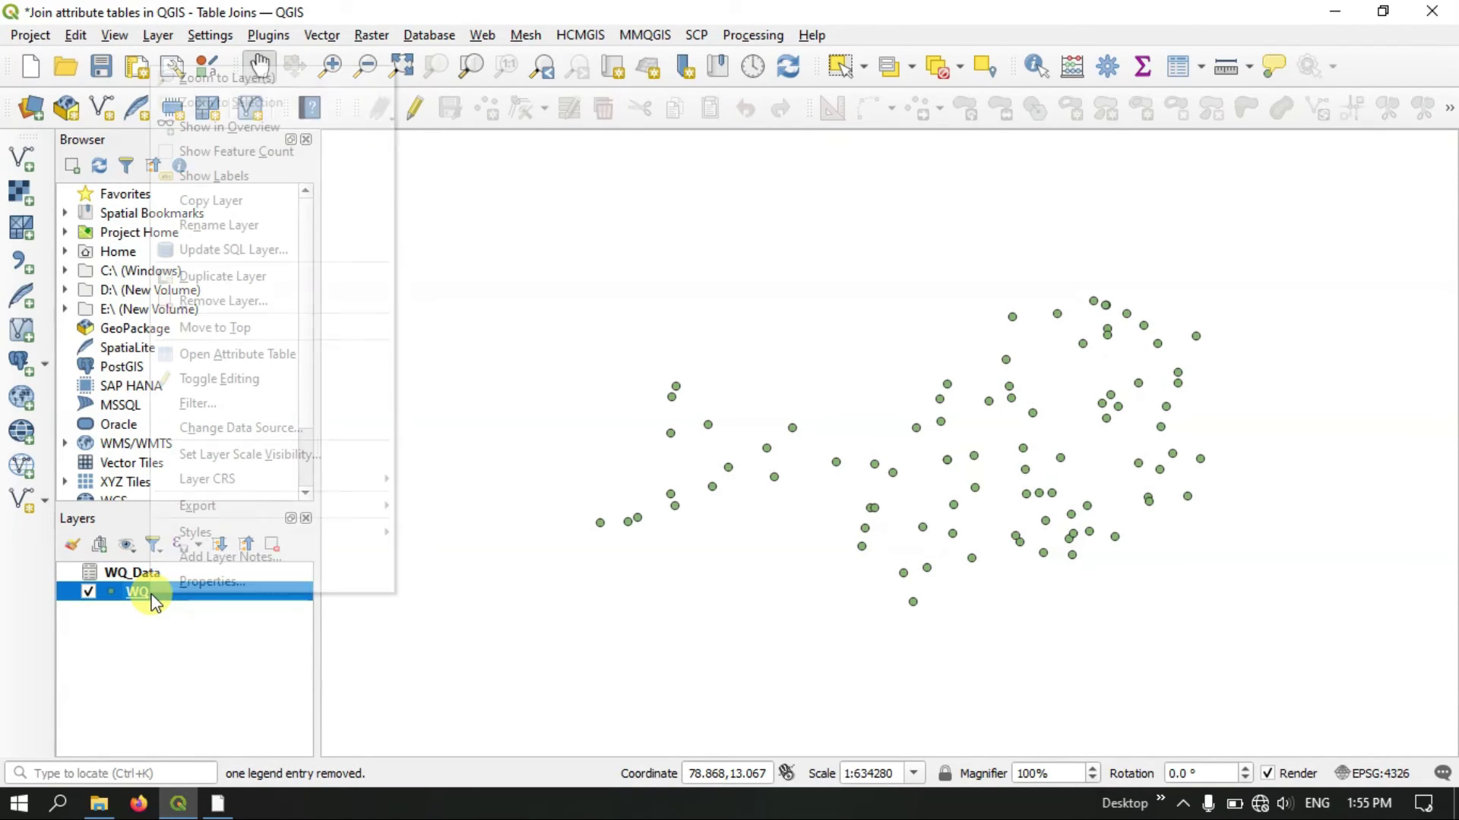
pyautogui.click(204, 582)
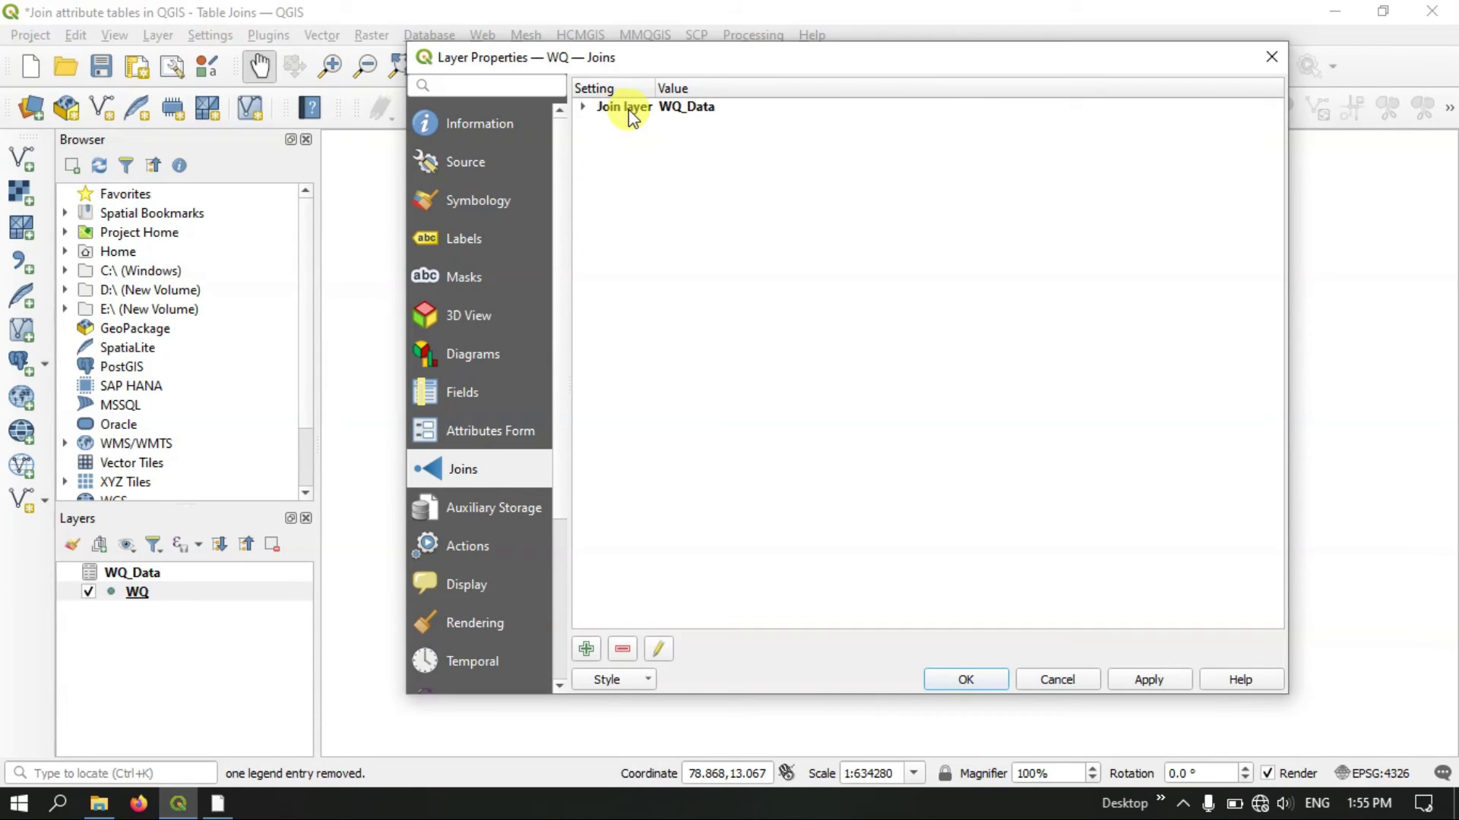
pyautogui.click(662, 113)
pyautogui.click(624, 651)
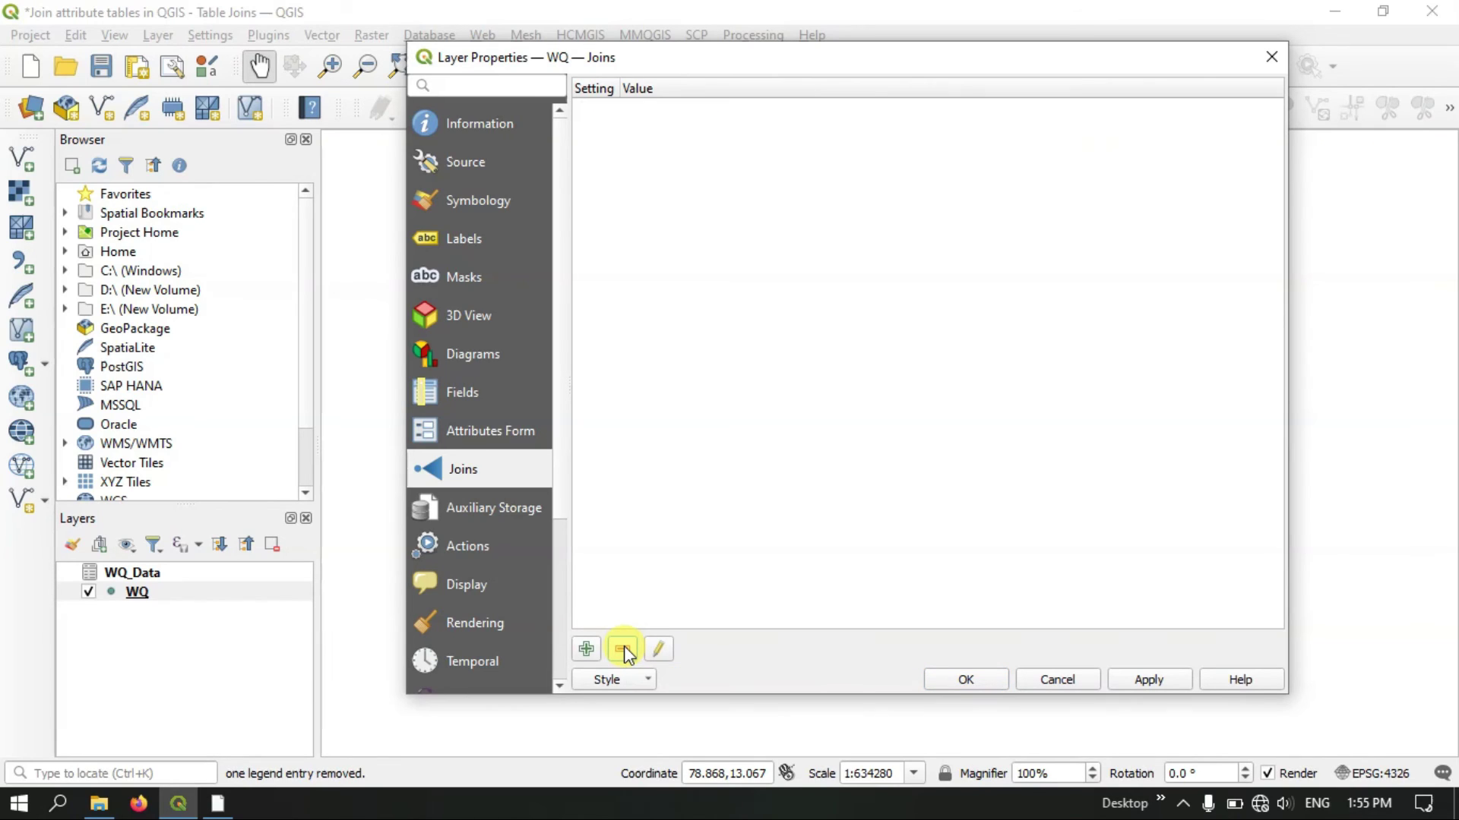
pyautogui.click(1137, 681)
pyautogui.click(968, 684)
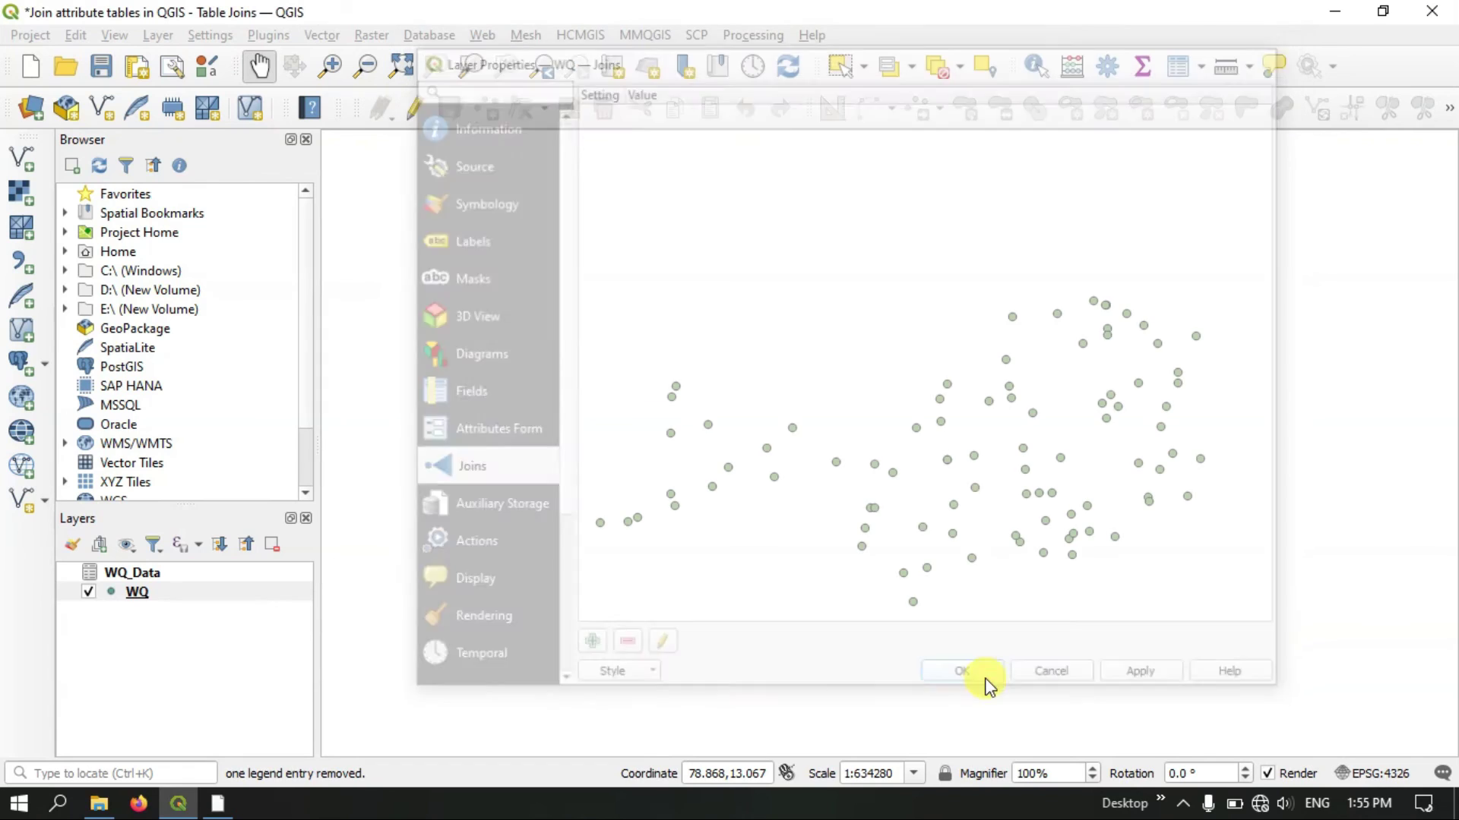
# Open the WQ layer's attribute table to check which columns remain without the join, and close the table.
pyautogui.rightClick(212, 594)
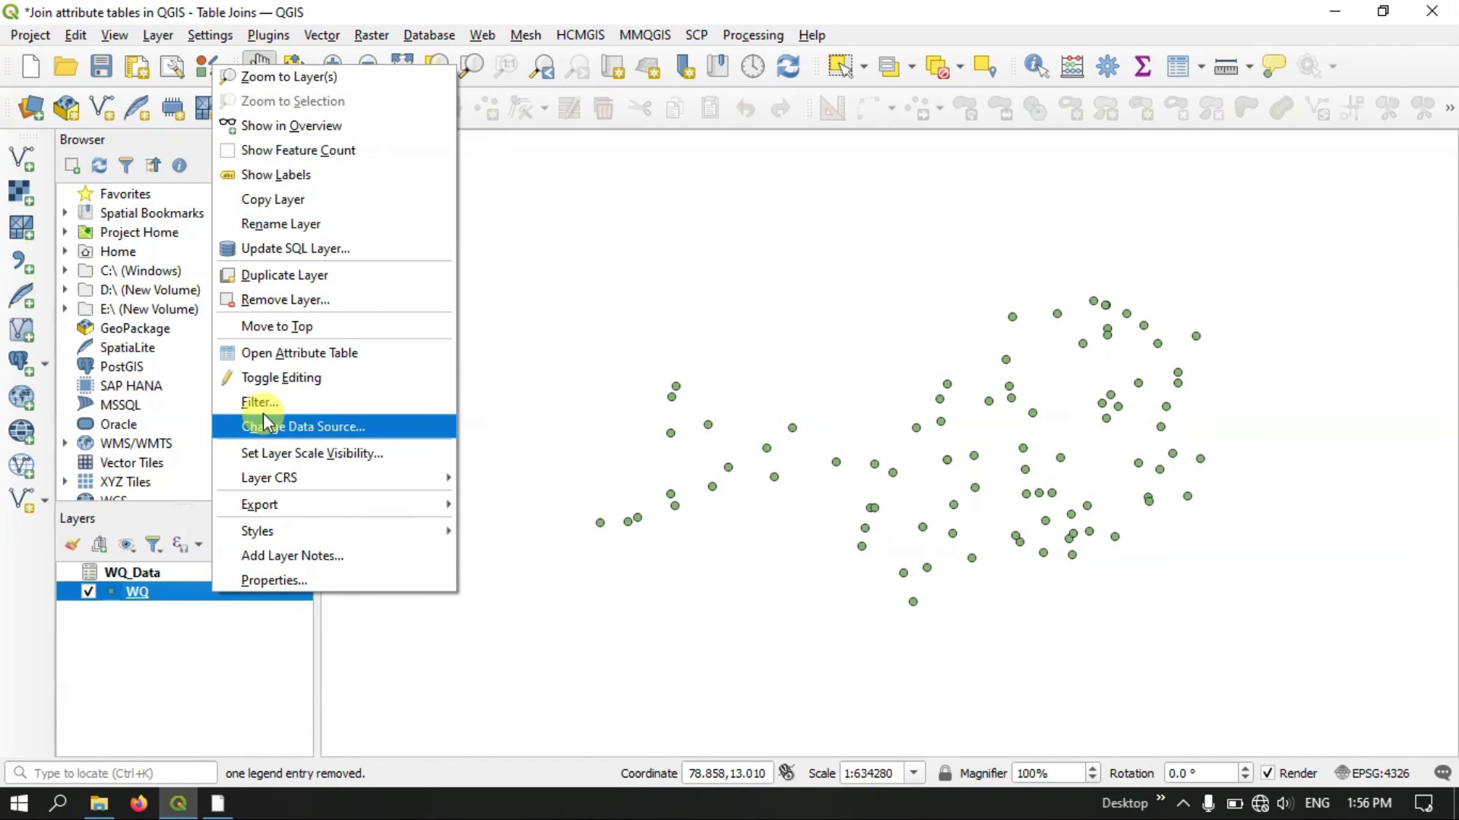
pyautogui.click(279, 361)
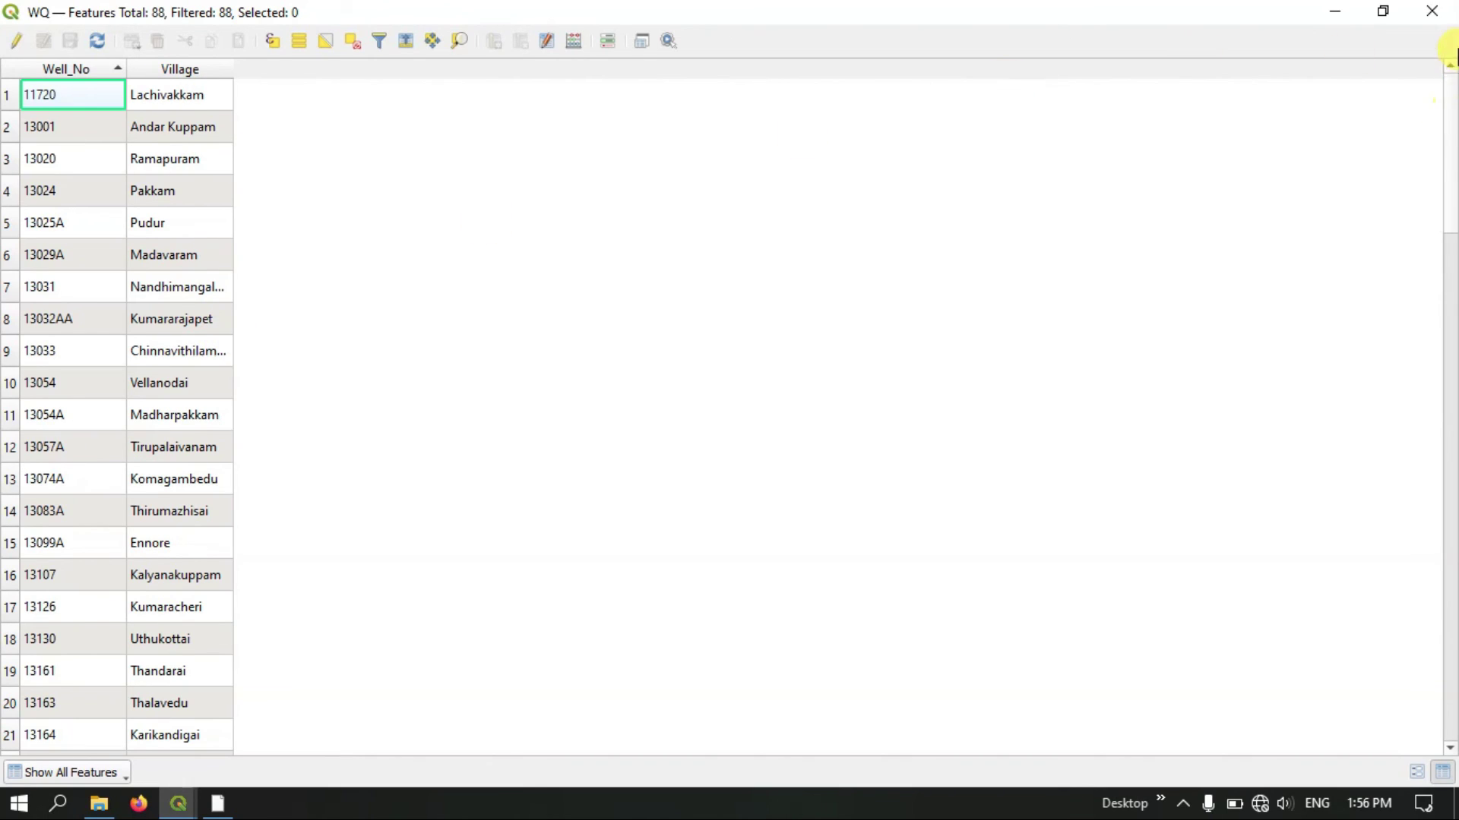
pyautogui.click(1431, 11)
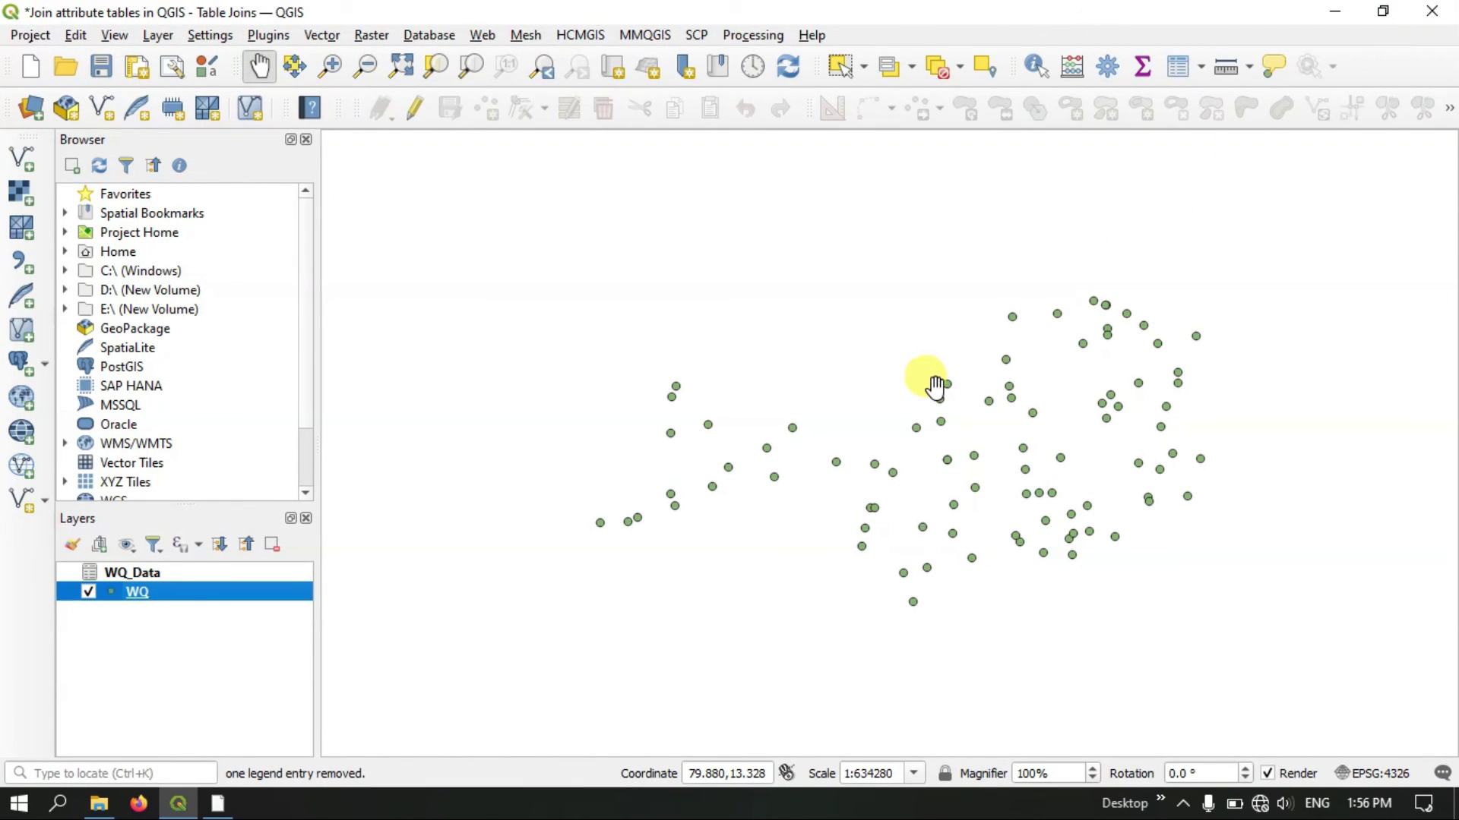